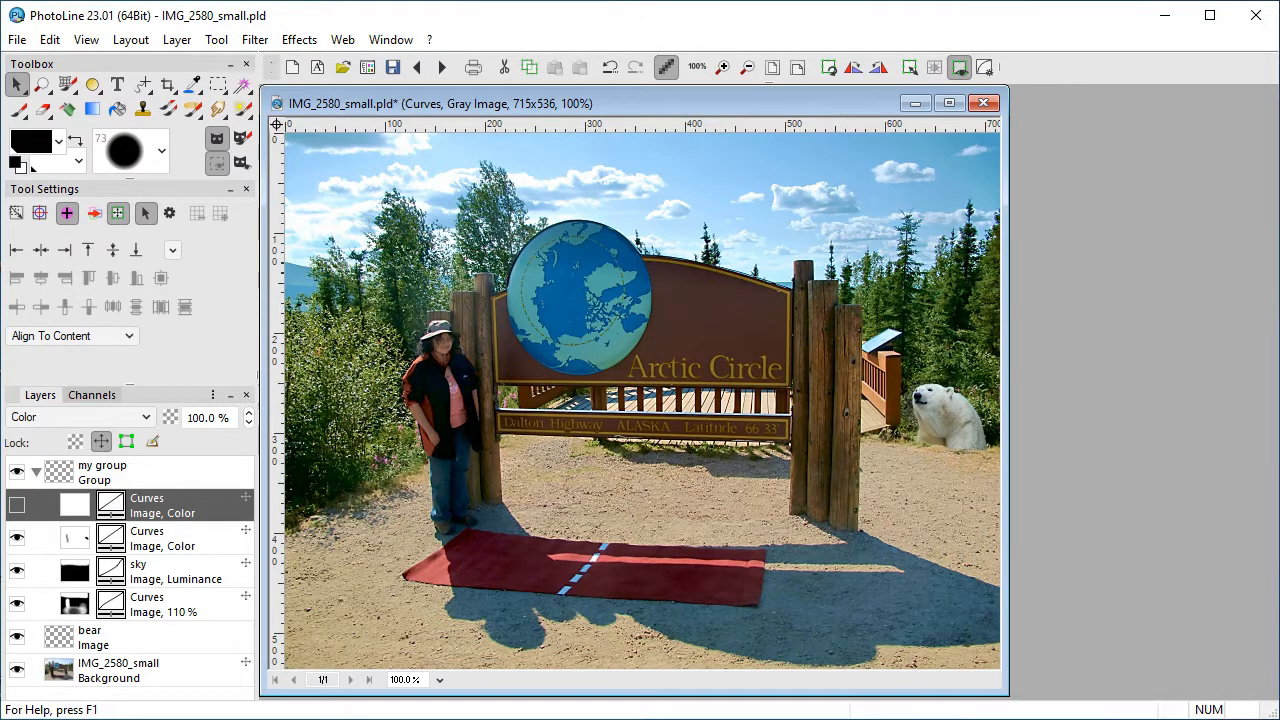
# Try darkening the photo with a midpoint on the lightness curve of a new Lab-mode Curves adjustment, then delete that point.
pyautogui.click(985, 68)
pyautogui.click(950, 286)
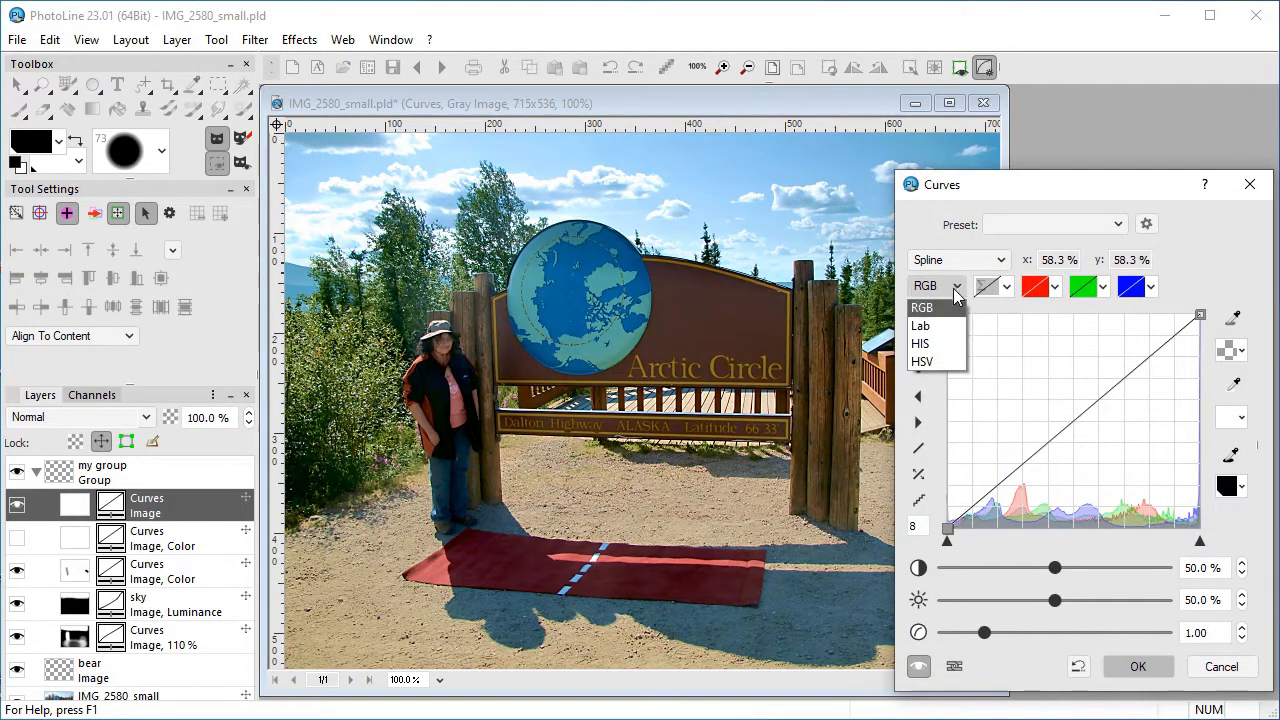
pyautogui.click(940, 327)
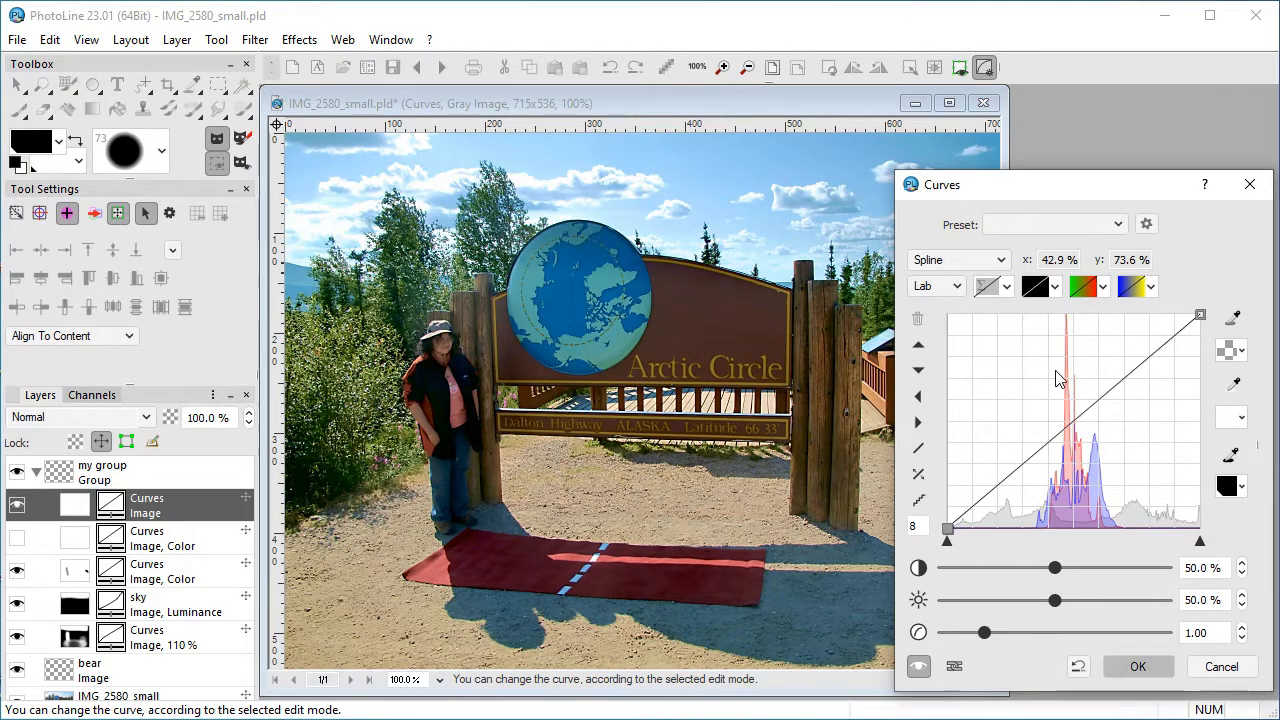
pyautogui.click(1035, 288)
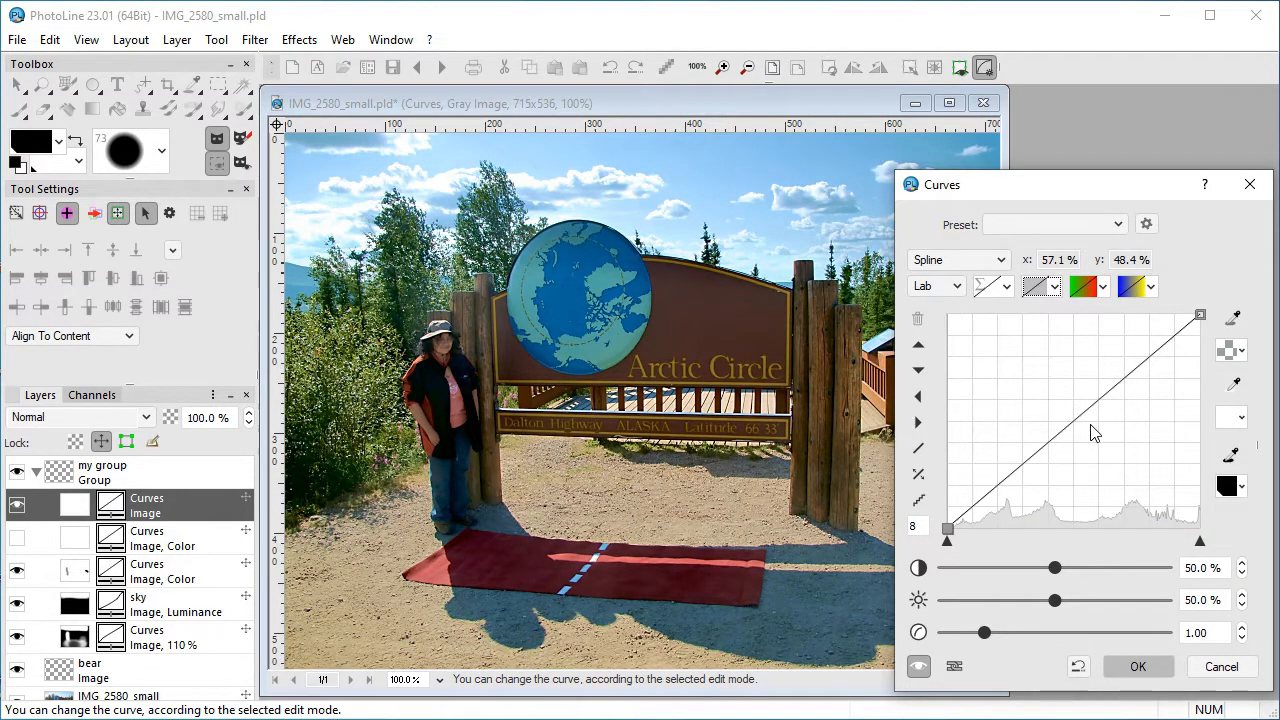
pyautogui.moveTo(1066, 425); pyautogui.dragTo(1098, 437)
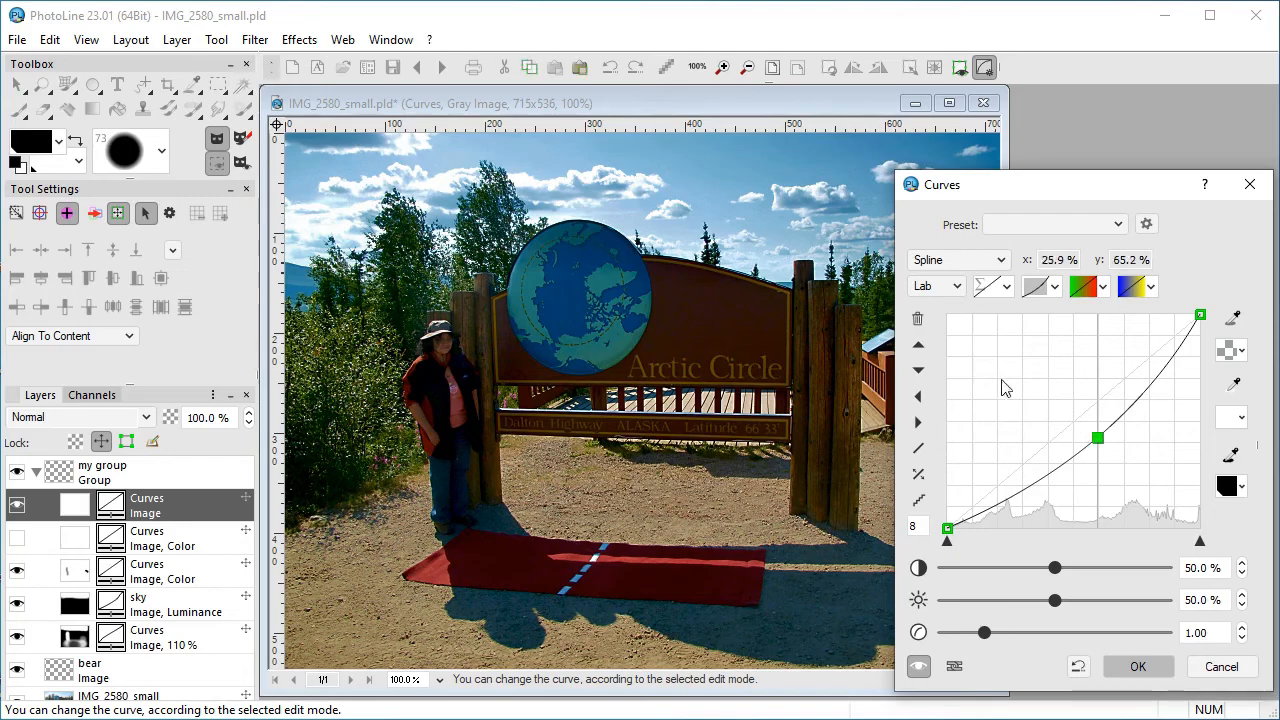
pyautogui.click(917, 318)
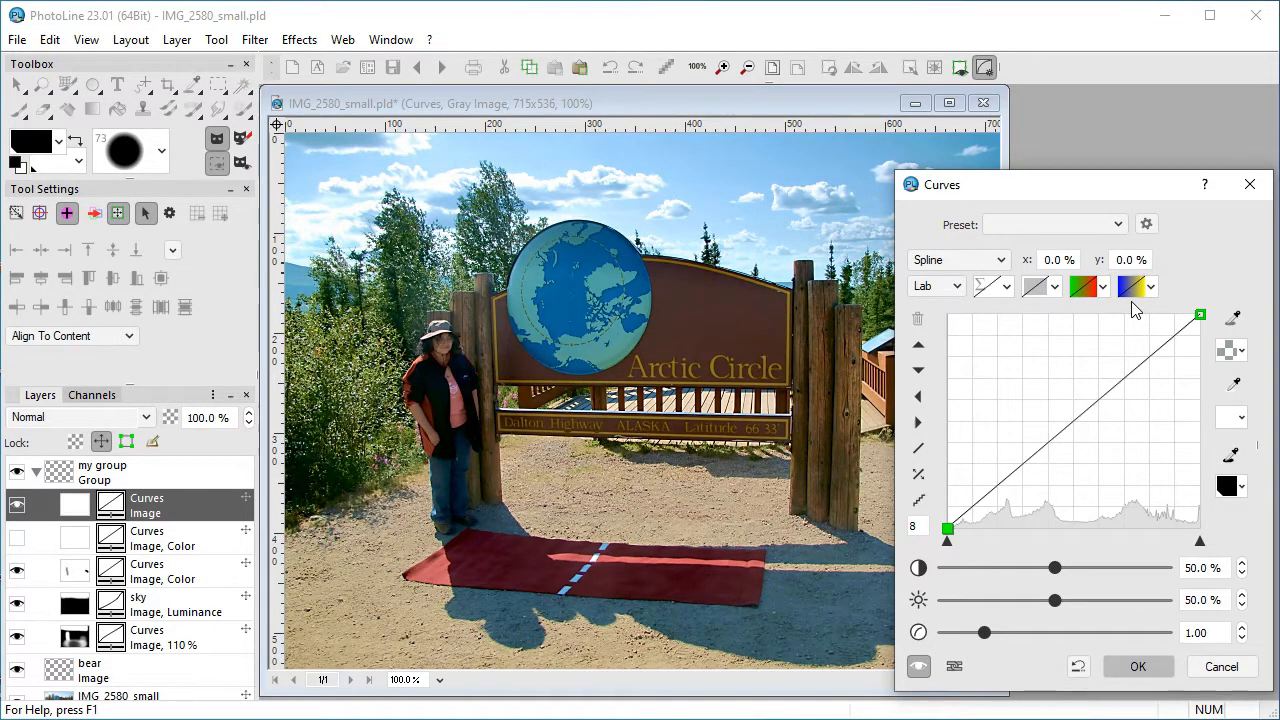
# Try adding a near-centre point to the Lab a and b channel curves, then discard the Curves adjustment.
pyautogui.click(1088, 288)
pyautogui.moveTo(1065, 424)
pyautogui.mouseDown()
pyautogui.moveTo(1070, 396)
pyautogui.moveTo(1094, 448)
pyautogui.moveTo(1068, 388)
pyautogui.moveTo(1092, 457)
pyautogui.moveTo(1075, 427)
pyautogui.mouseUp()
pyautogui.click(1132, 287)
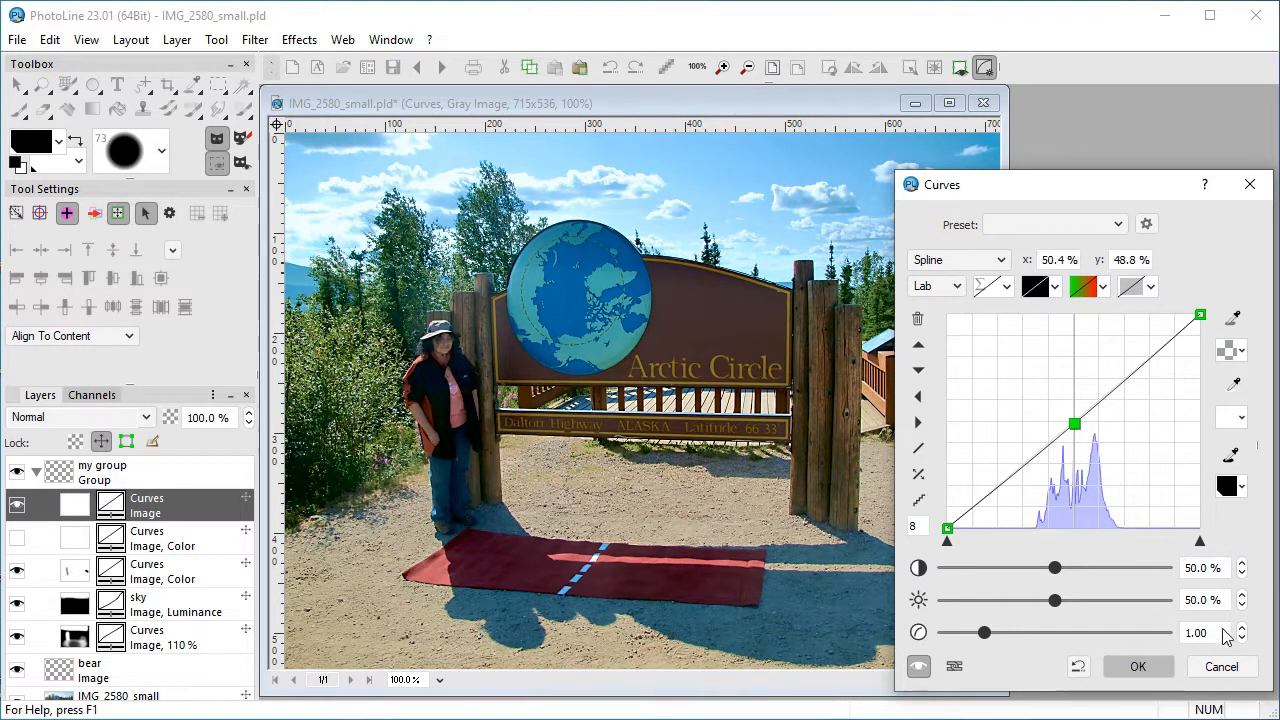
pyautogui.click(1222, 667)
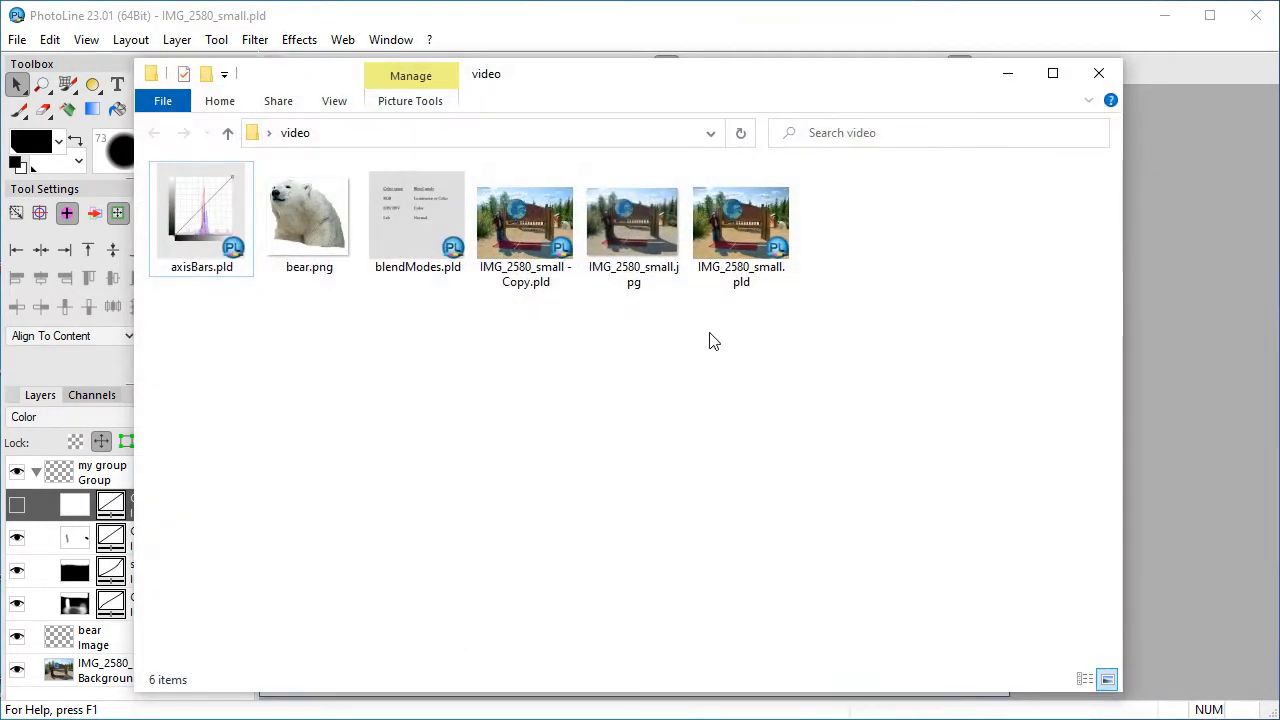
# Open axisBars.pld from the video folder and turn off its layer handles.
pyautogui.click(203, 223)
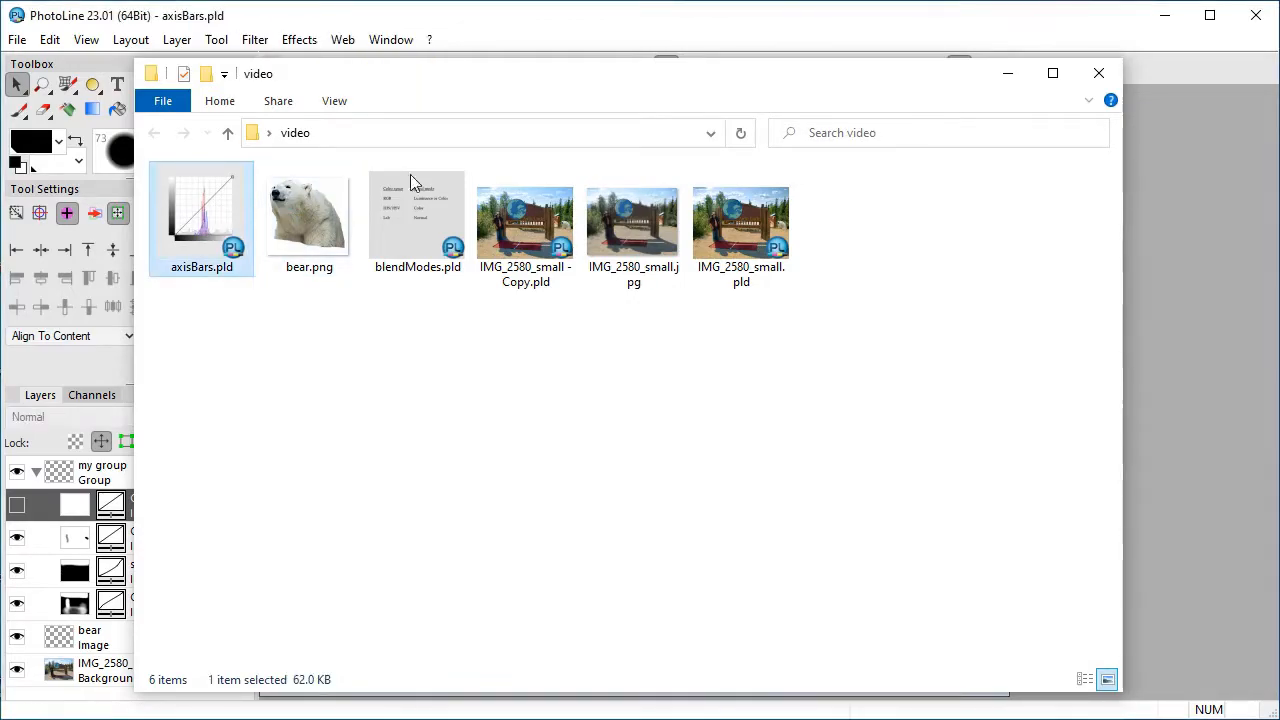
pyautogui.click(1007, 73)
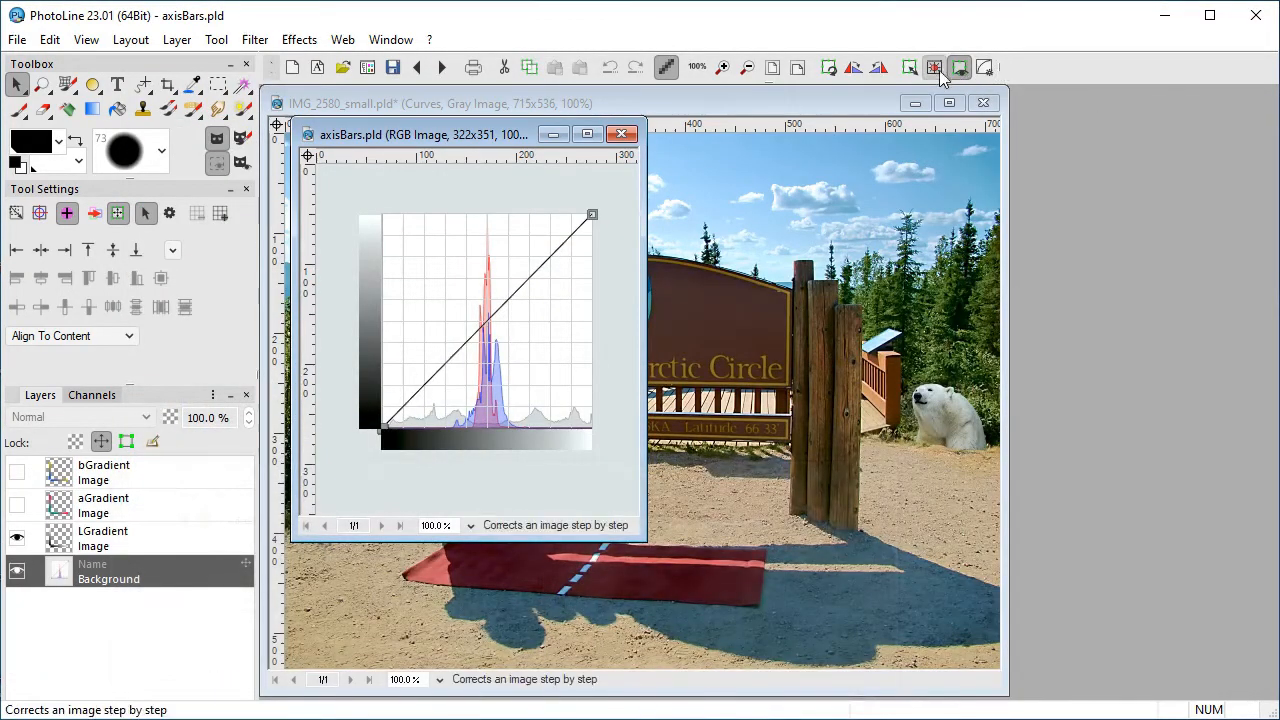
pyautogui.click(959, 67)
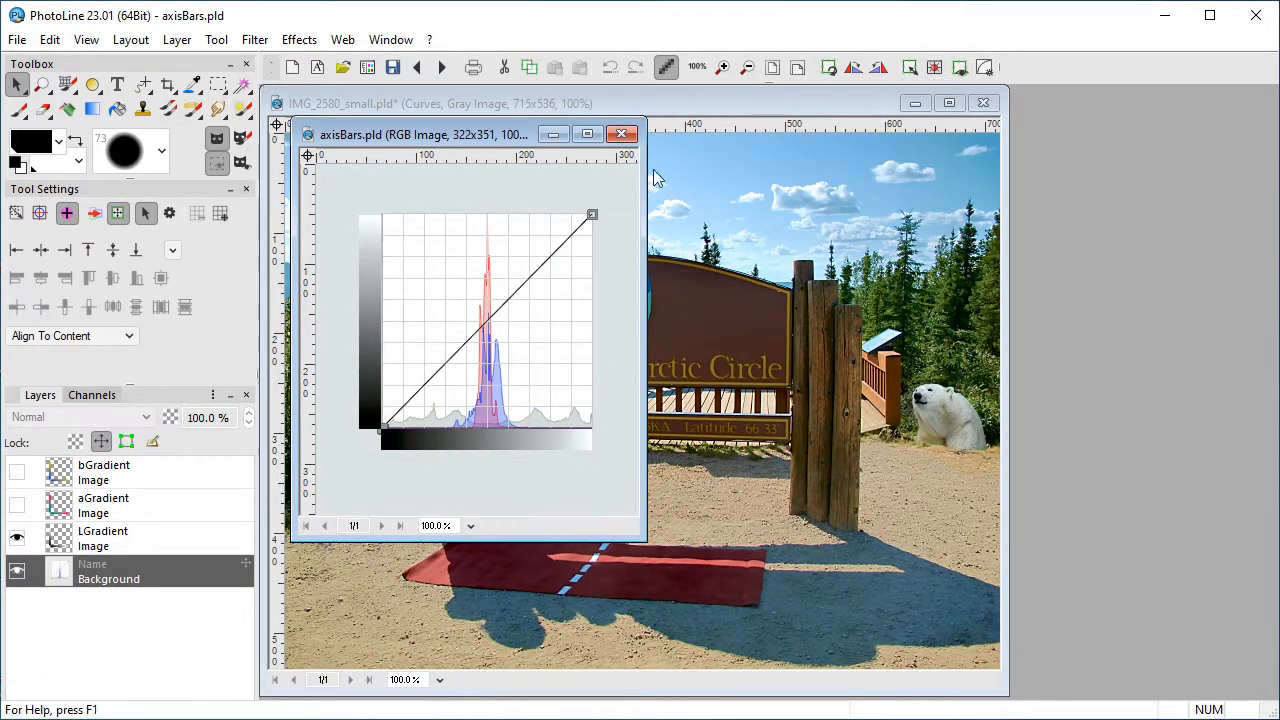
# View the colour range of the a axis and the b axis with their gradient layers, then hide both again.
pyautogui.click(17, 505)
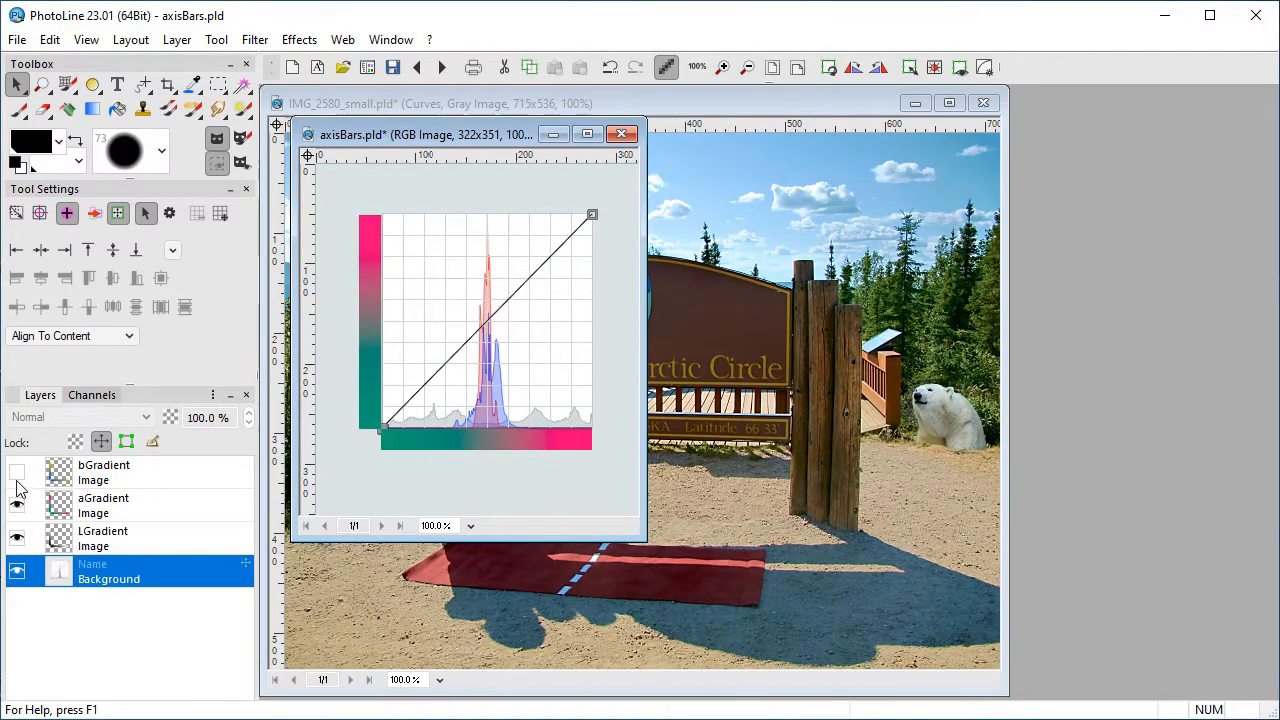
pyautogui.click(17, 473)
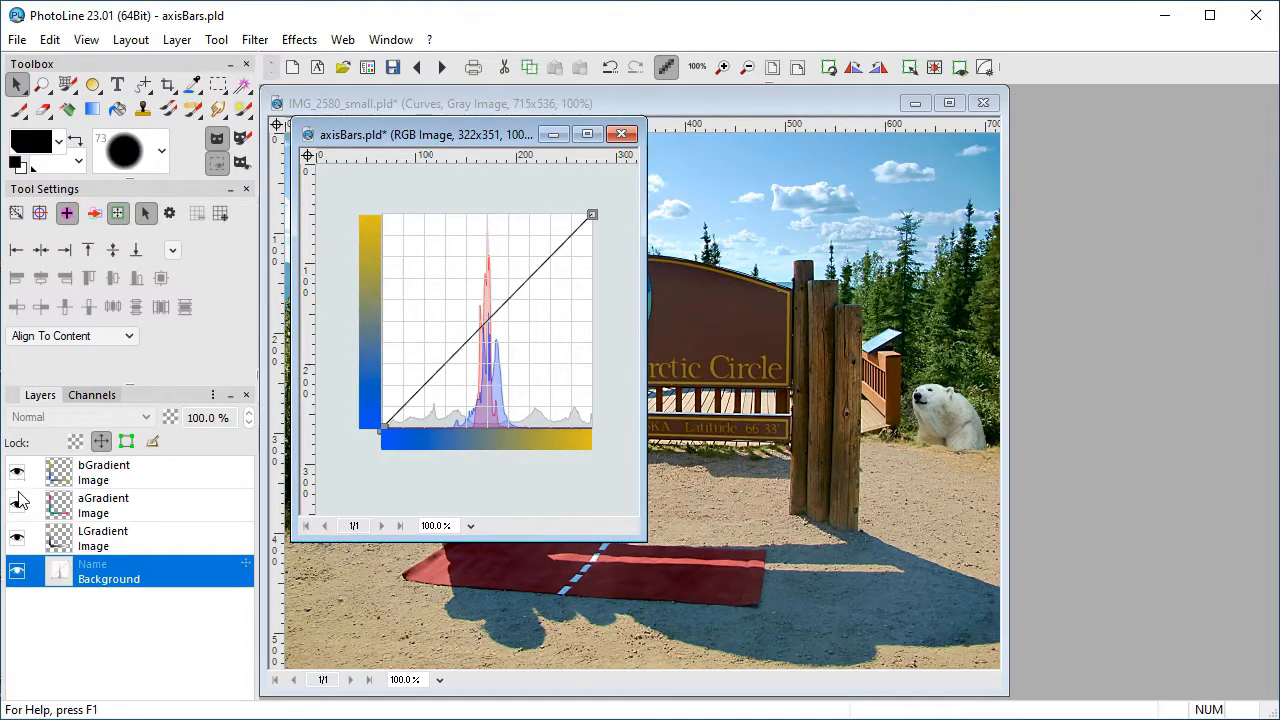
pyautogui.click(17, 473)
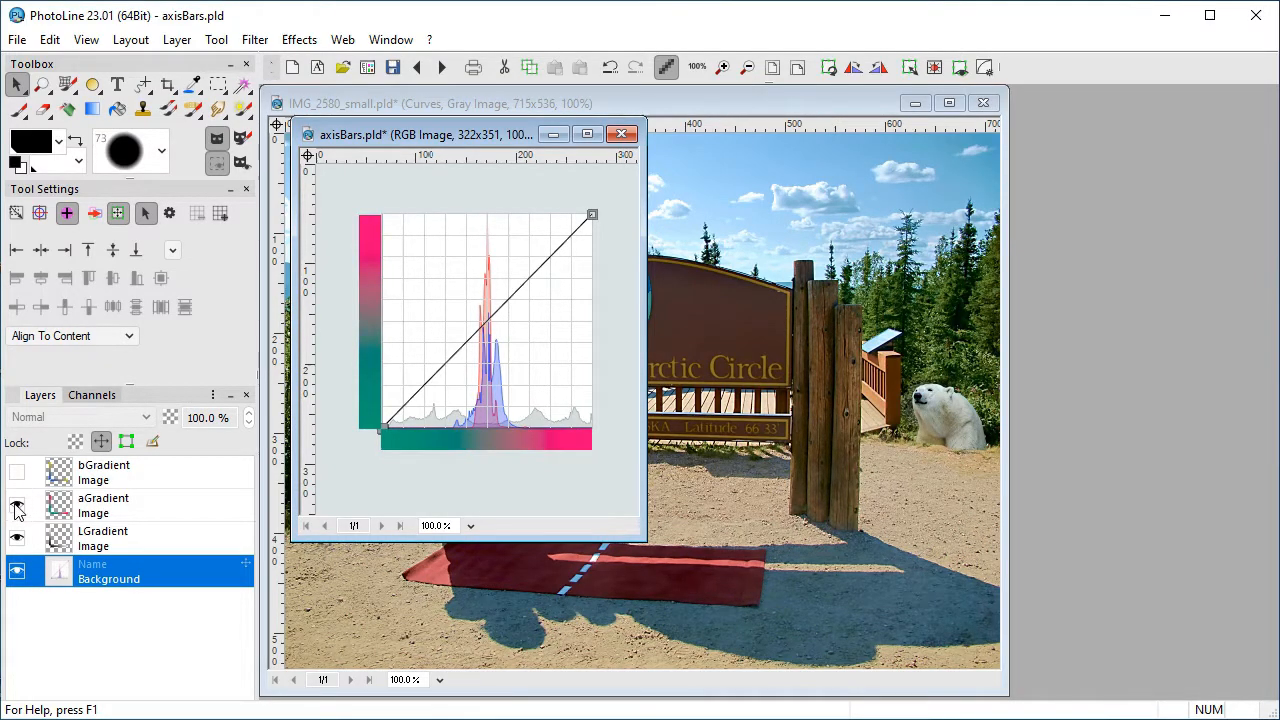
pyautogui.click(16, 506)
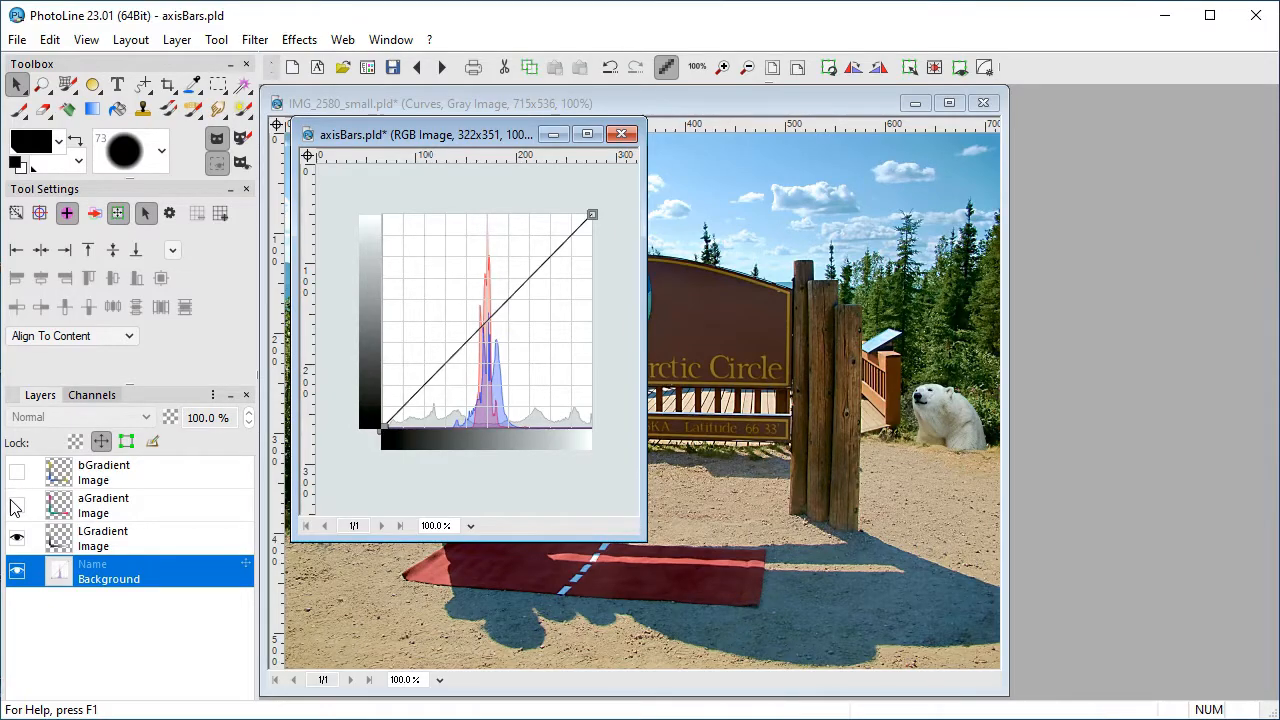
# Compare the a and b axis colours by repeatedly toggling the bGradient layer over aGradient, then close axisBars.pld without saving.
pyautogui.click(16, 506)
pyautogui.click(16, 476)
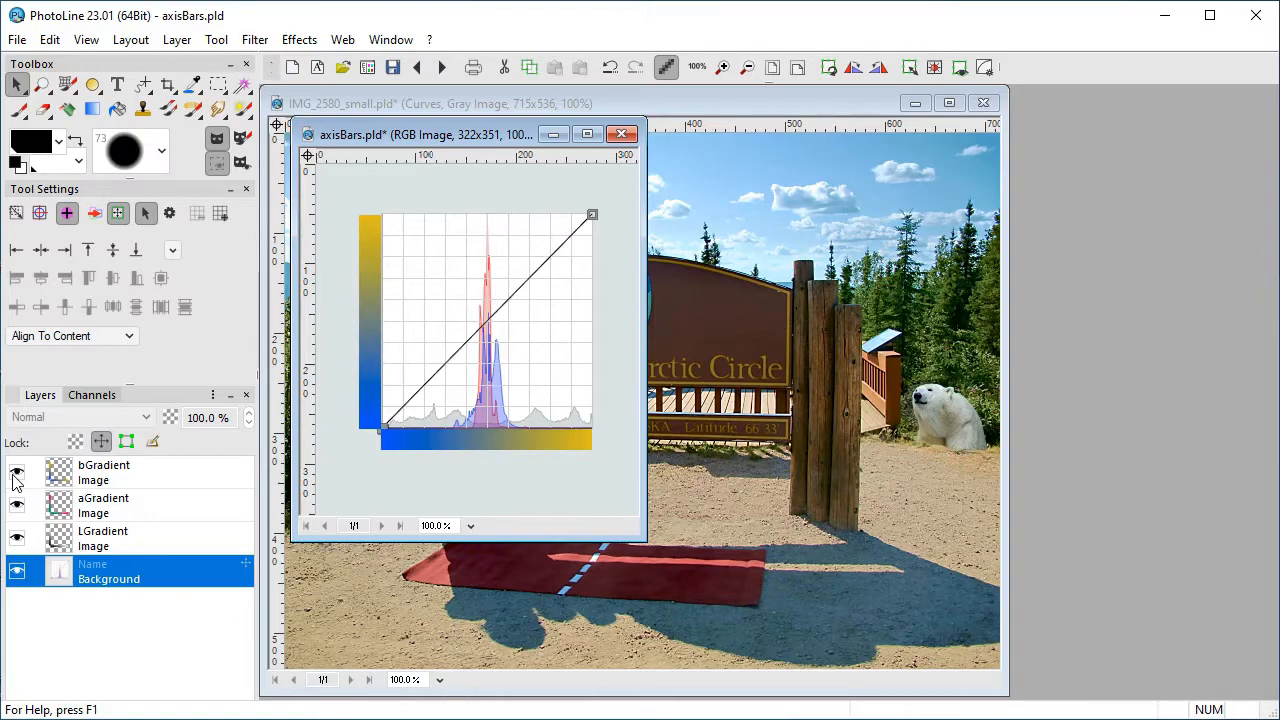
pyautogui.click(14, 477)
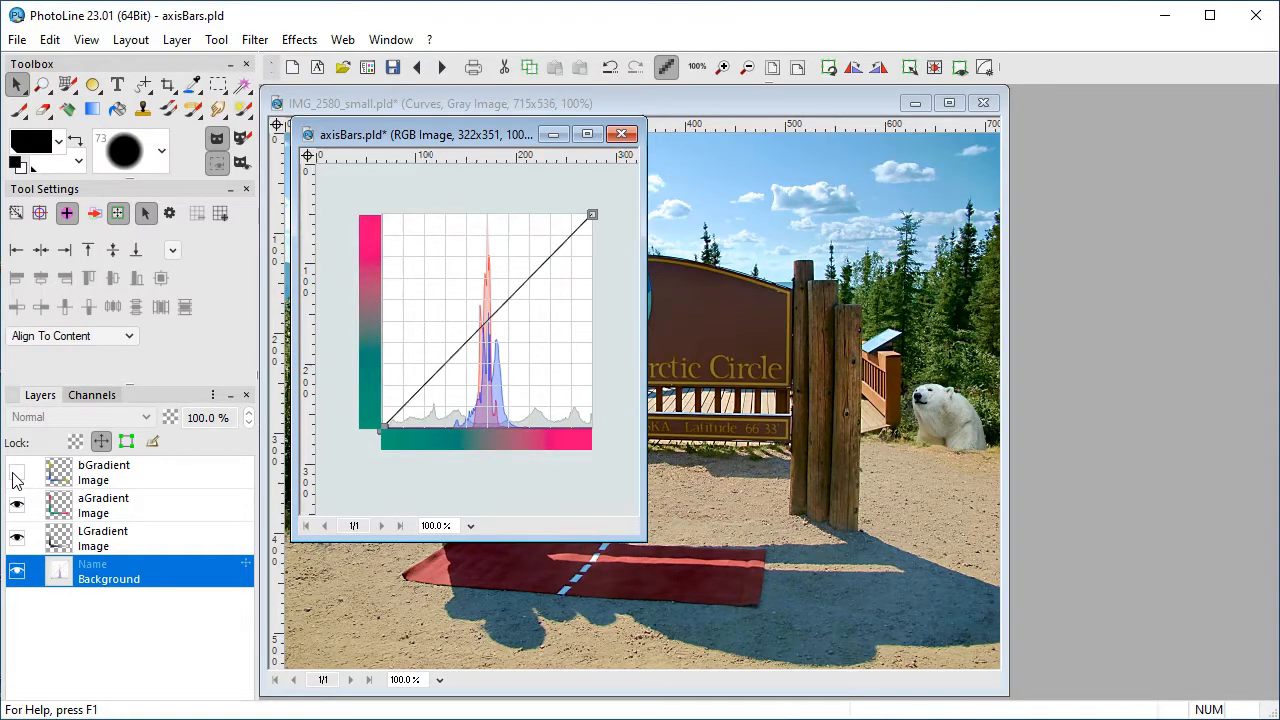
pyautogui.click(15, 478)
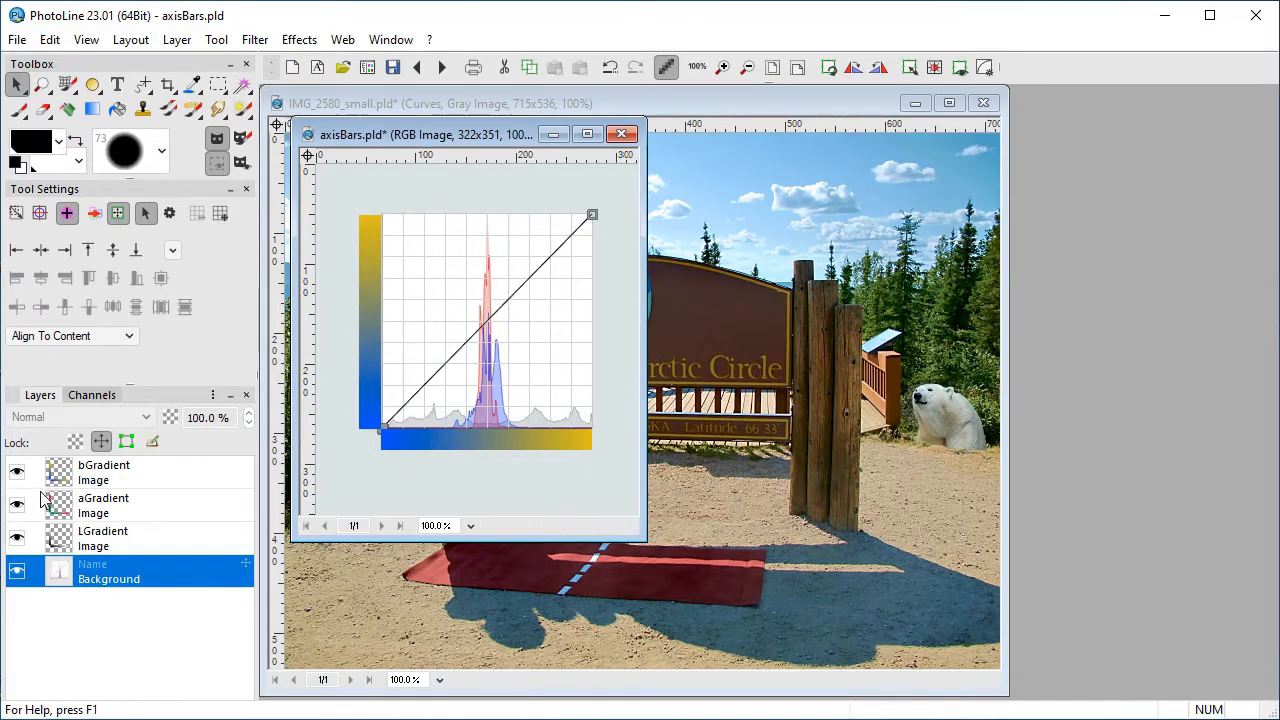
pyautogui.click(17, 471)
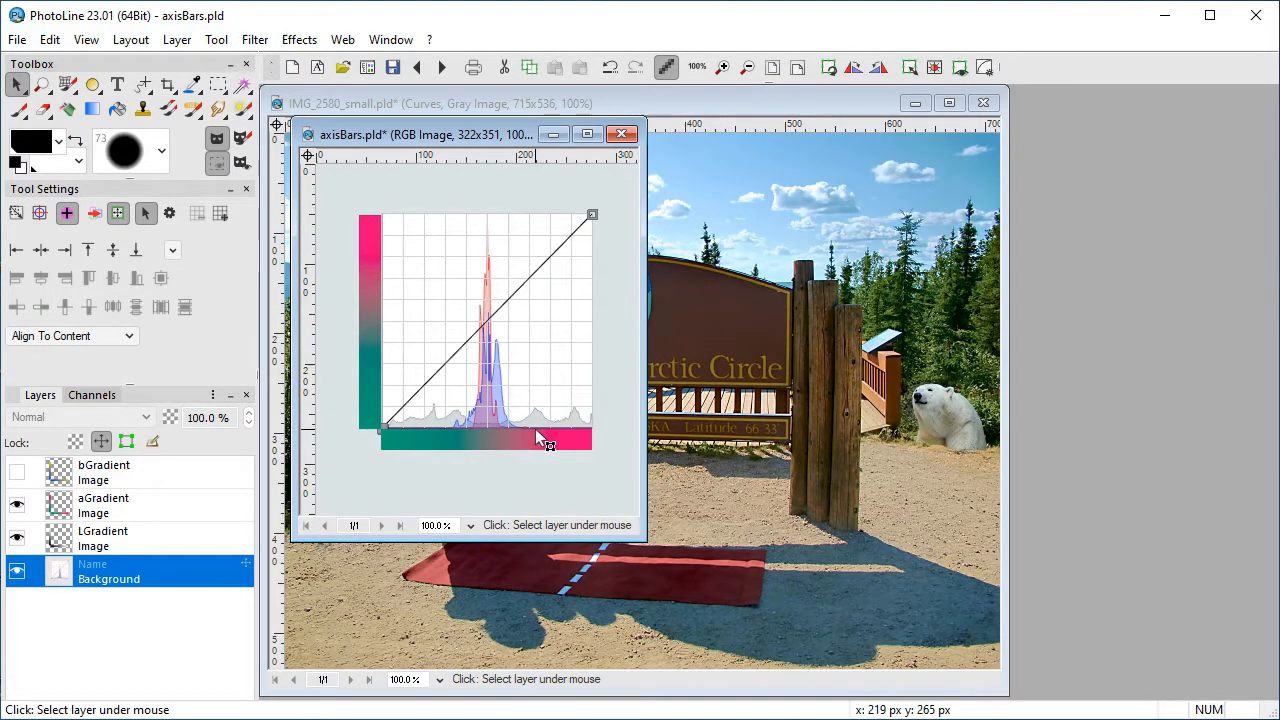
pyautogui.click(17, 476)
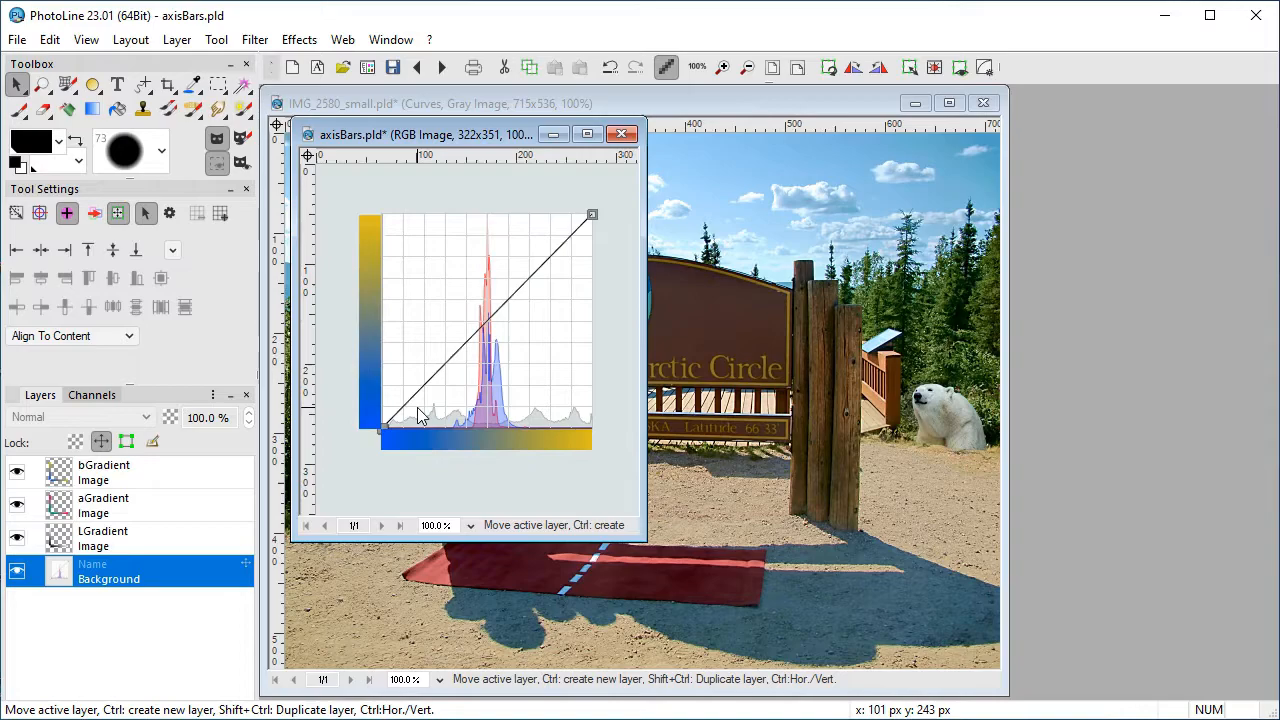
pyautogui.click(17, 472)
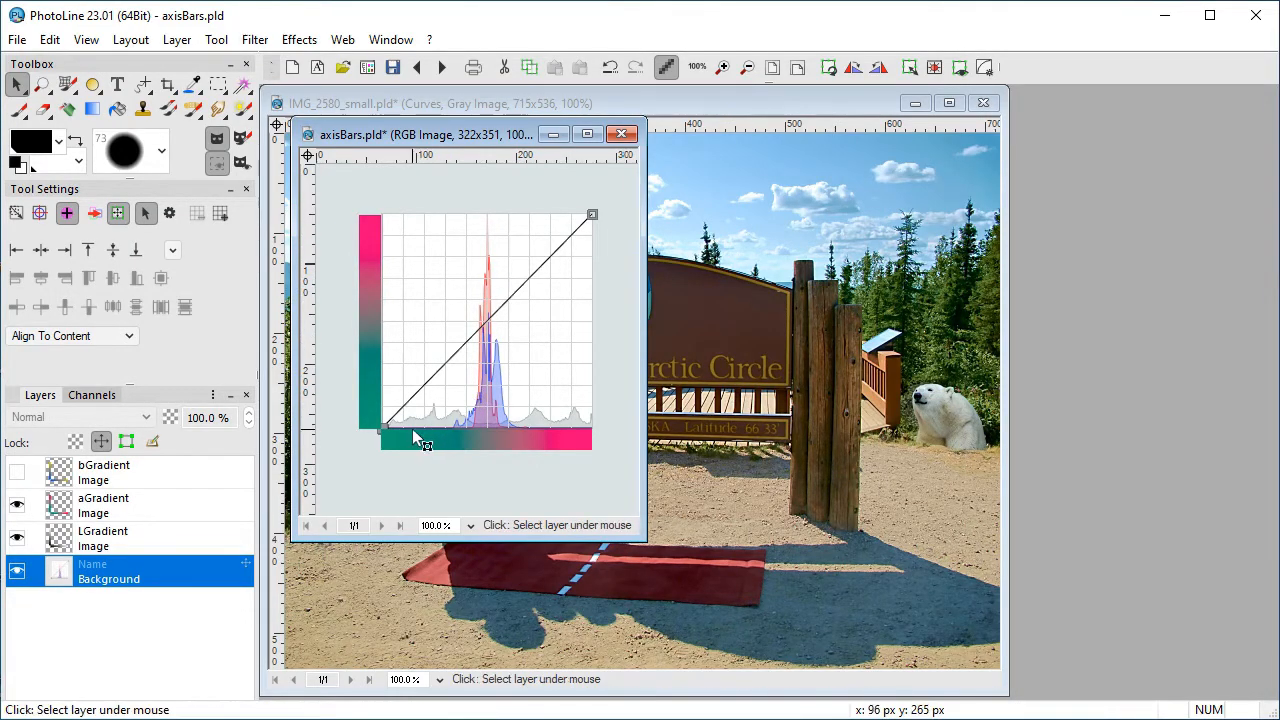
pyautogui.click(17, 472)
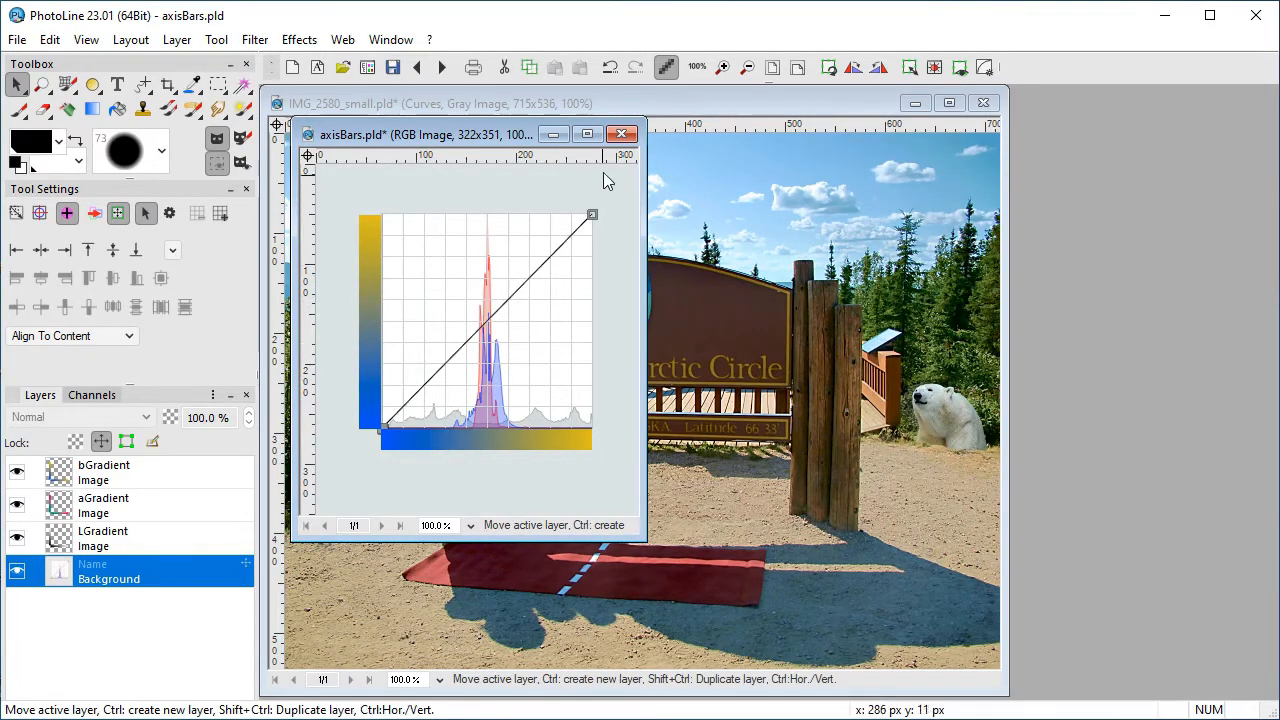
pyautogui.click(622, 135)
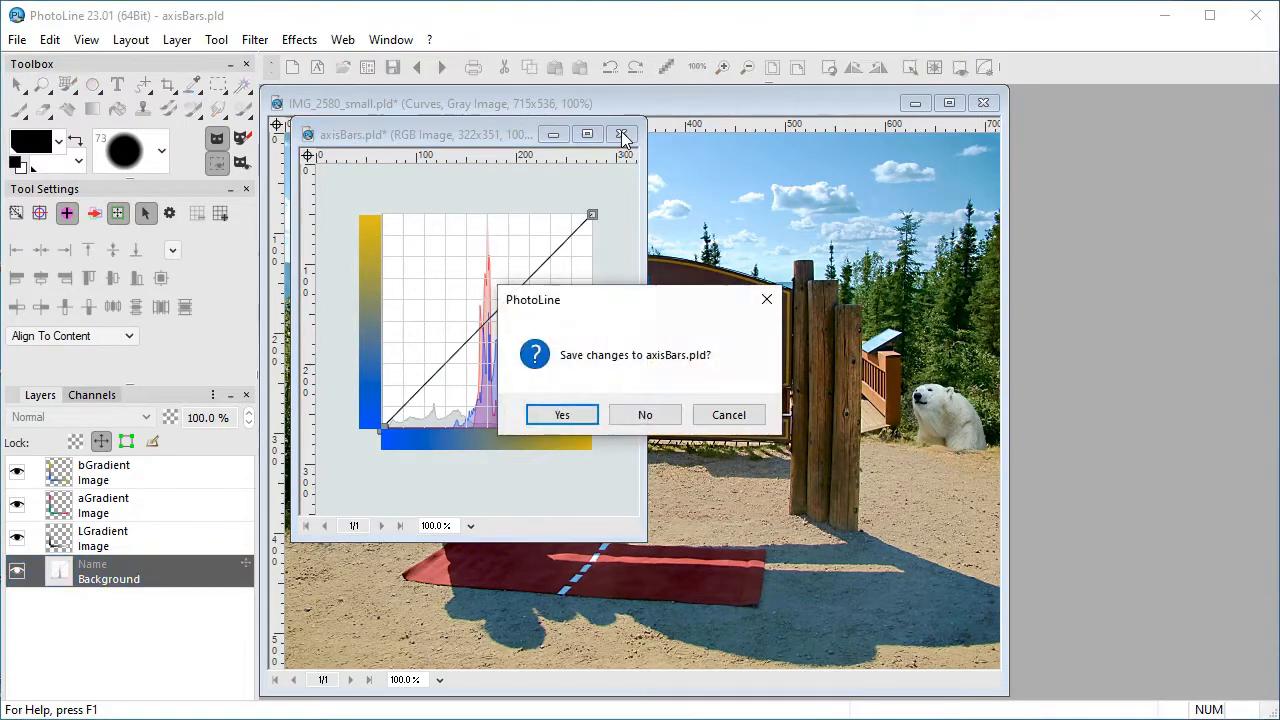
pyautogui.click(647, 414)
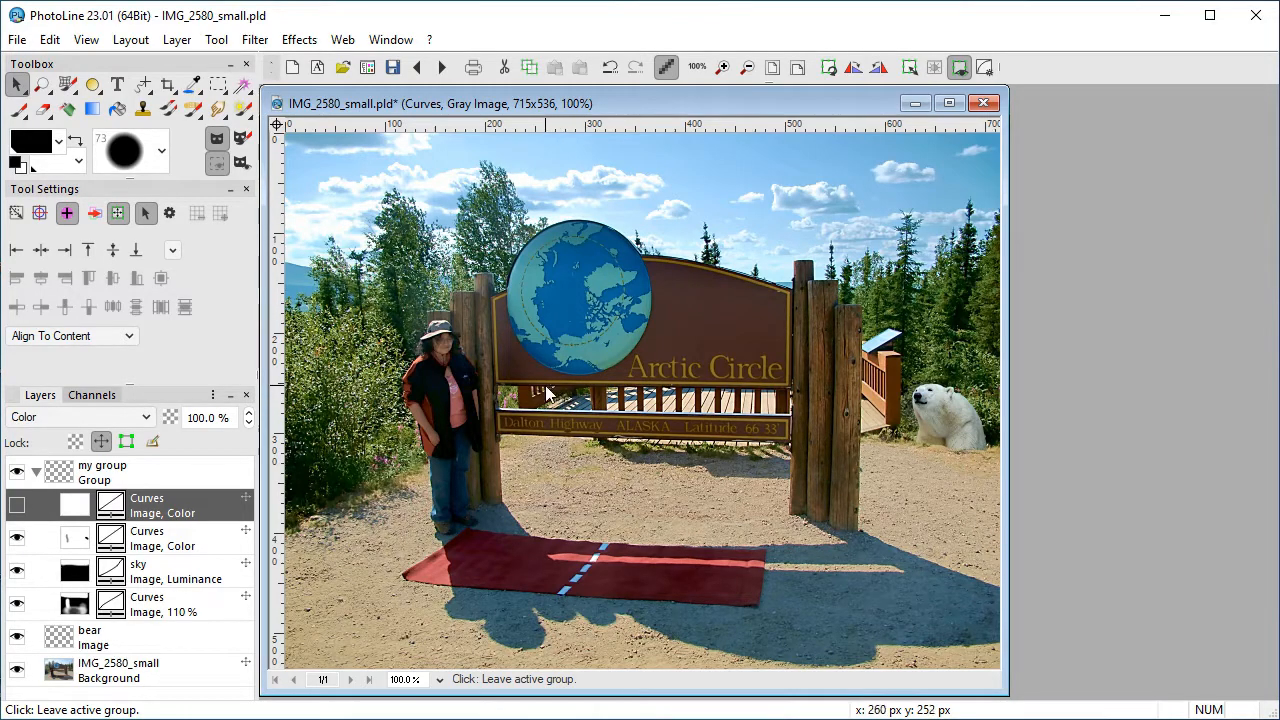
# Create a new action named "Lab curves" and move it to the start of the actions list.
pyautogui.click(87, 40)
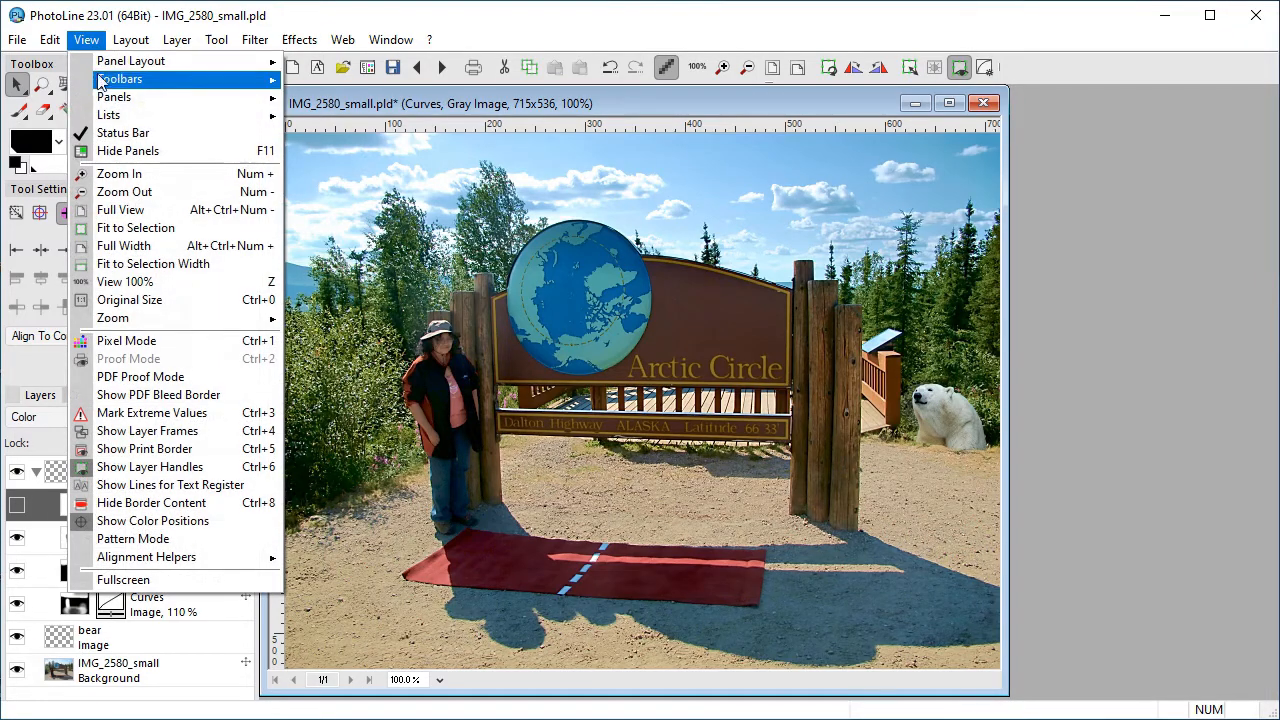
pyautogui.moveTo(130, 97)
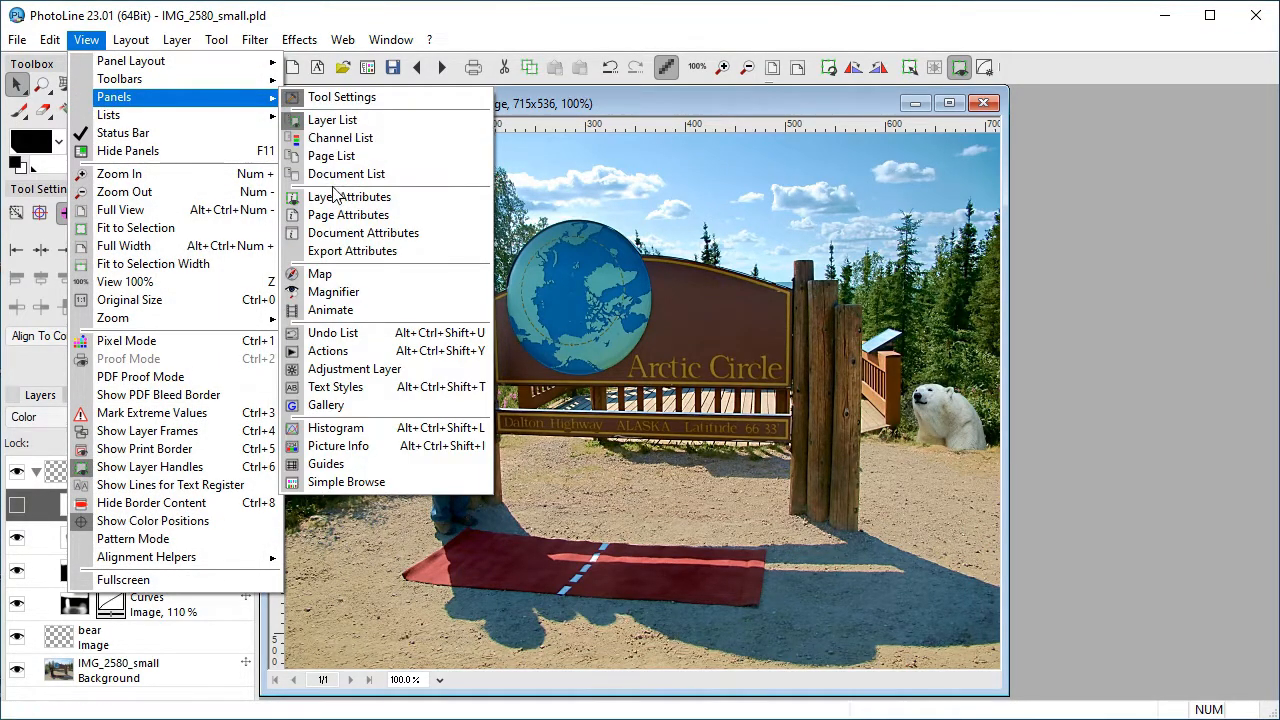
pyautogui.click(340, 351)
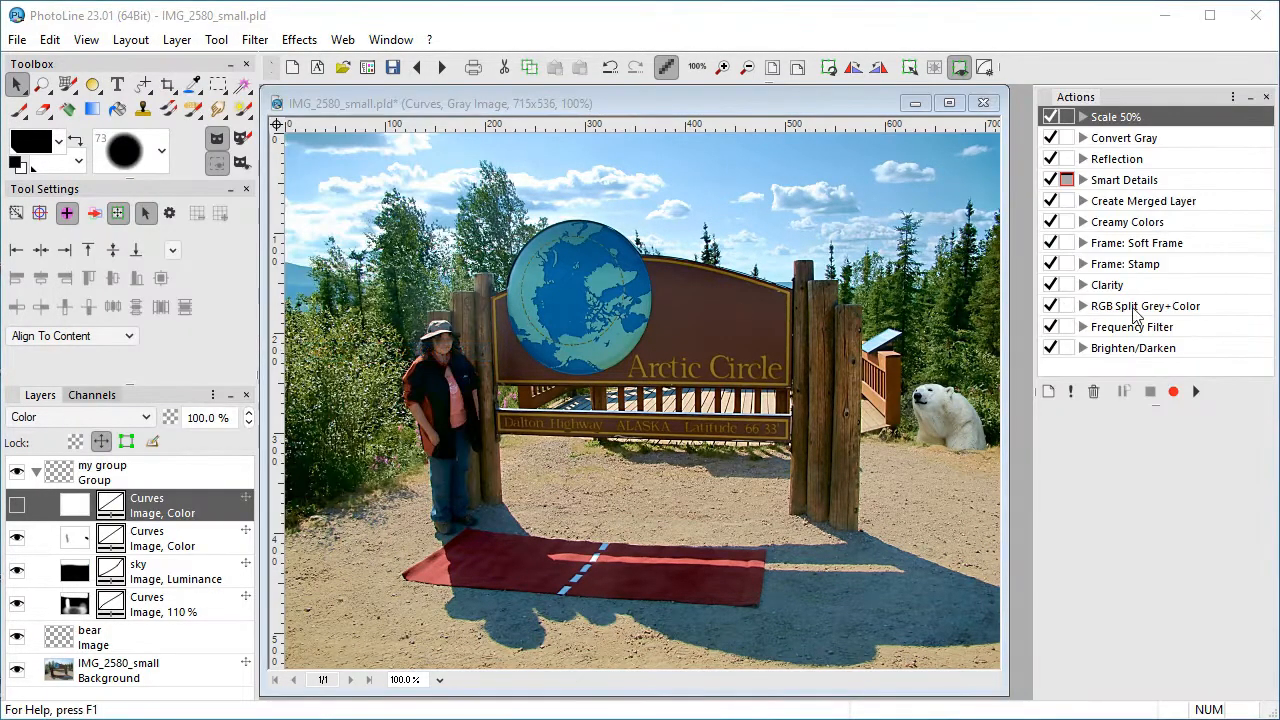
pyautogui.click(1047, 394)
pyautogui.write('Lab curves')
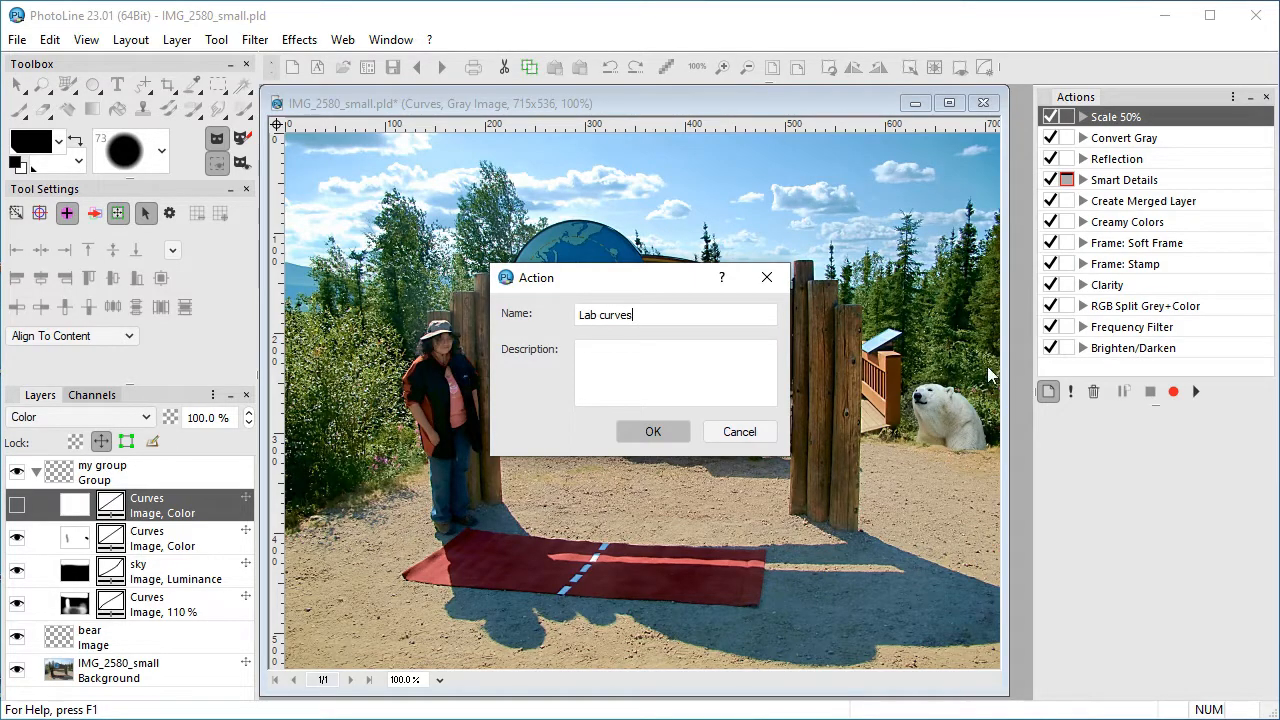
pyautogui.click(667, 427)
pyautogui.moveTo(1116, 366); pyautogui.dragTo(1110, 108)
# Start recording the Lab curves action and add a new Curves adjustment layer set to Lab mode.
pyautogui.click(1175, 391)
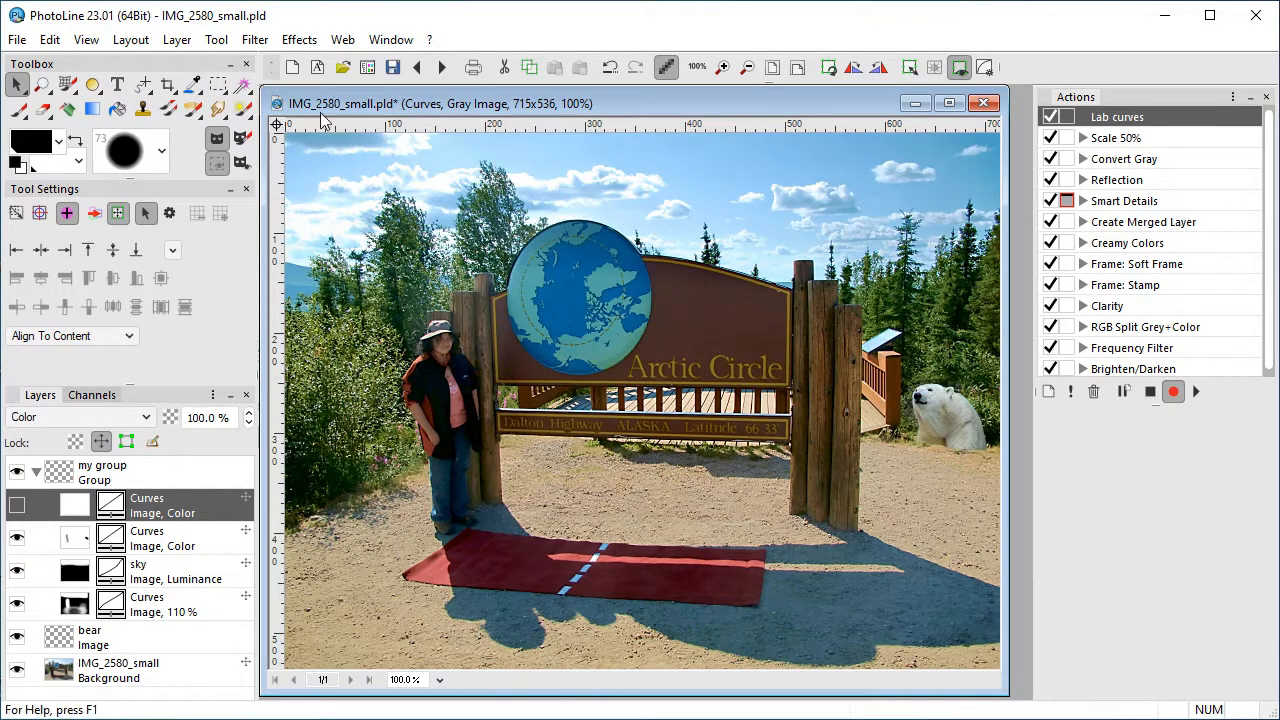
pyautogui.click(177, 40)
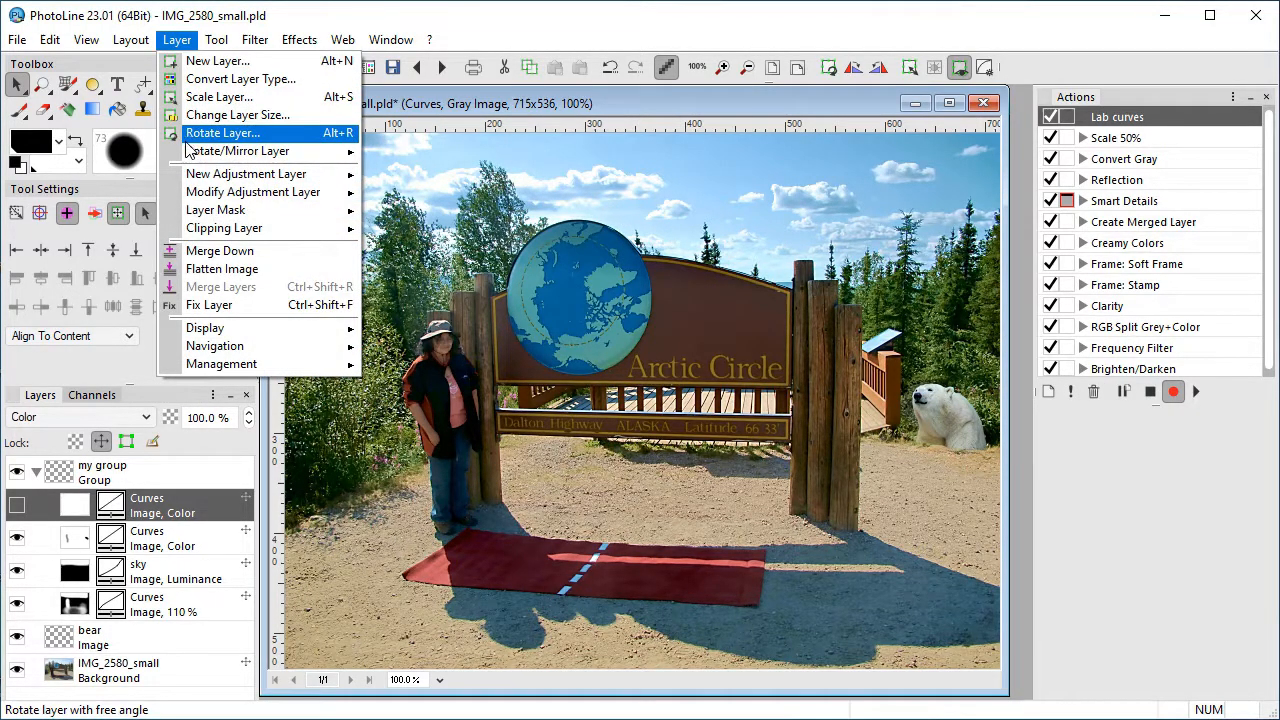
pyautogui.moveTo(199, 180)
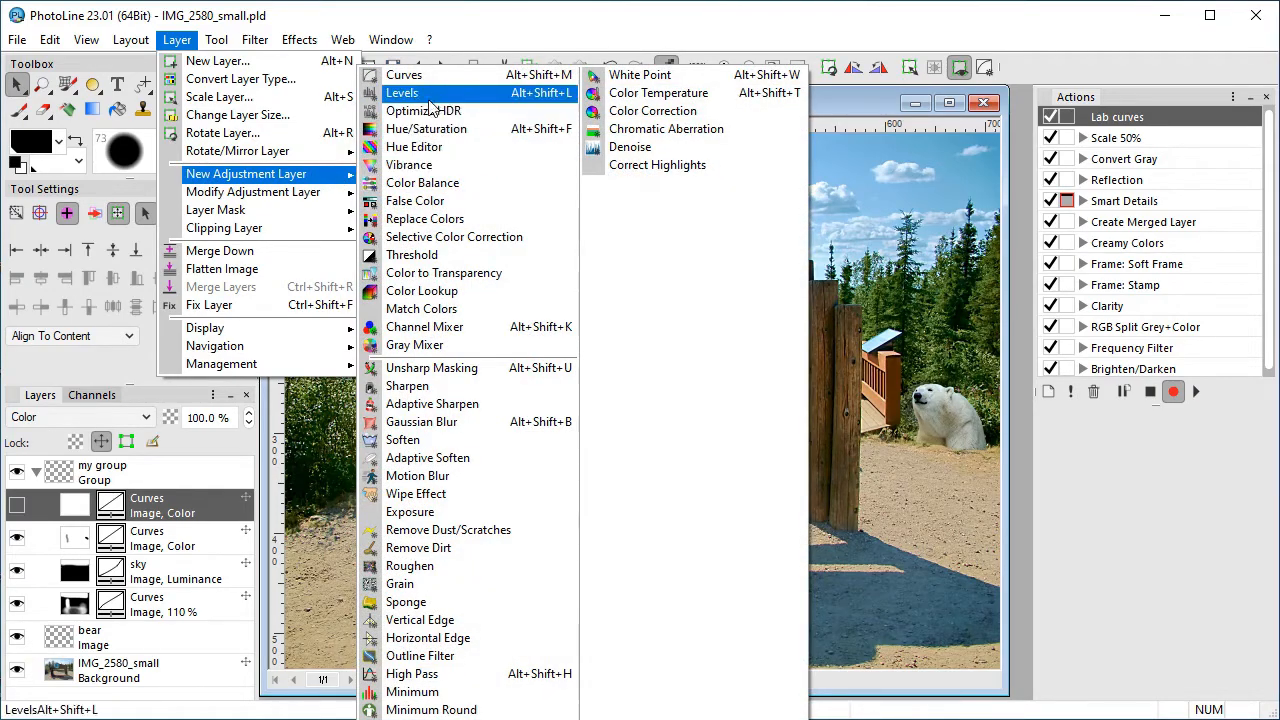
pyautogui.click(660, 77)
pyautogui.click(935, 286)
pyautogui.click(935, 327)
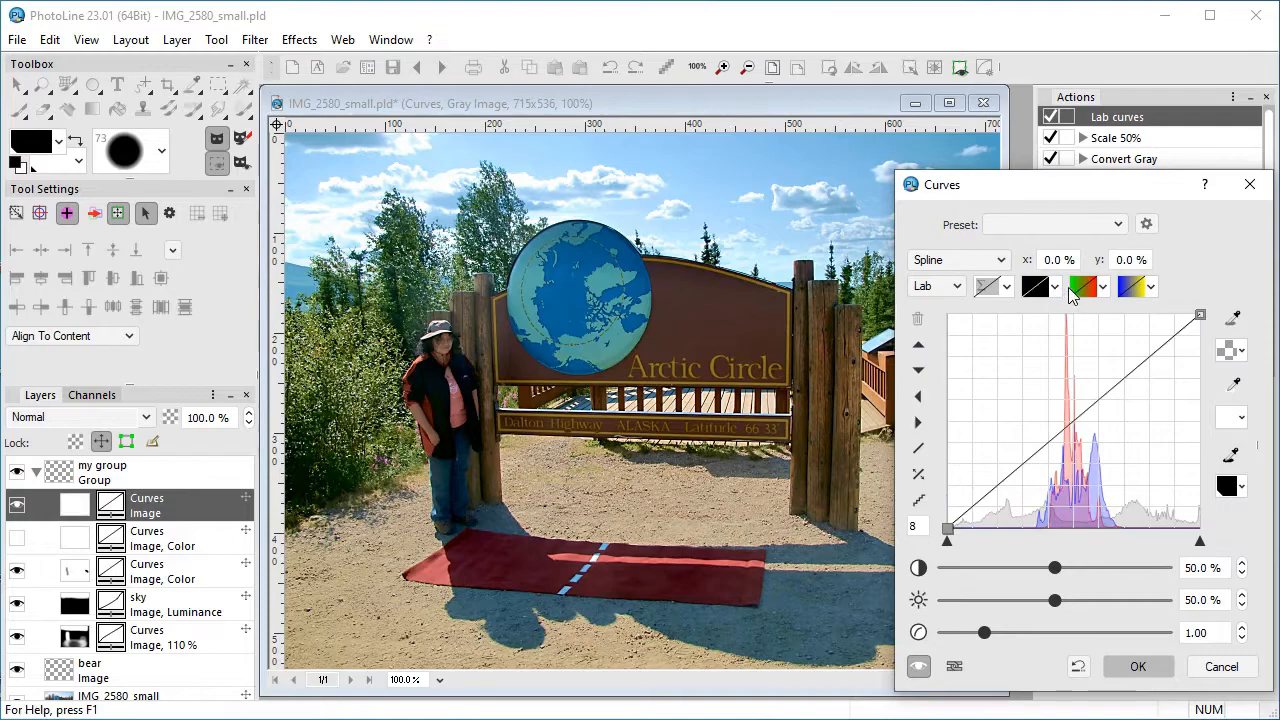
# Add a midpoint to the a channel's curve at y 50% and set its x value to 45%.
pyautogui.click(1083, 286)
pyautogui.click(1076, 418)
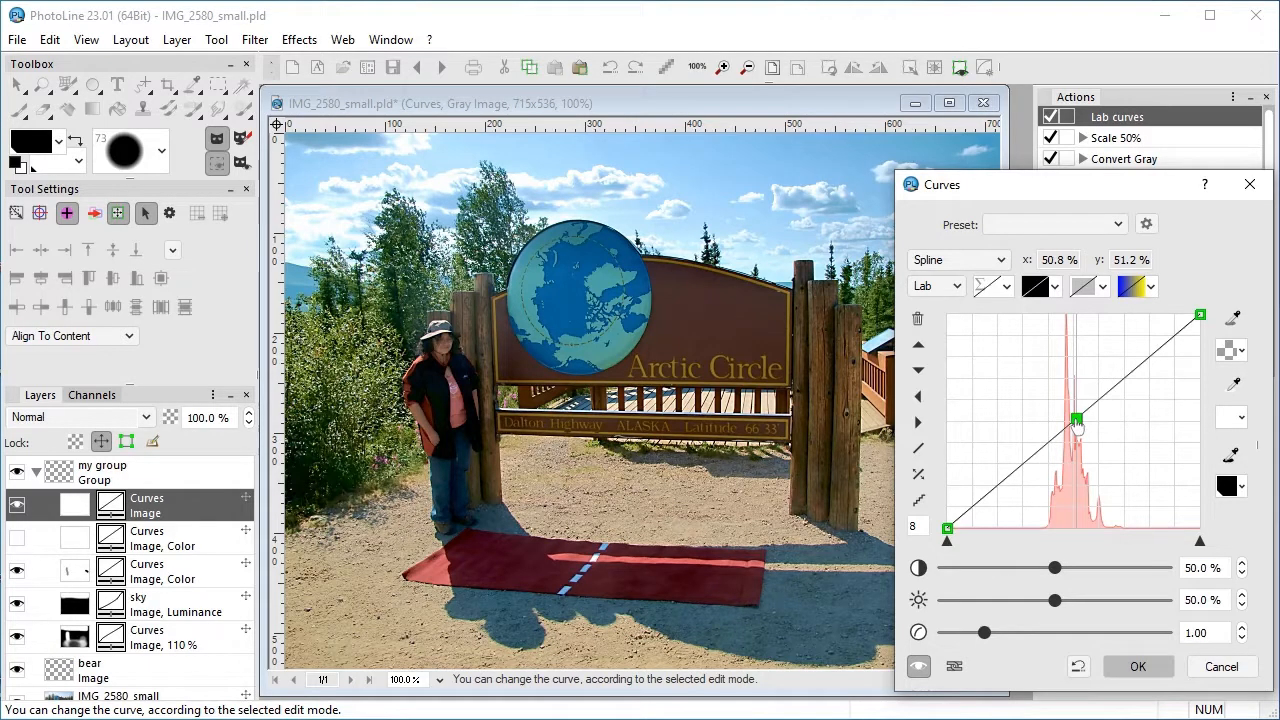
pyautogui.moveTo(1077, 422)
pyautogui.mouseDown()
pyautogui.moveTo(1062, 404)
pyautogui.moveTo(1057, 428)
pyautogui.moveTo(1072, 421)
pyautogui.mouseUp()
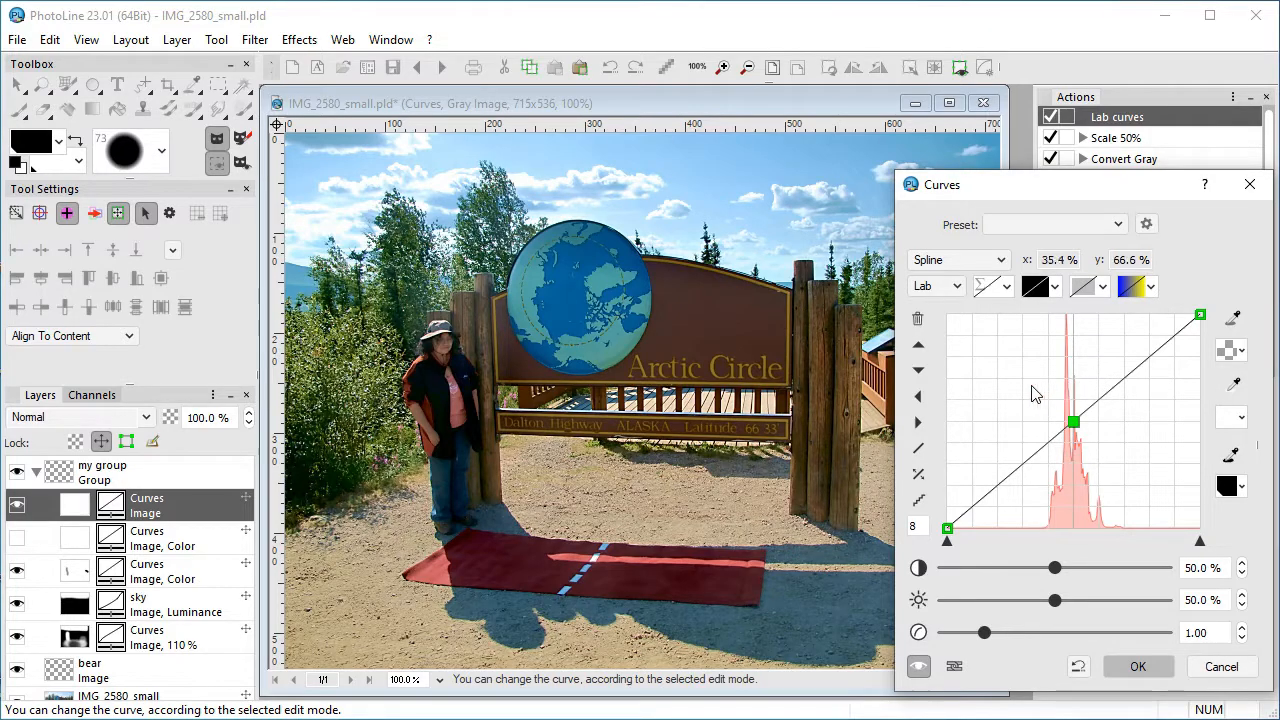
pyautogui.click(1057, 261)
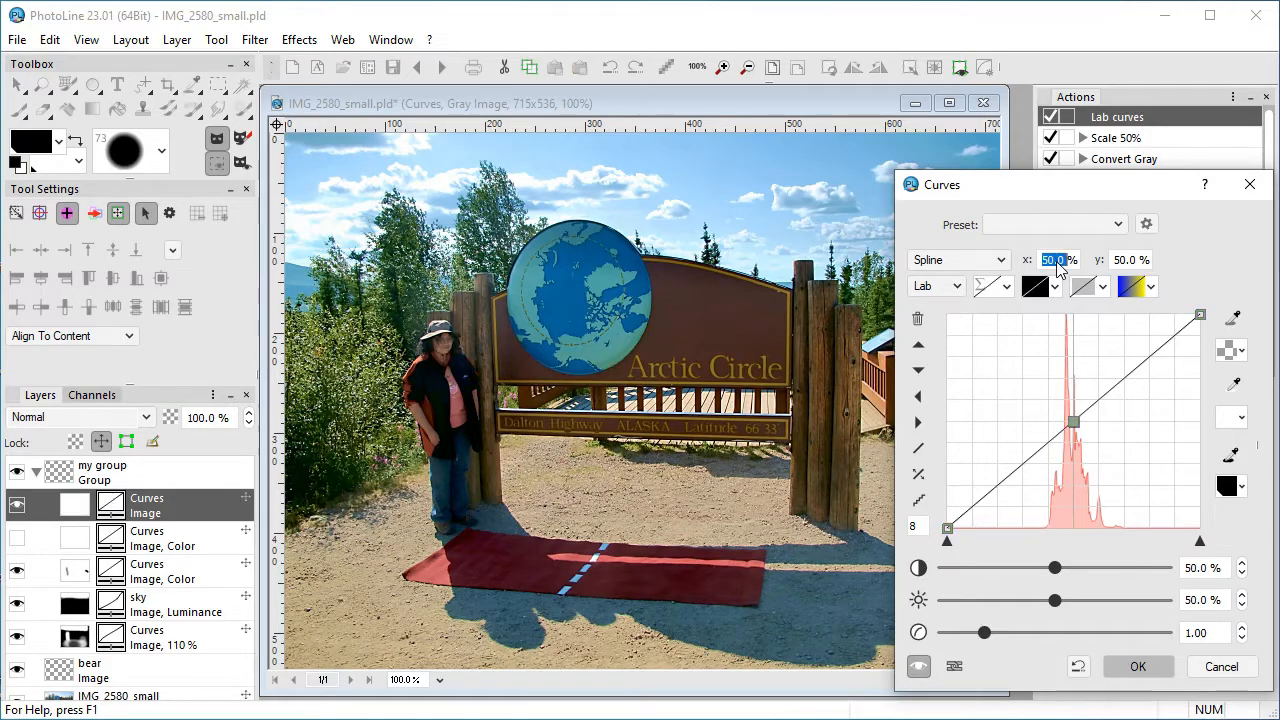
pyautogui.write('45')
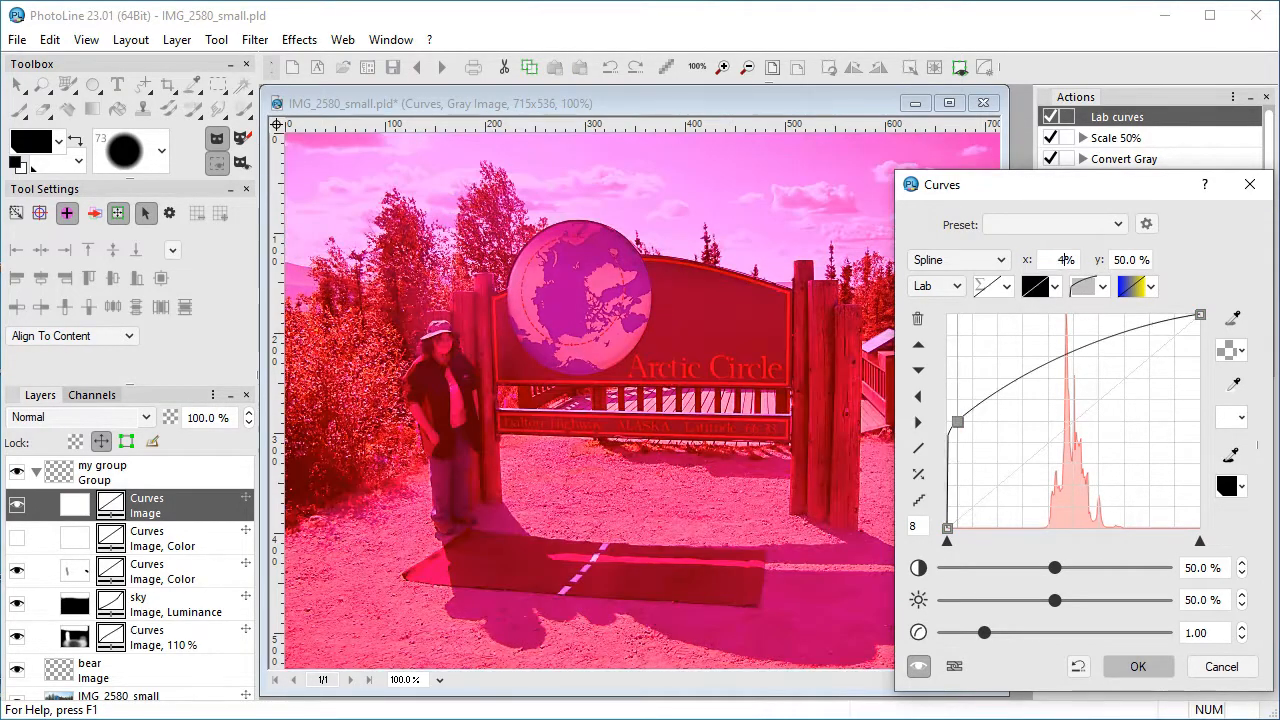
# Set the y value of the a channel's midpoint to 55%.
pyautogui.press('Tab')
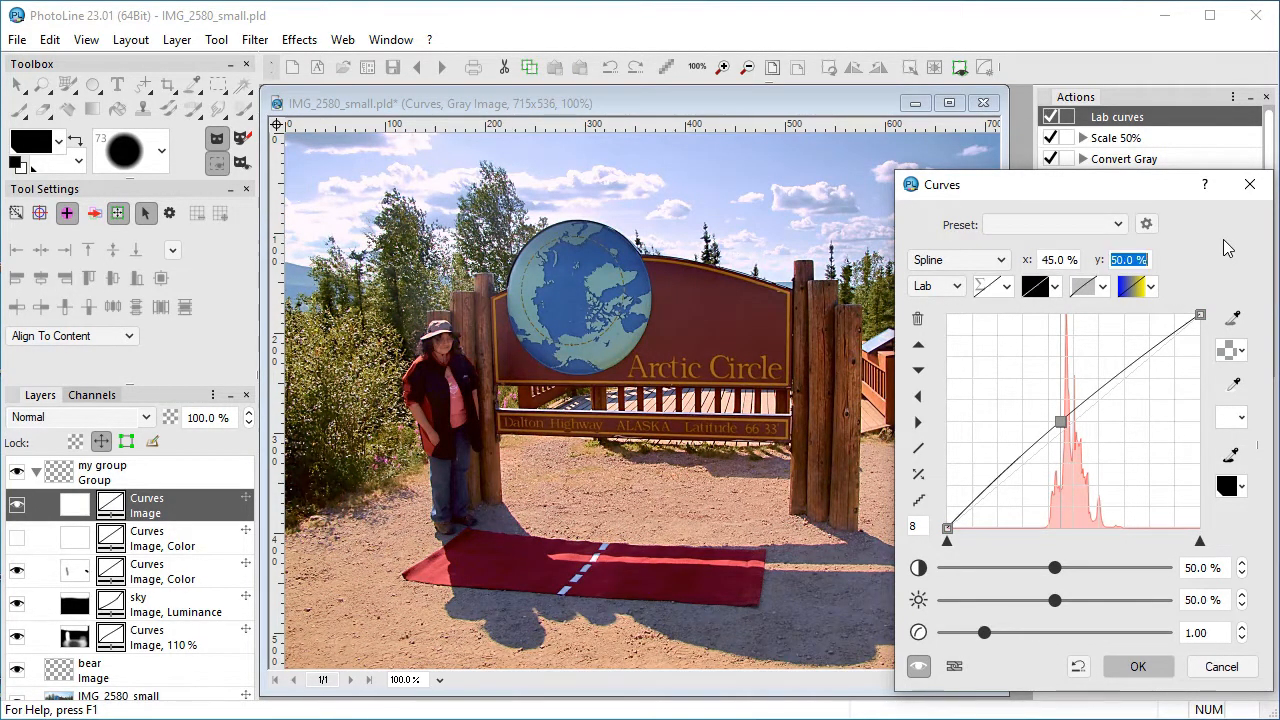
pyautogui.write('55')
pyautogui.press('Tab')
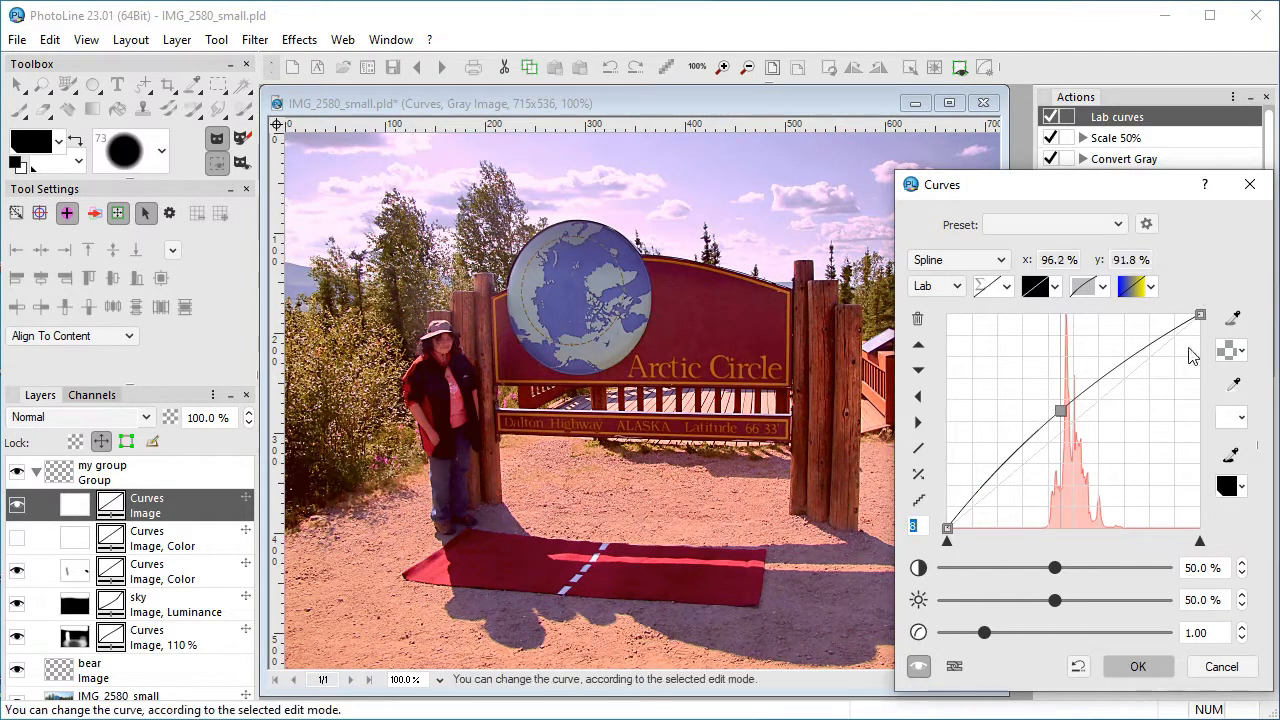
# Position the a curve's midpoint at x 50%, y 50%, add a matching midpoint to the b curve, and accept the curves.
pyautogui.moveTo(1060, 410); pyautogui.dragTo(1070, 421)
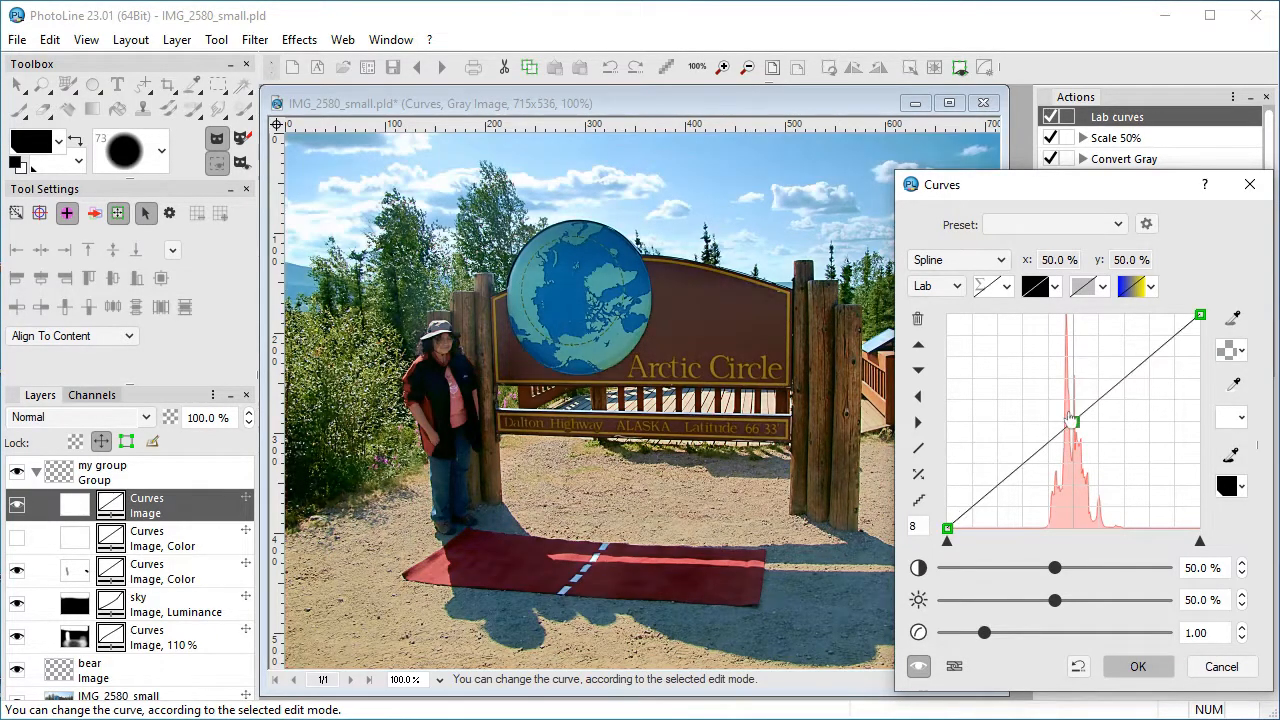
pyautogui.click(1134, 287)
pyautogui.moveTo(1075, 418)
pyautogui.mouseDown()
pyautogui.moveTo(1073, 330)
pyautogui.moveTo(1073, 421)
pyautogui.mouseUp()
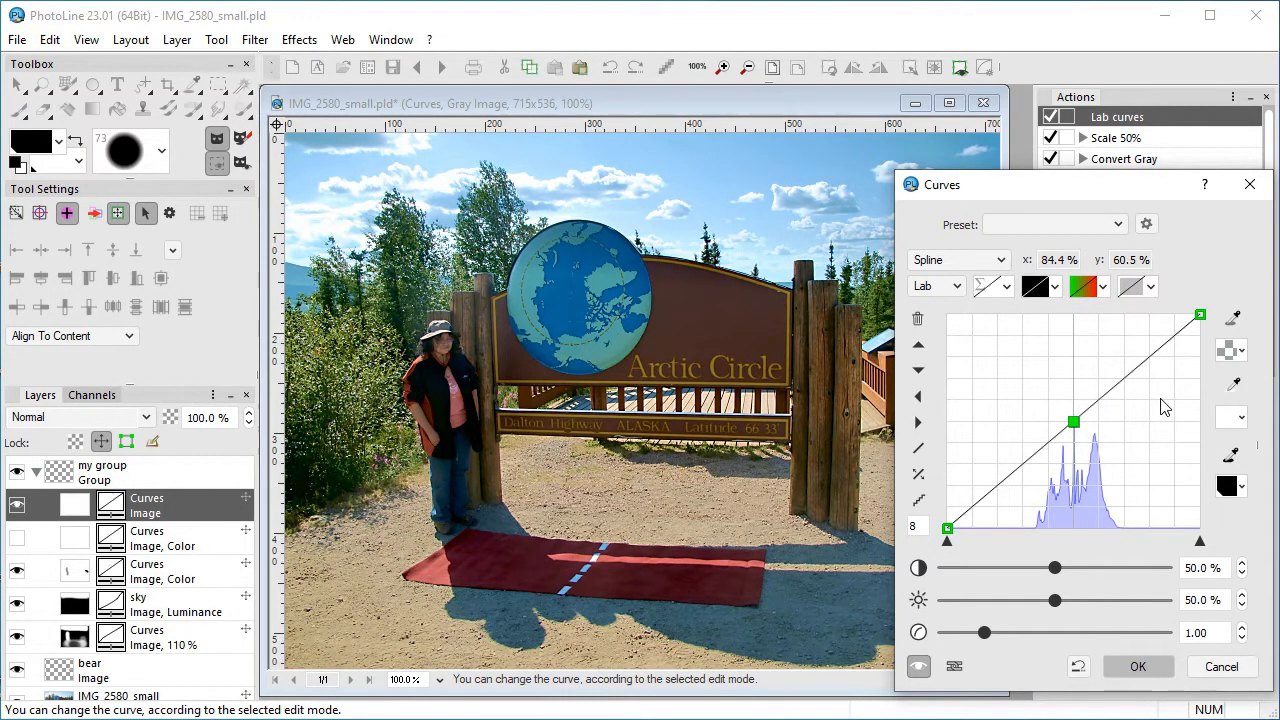
pyautogui.click(1138, 666)
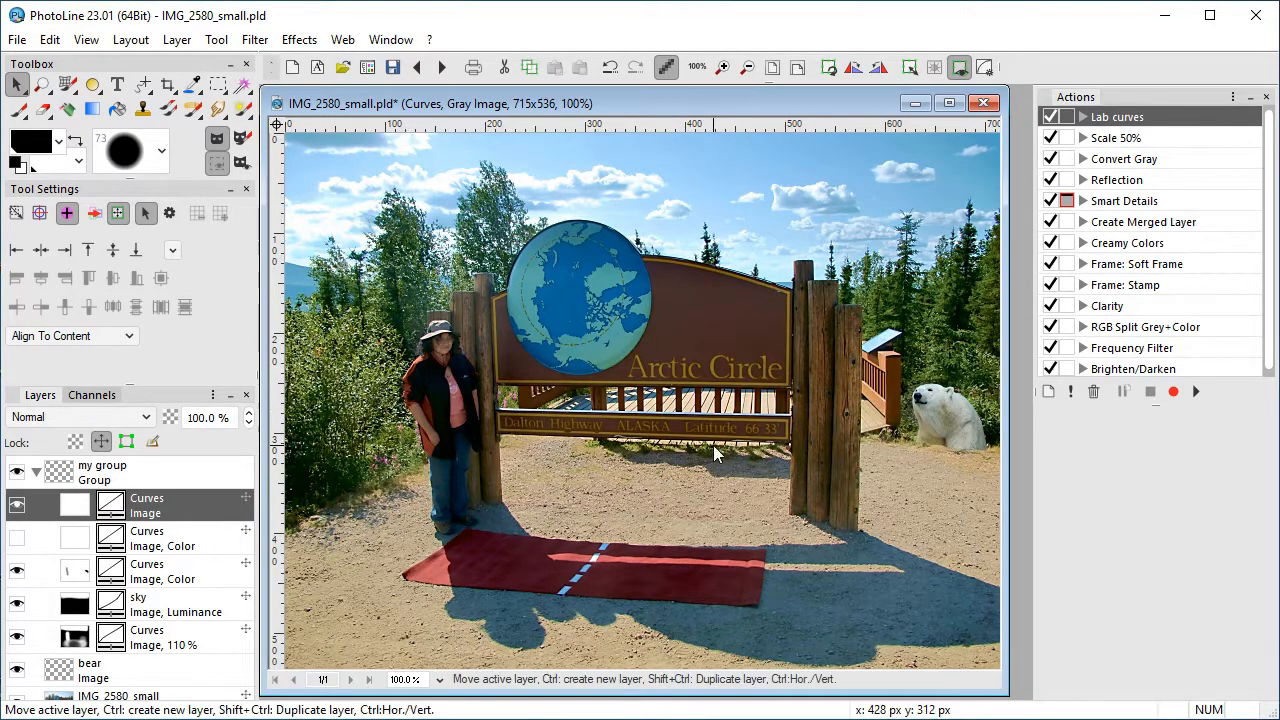
# Replace the top Curves layer with one generated by the Lab curves action and open the new layer's curves for editing.
pyautogui.rightClick(183, 503)
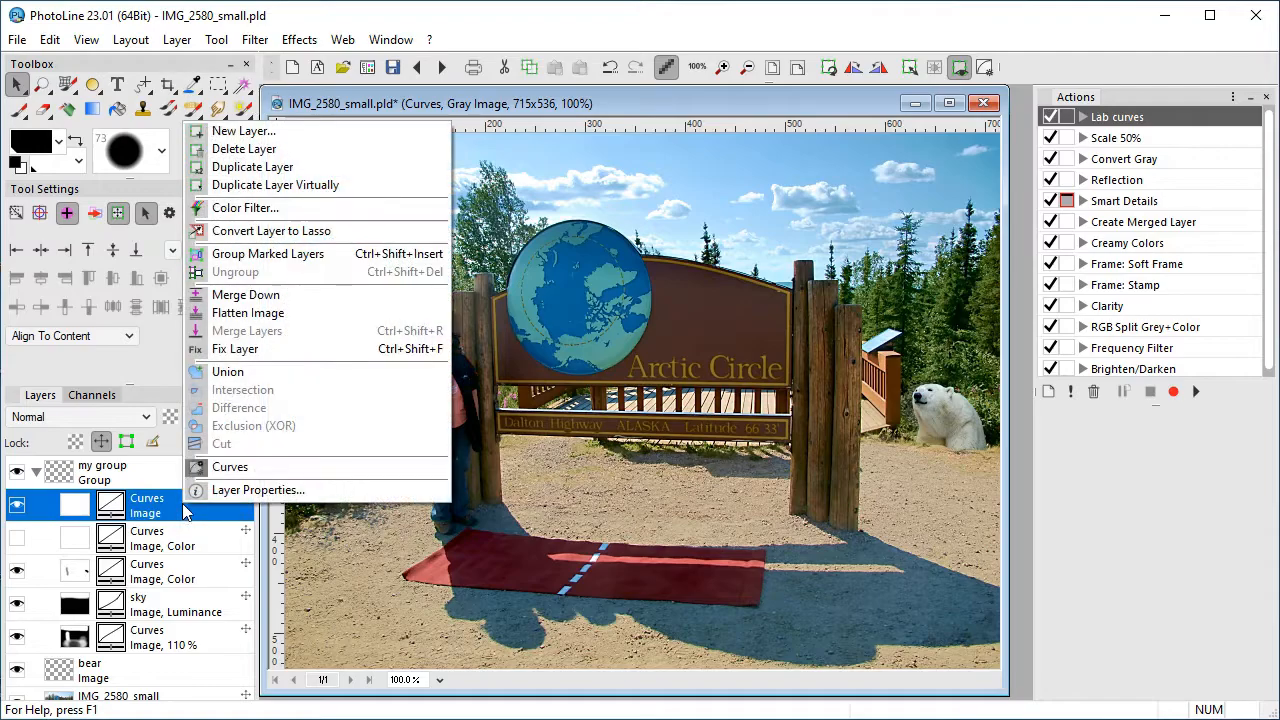
pyautogui.click(267, 153)
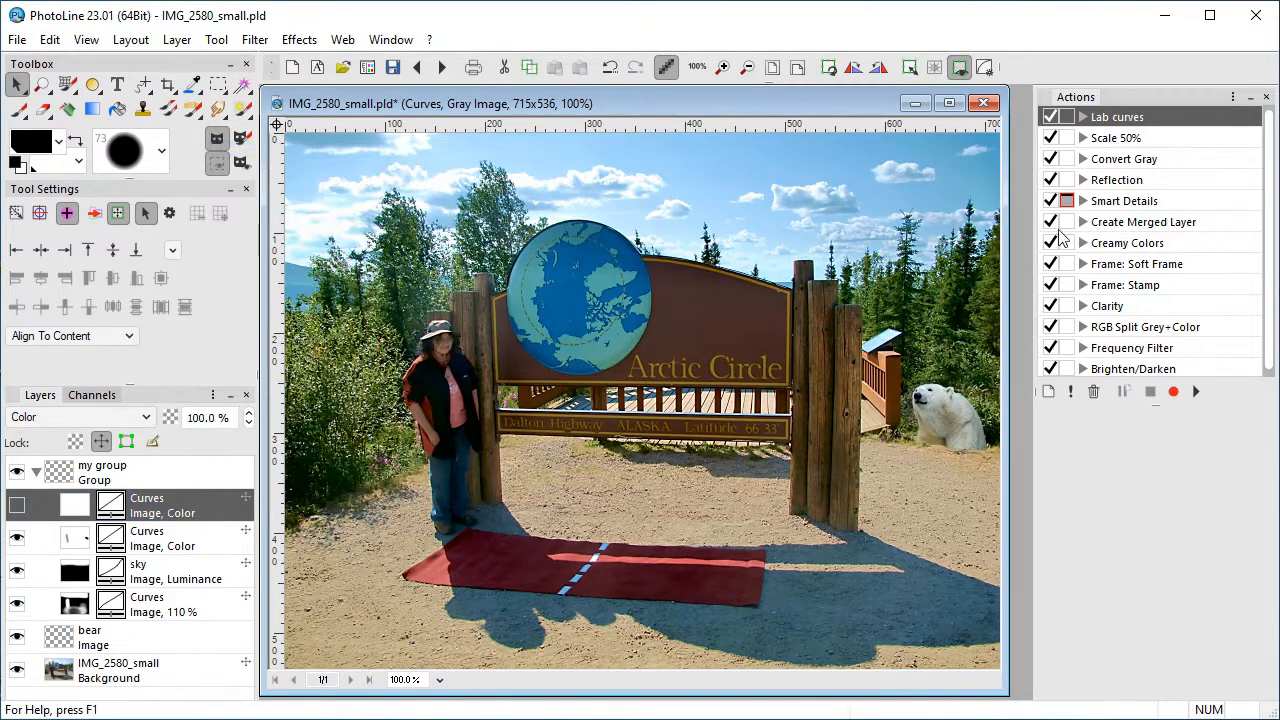
pyautogui.click(1194, 391)
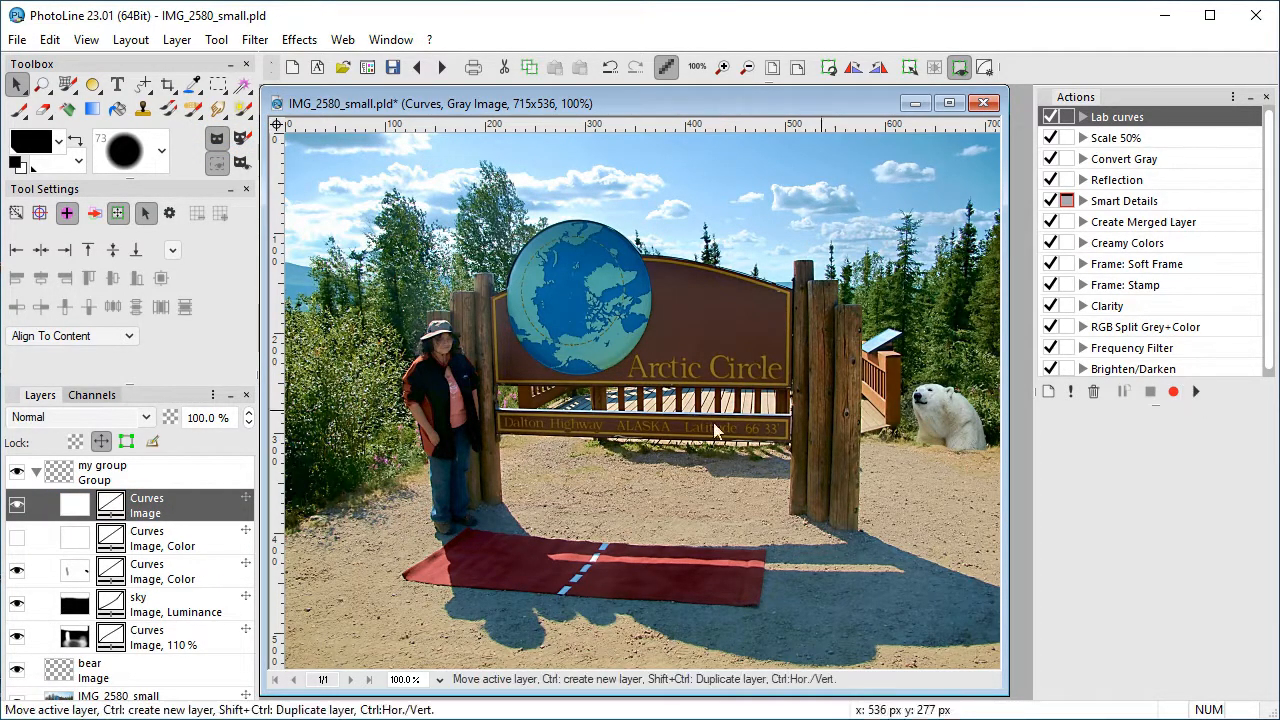
pyautogui.click(134, 507)
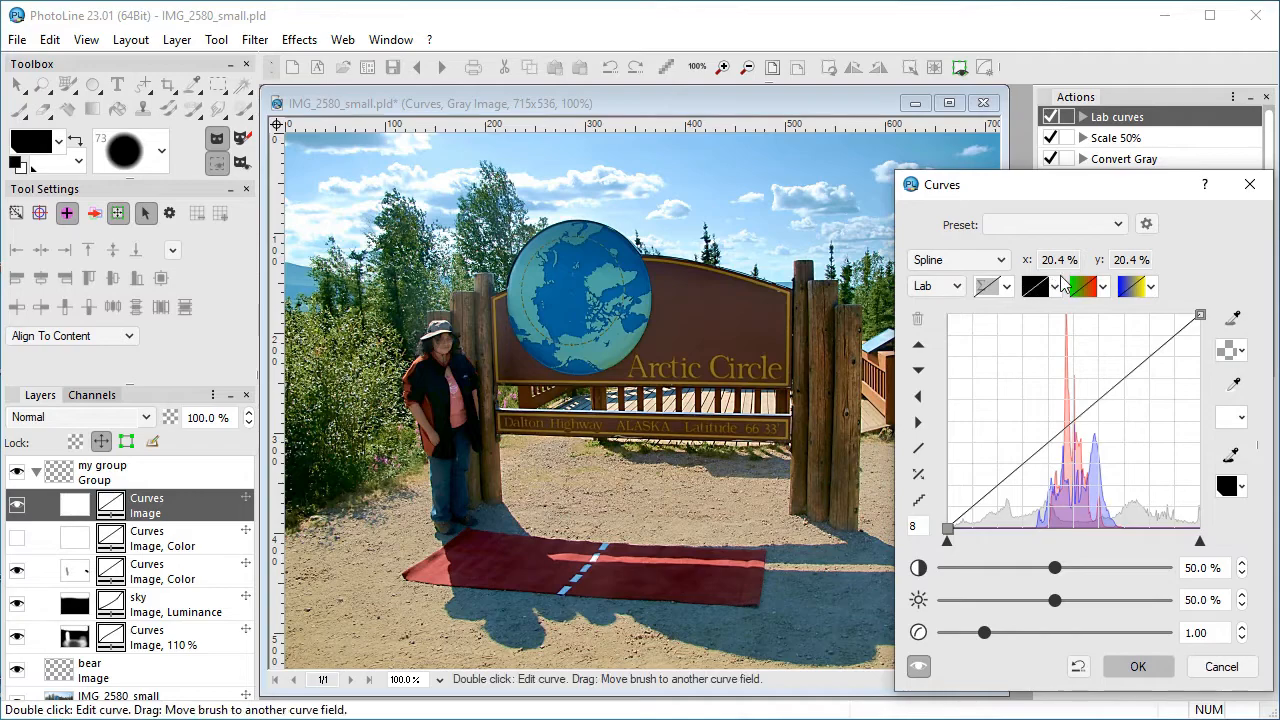
# In the a channel, lower the curve's upper endpoint to about 0% and return both endpoints to the original diagonal.
pyautogui.click(1083, 289)
pyautogui.moveTo(1201, 316); pyautogui.dragTo(1210, 535)
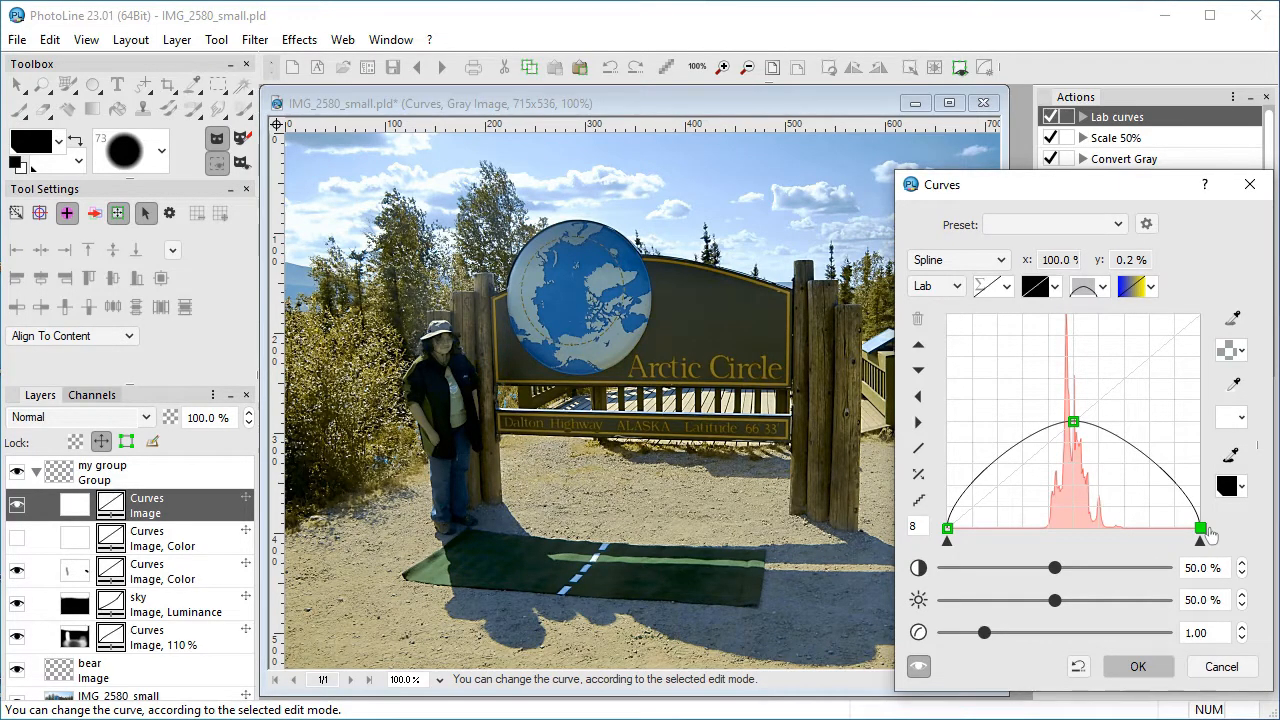
pyautogui.moveTo(1210, 535); pyautogui.dragTo(1210, 316)
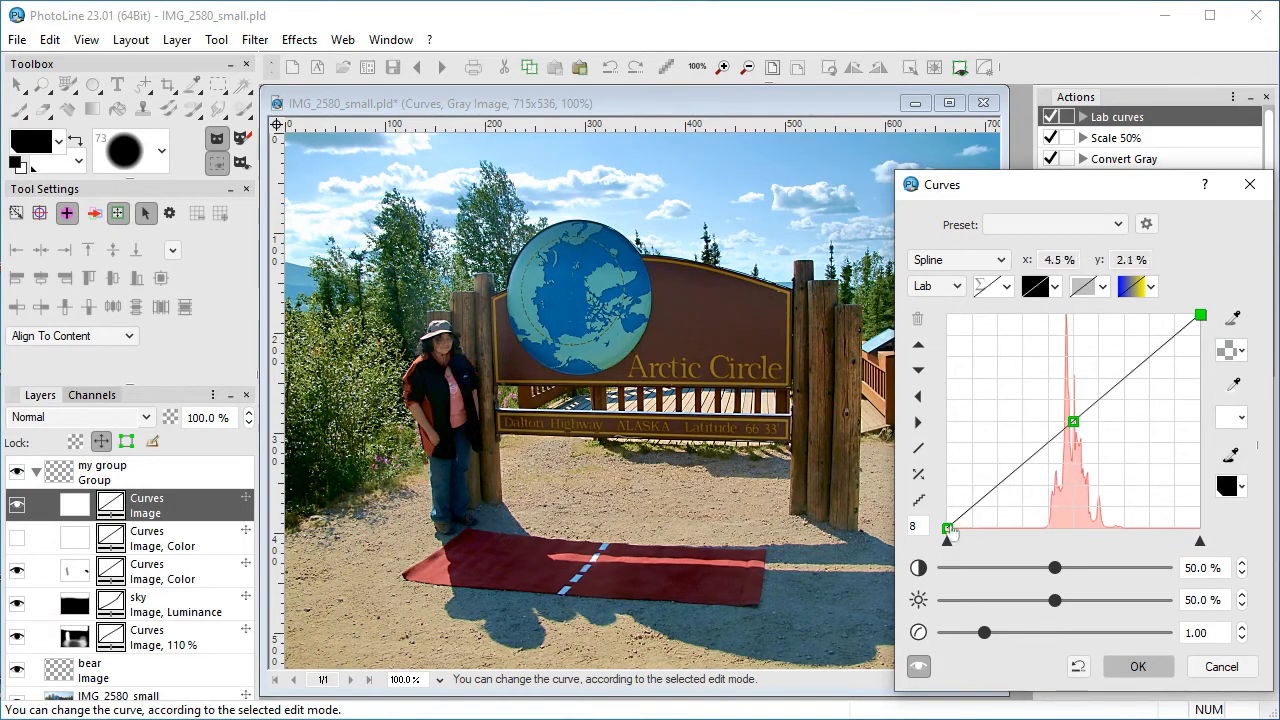
pyautogui.moveTo(948, 529); pyautogui.dragTo(912, 538)
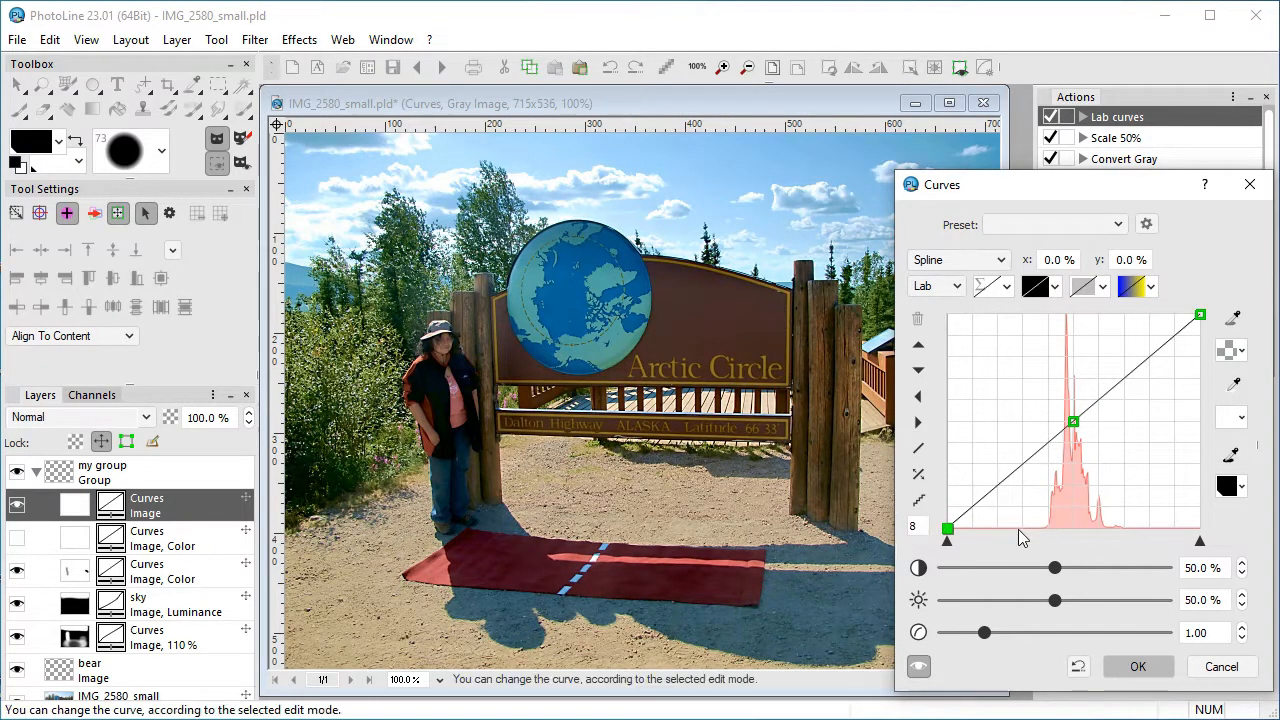
# In the b channel, move the curve's lower endpoint inward along the baseline and return it to x 0%, y 0%.
pyautogui.click(1083, 287)
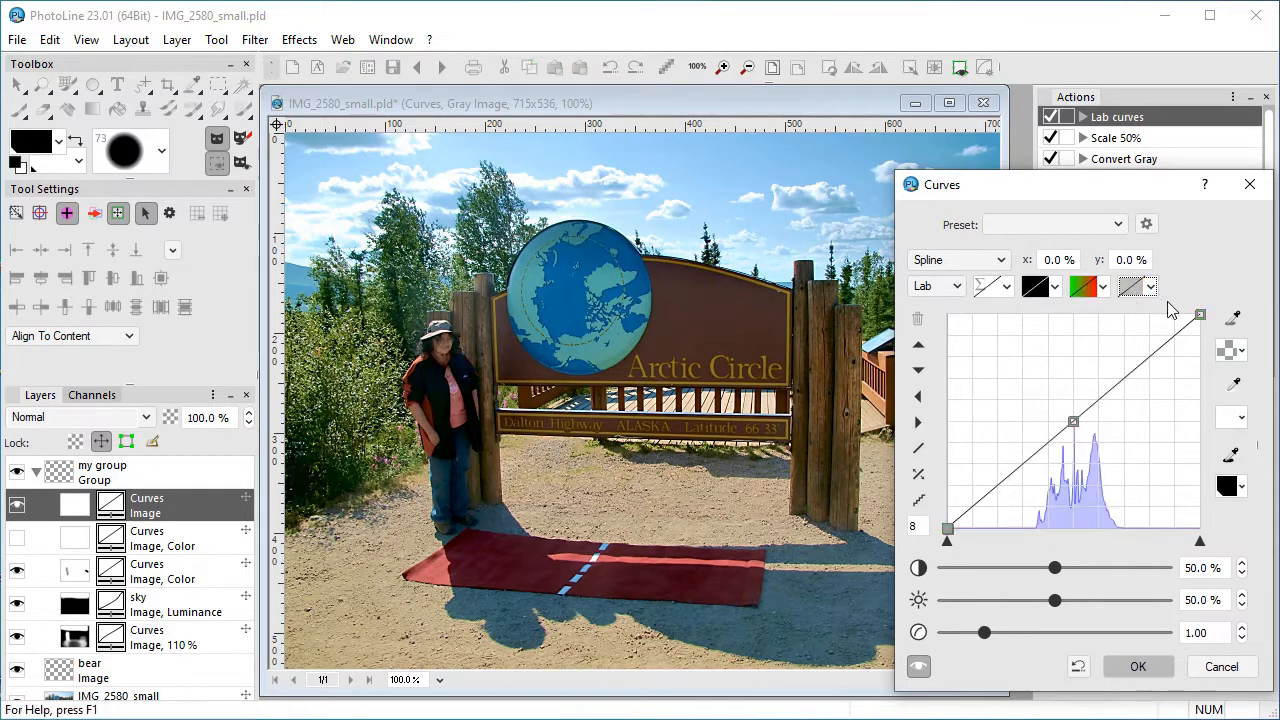
pyautogui.moveTo(1200, 315); pyautogui.dragTo(1148, 290)
pyautogui.click(1150, 290)
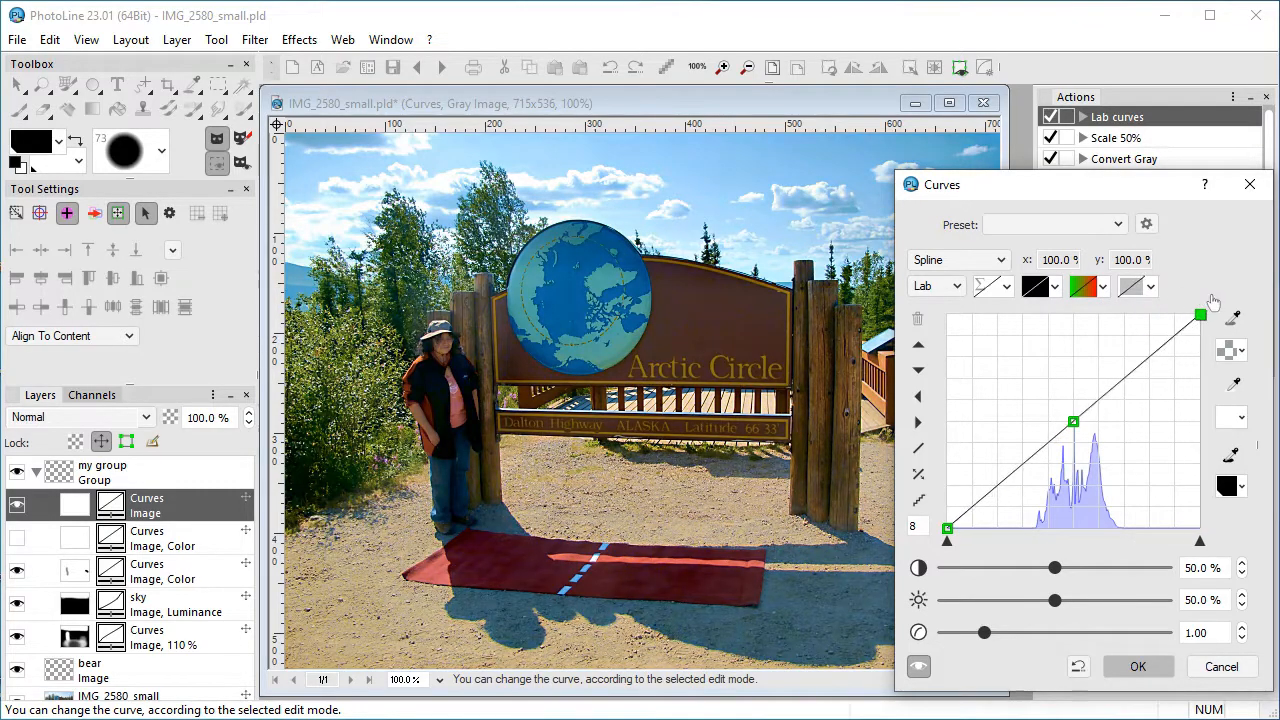
pyautogui.moveTo(947, 529)
pyautogui.mouseDown()
pyautogui.moveTo(1045, 530)
pyautogui.moveTo(946, 530)
pyautogui.mouseUp()
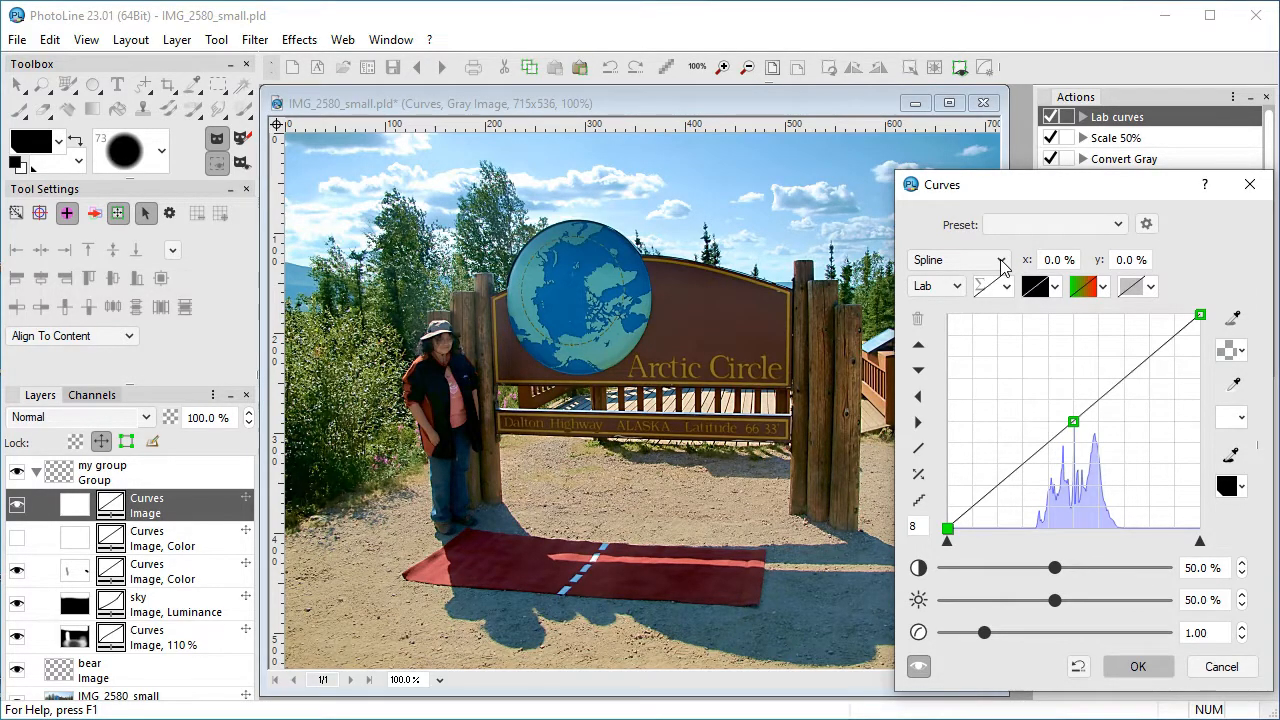
pyautogui.moveTo(947, 535); pyautogui.dragTo(1024, 540)
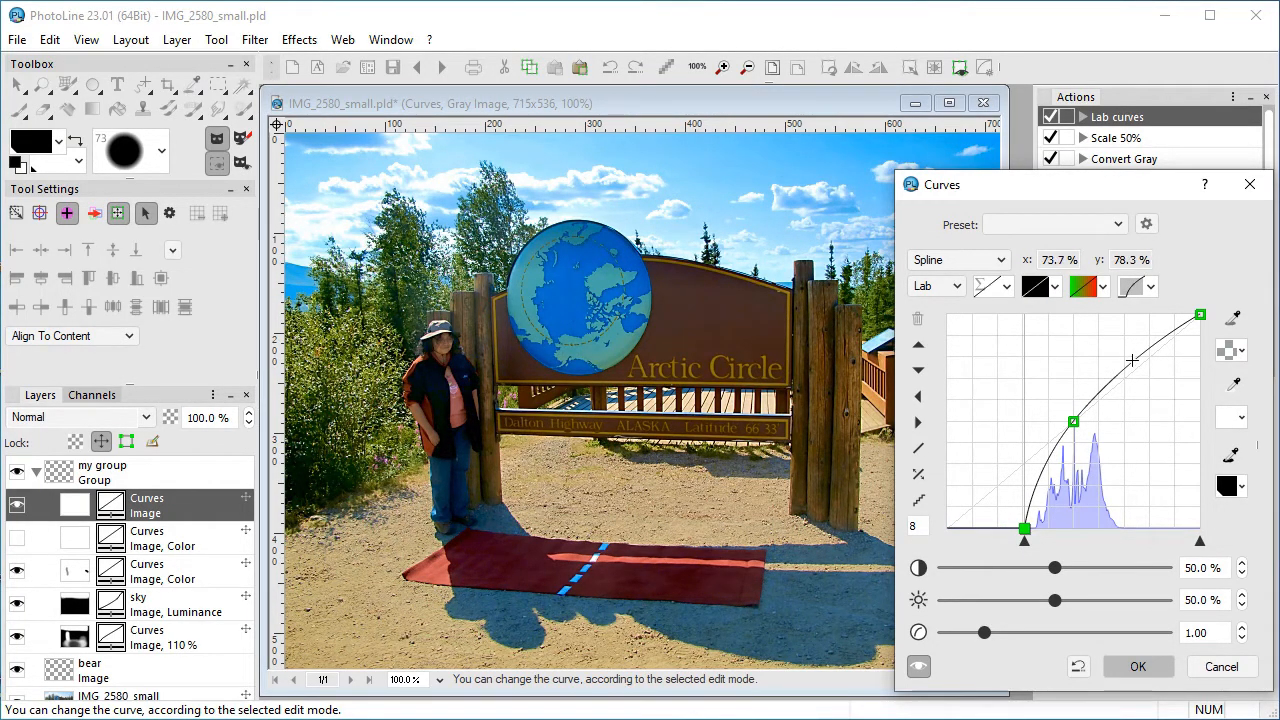
pyautogui.moveTo(1025, 537); pyautogui.dragTo(943, 543)
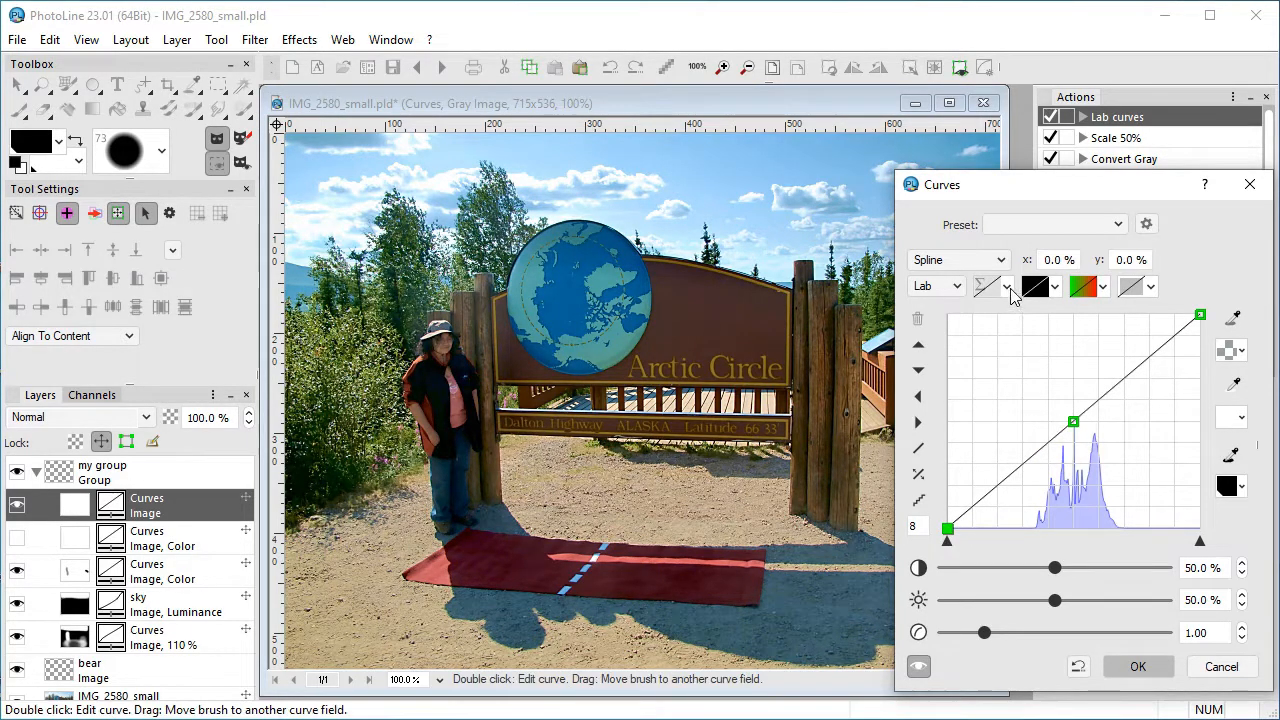
# Change the curve type from Spline to Line for both the b and a channels.
pyautogui.click(1002, 262)
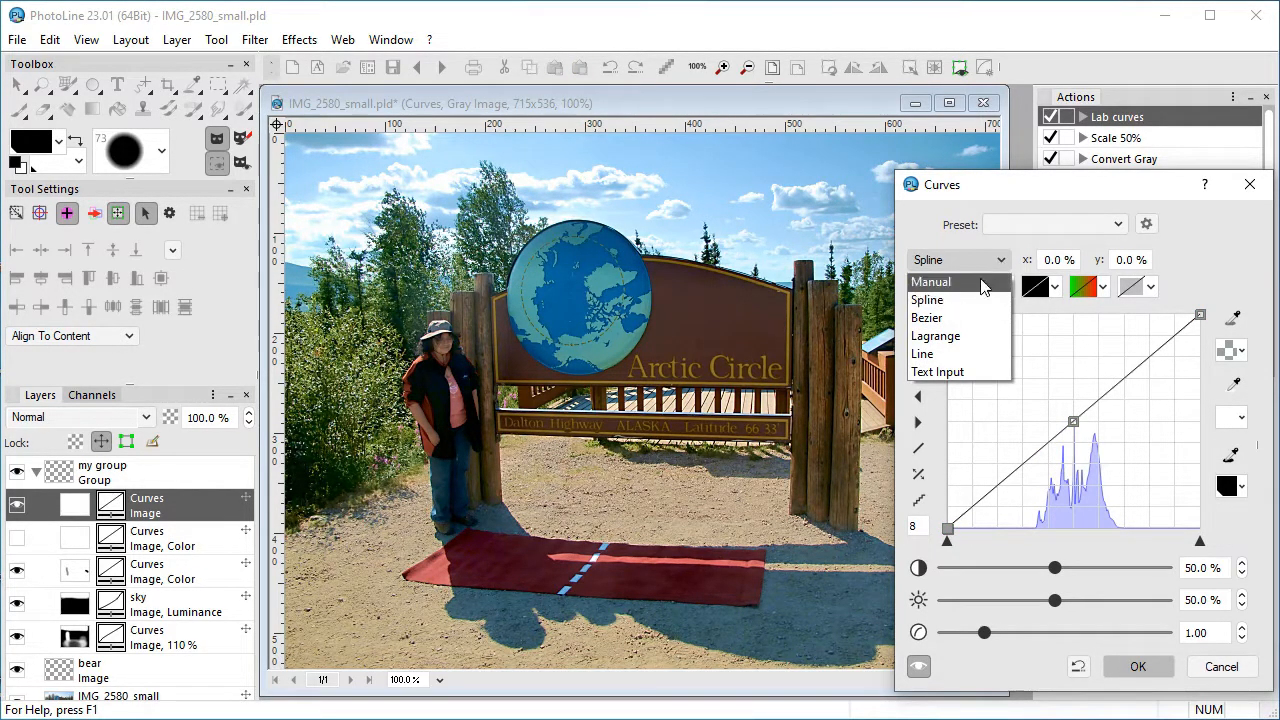
pyautogui.click(950, 356)
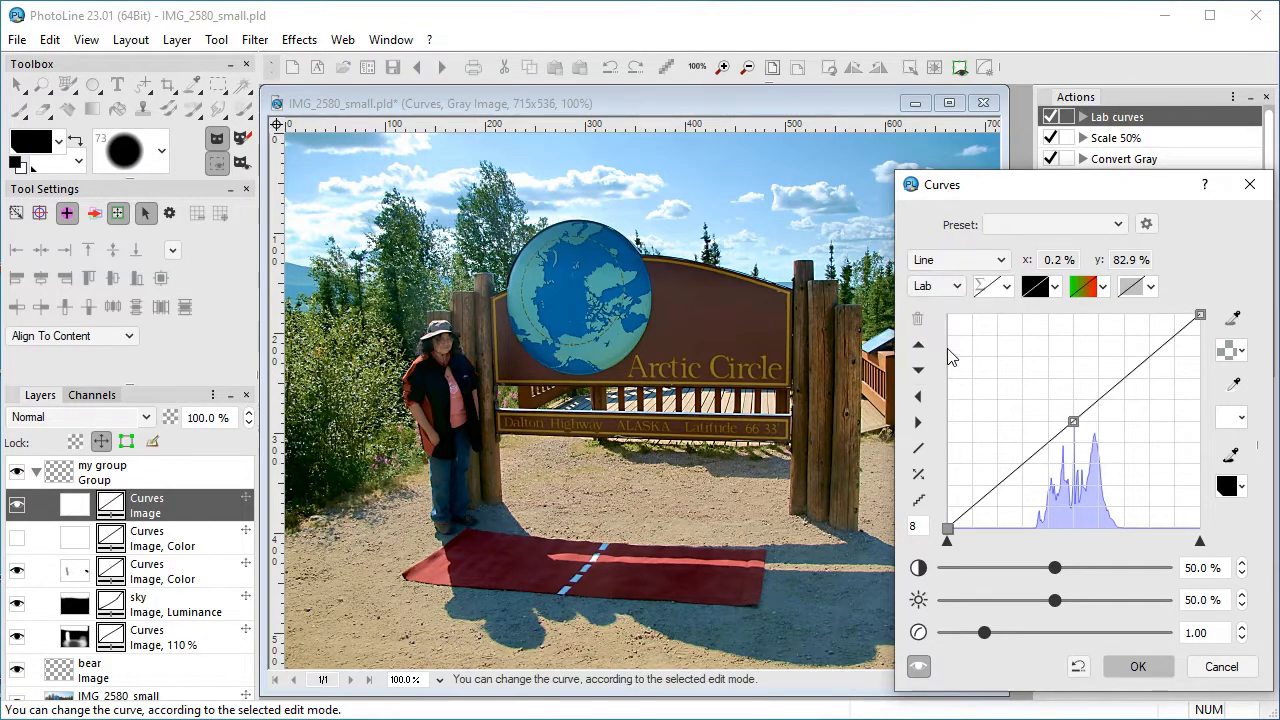
pyautogui.click(1083, 287)
pyautogui.click(1000, 261)
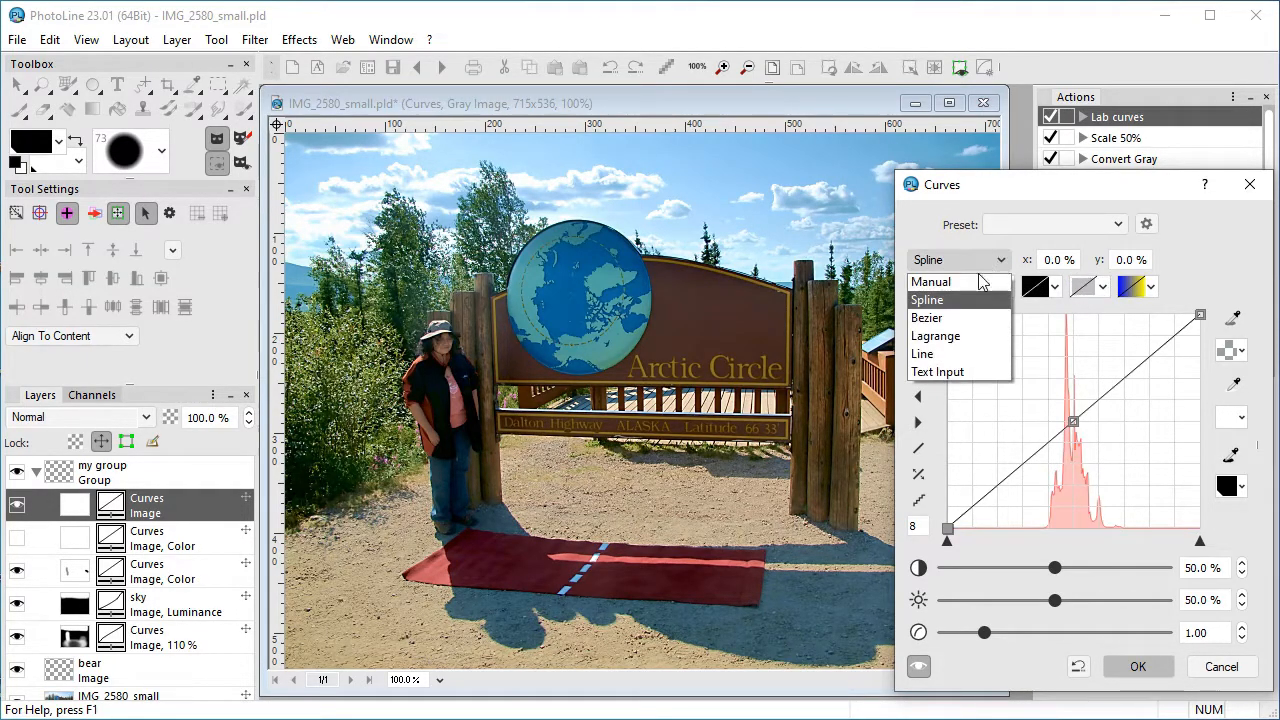
pyautogui.click(938, 352)
# Try an extra point on the upper half of the a channel's curve and delete it.
pyautogui.moveTo(946, 528)
pyautogui.mouseDown()
pyautogui.moveTo(999, 532)
pyautogui.moveTo(948, 541)
pyautogui.mouseUp()
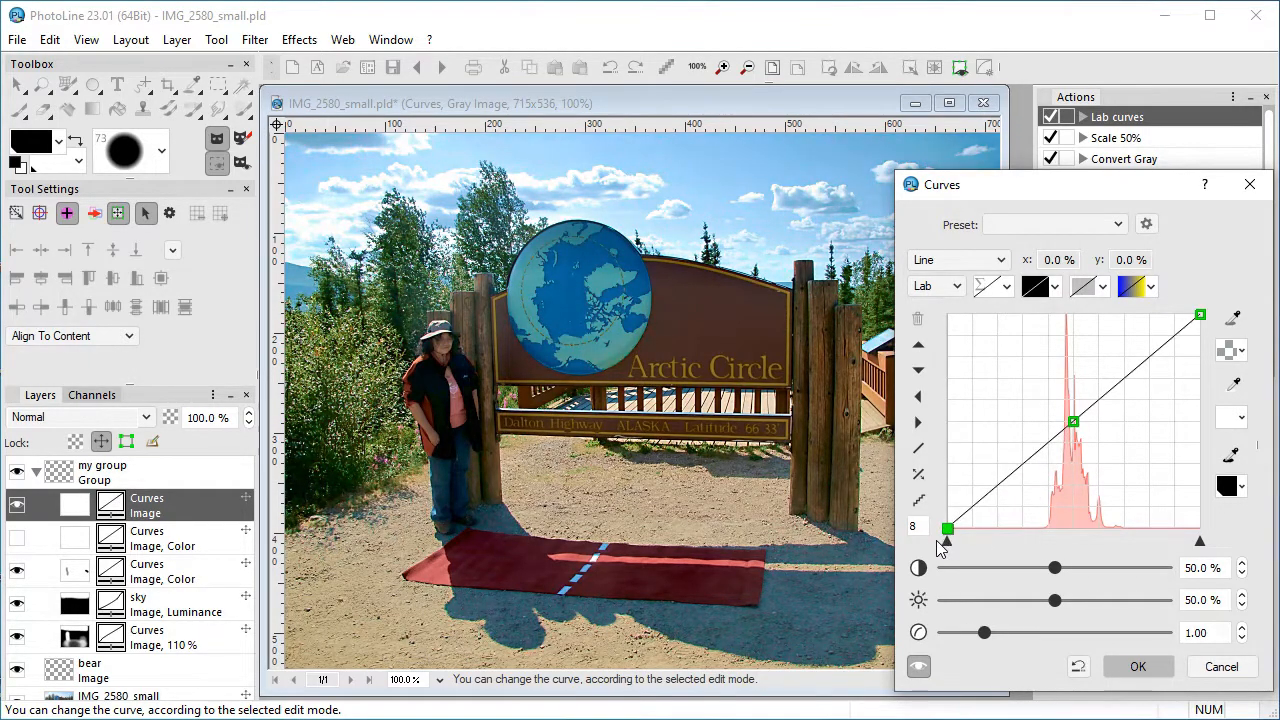
pyautogui.moveTo(1152, 349)
pyautogui.mouseDown()
pyautogui.moveTo(1172, 389)
pyautogui.moveTo(1130, 362)
pyautogui.moveTo(1152, 363)
pyautogui.mouseUp()
pyautogui.click(918, 319)
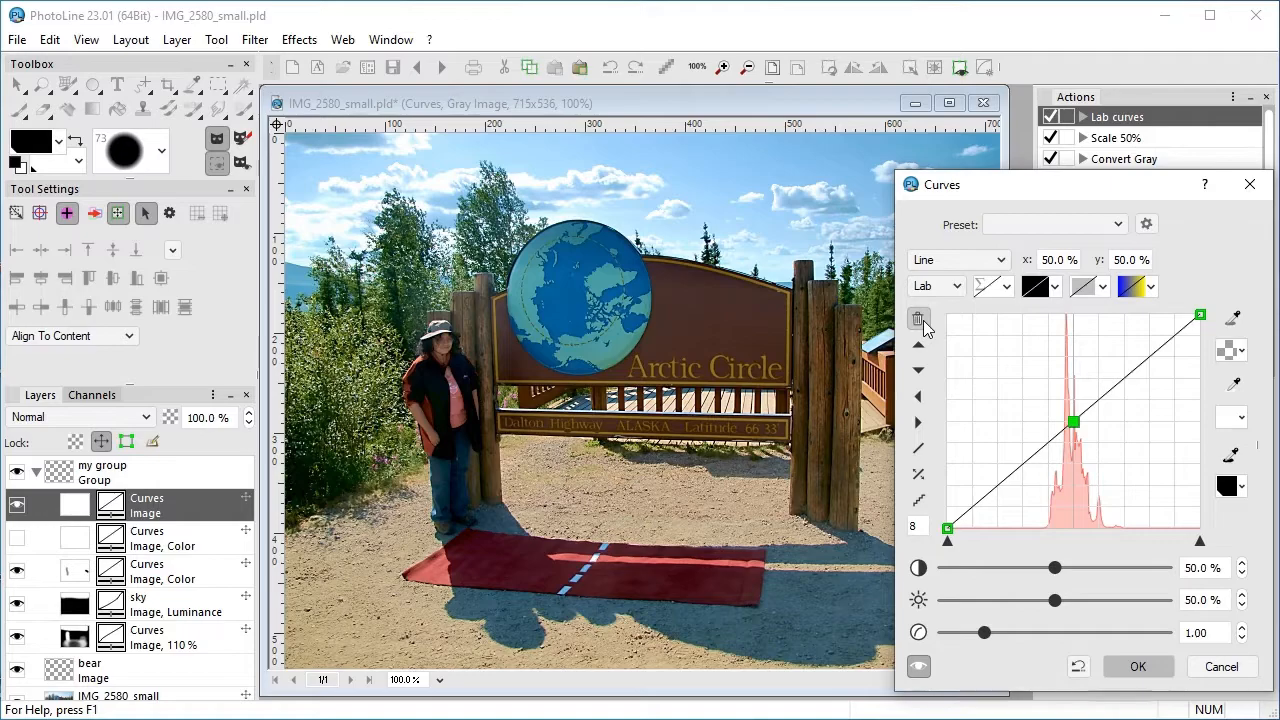
# Flatten the b curve by moving both endpoints to y 50%, and restore them to y 0% and 100%.
pyautogui.click(1131, 287)
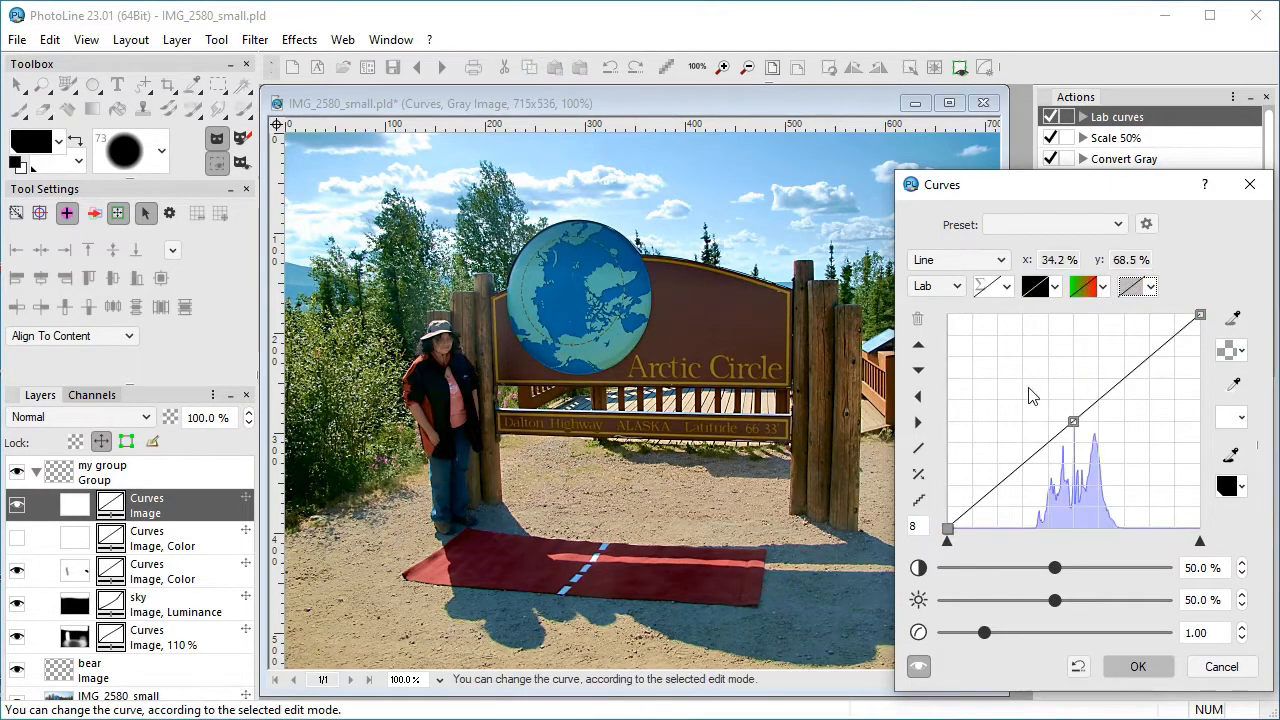
pyautogui.moveTo(948, 530); pyautogui.dragTo(948, 421)
pyautogui.moveTo(1201, 318); pyautogui.dragTo(1200, 421)
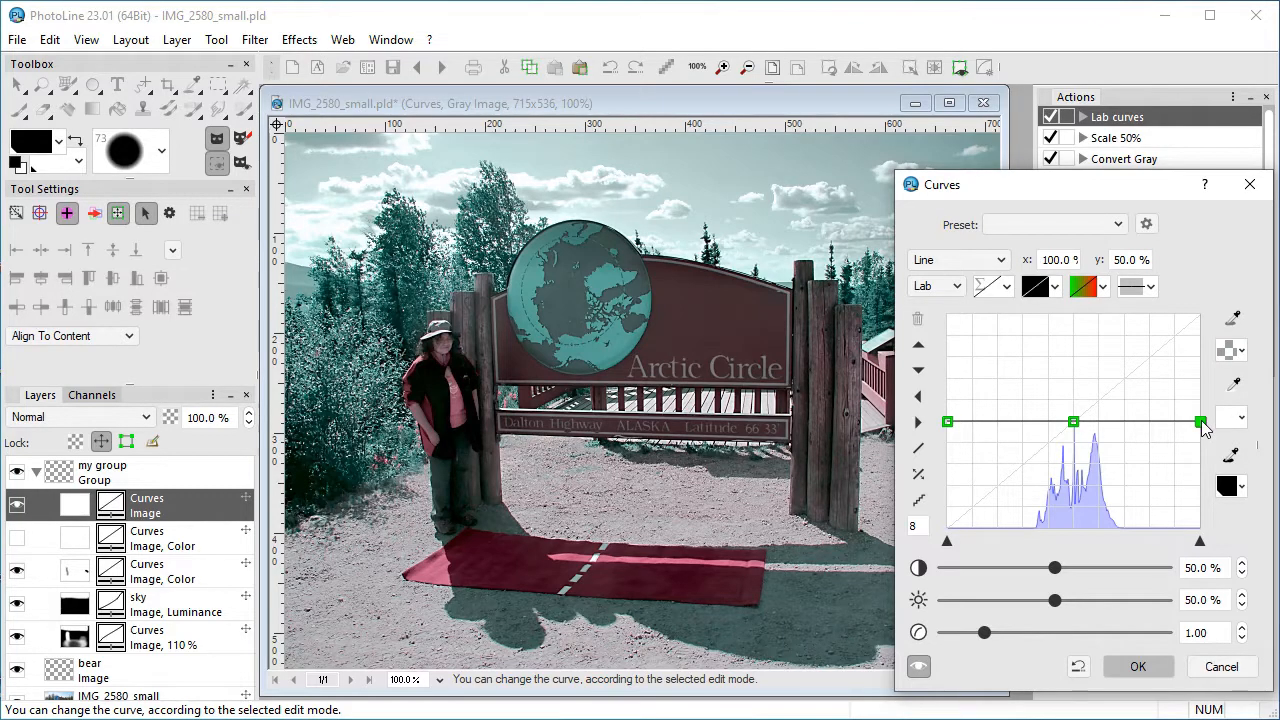
pyautogui.moveTo(1201, 421); pyautogui.dragTo(1200, 316)
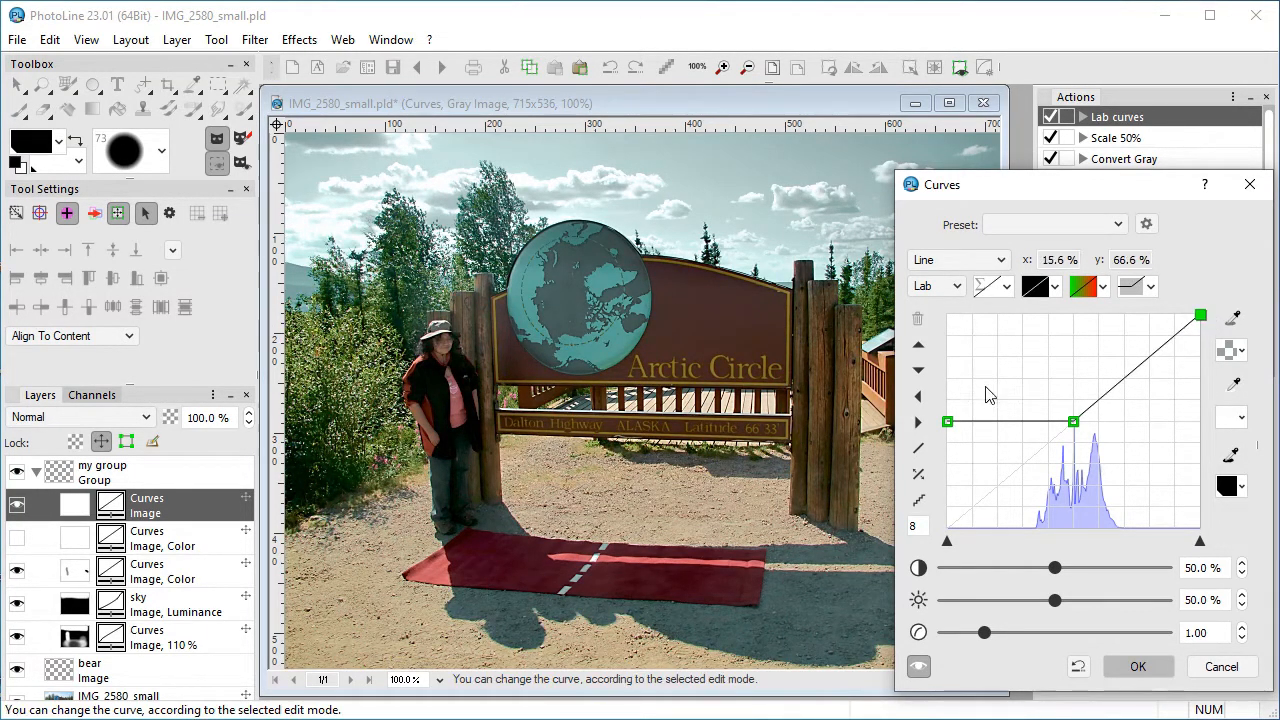
pyautogui.moveTo(950, 425); pyautogui.dragTo(947, 528)
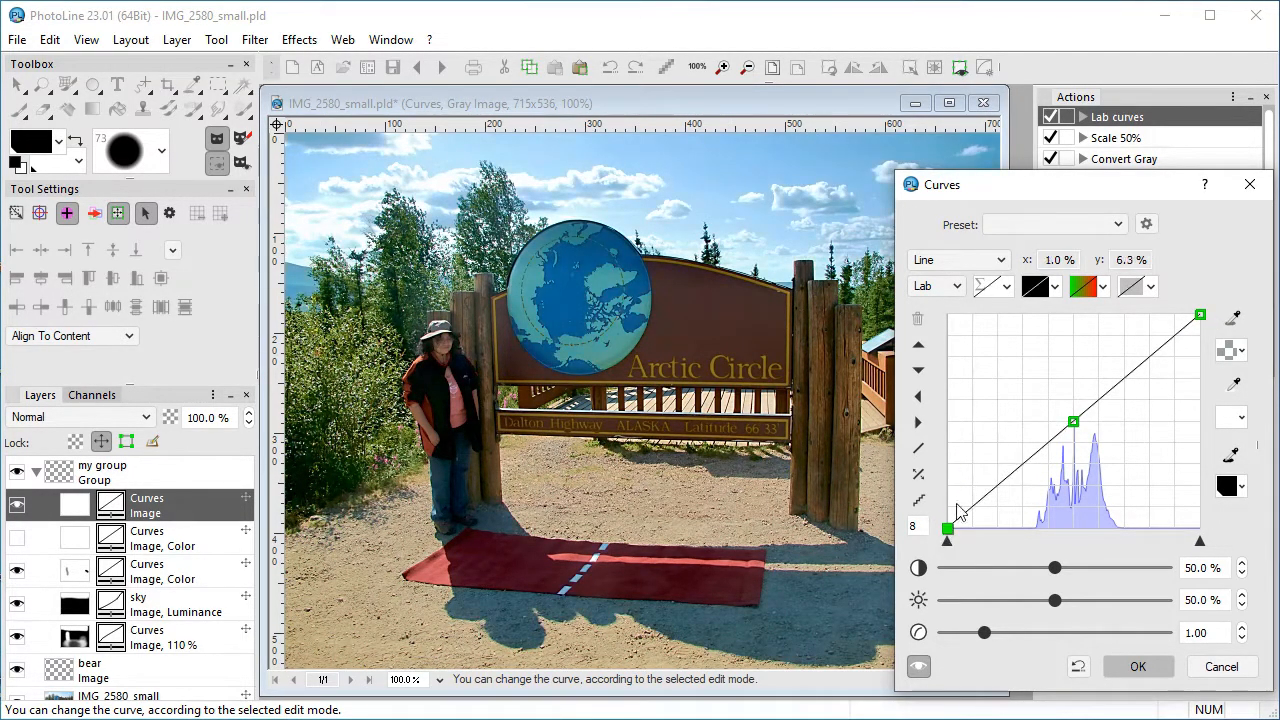
# Flatten the a and b curves into horizontal lines by moving both endpoints of each to y 50%.
pyautogui.click(1131, 287)
pyautogui.moveTo(1200, 316); pyautogui.dragTo(1200, 421)
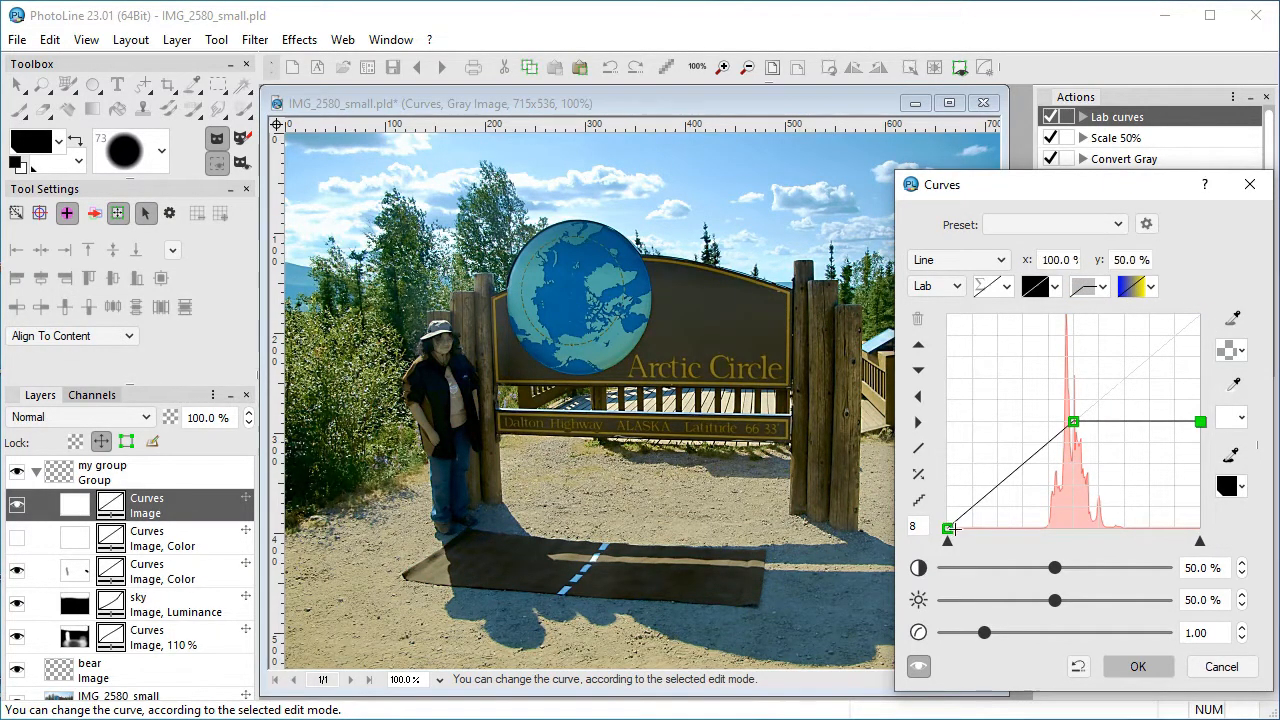
pyautogui.moveTo(947, 528); pyautogui.dragTo(947, 421)
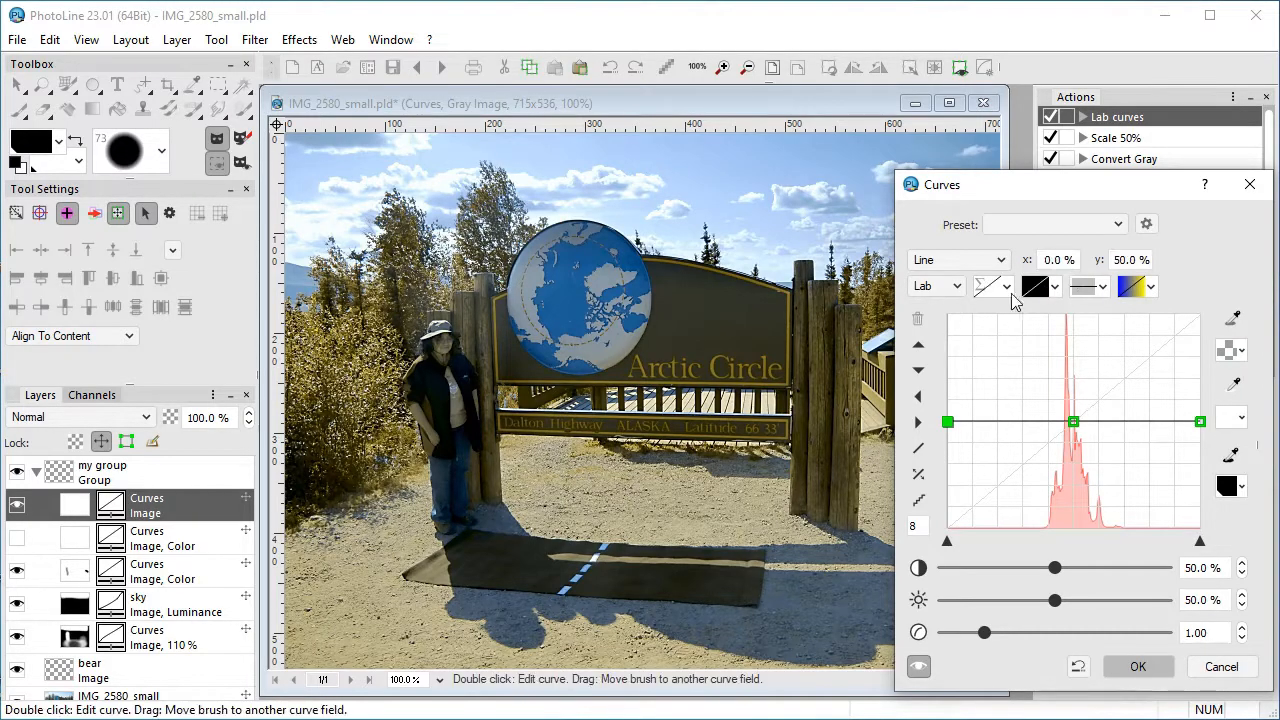
pyautogui.click(1130, 290)
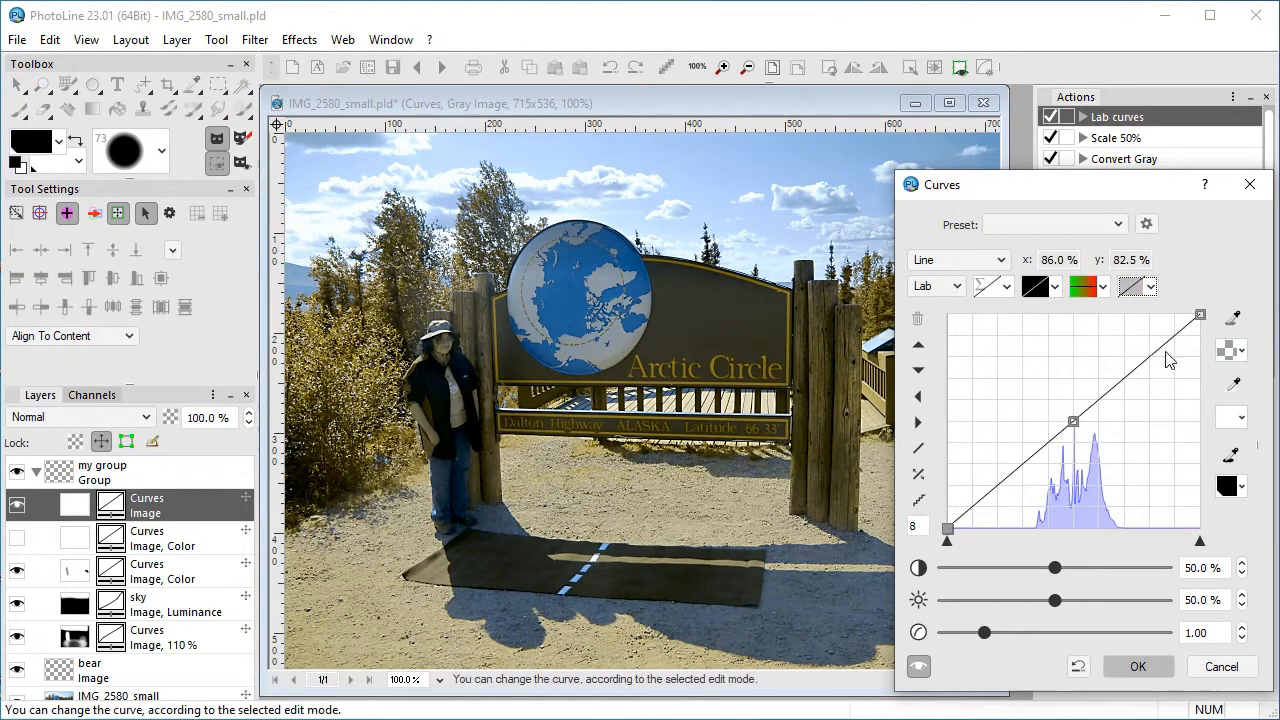
pyautogui.moveTo(1201, 316); pyautogui.dragTo(1199, 419)
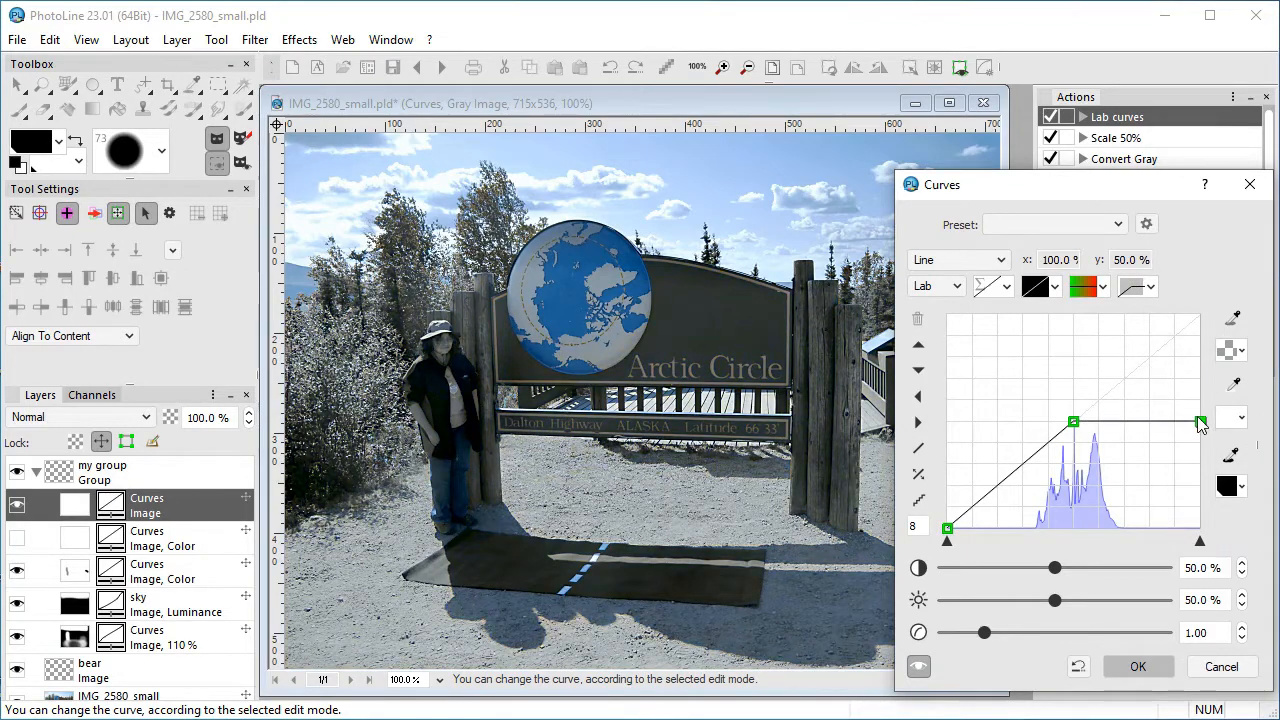
pyautogui.moveTo(948, 530); pyautogui.dragTo(948, 421)
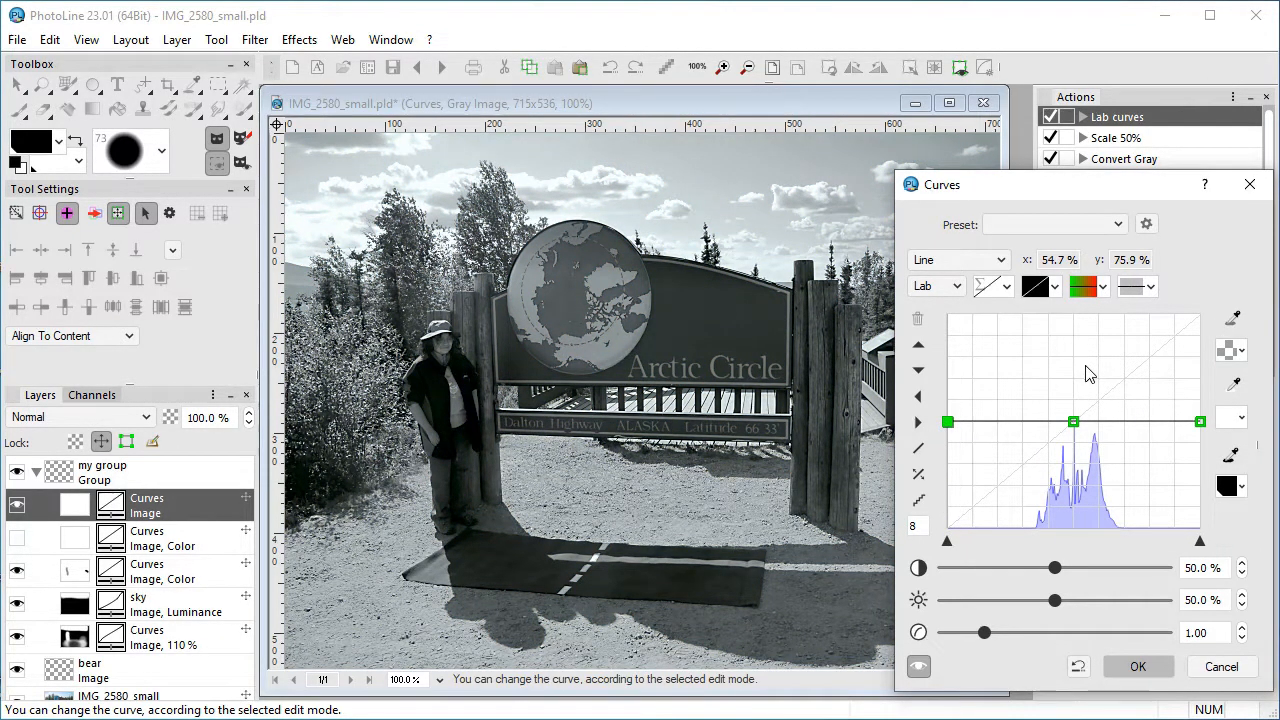
# Flatten the L channel's curve by moving both of its endpoints to y 50%.
pyautogui.click(1037, 286)
pyautogui.moveTo(948, 524); pyautogui.dragTo(935, 428)
pyautogui.moveTo(1200, 315); pyautogui.dragTo(1199, 420)
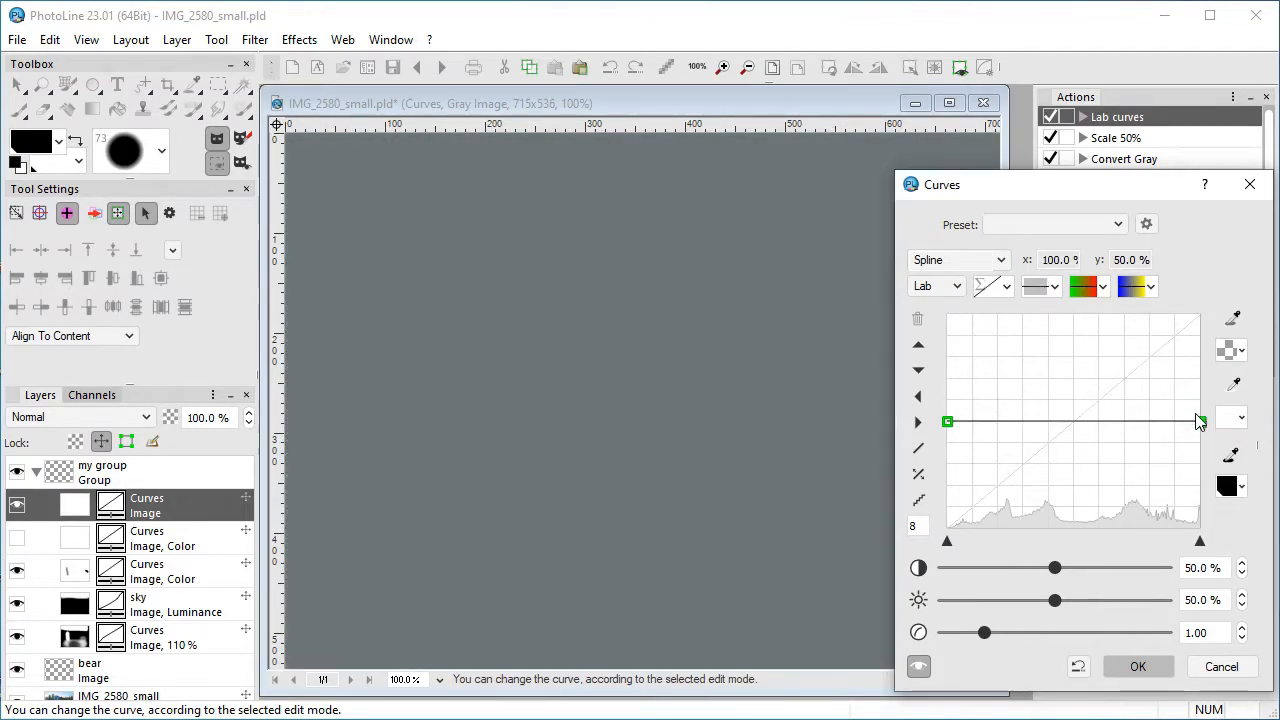
# Restore the a channel's diagonal by returning its lower endpoint to y 0% and its upper endpoint to y 100%.
pyautogui.click(1087, 288)
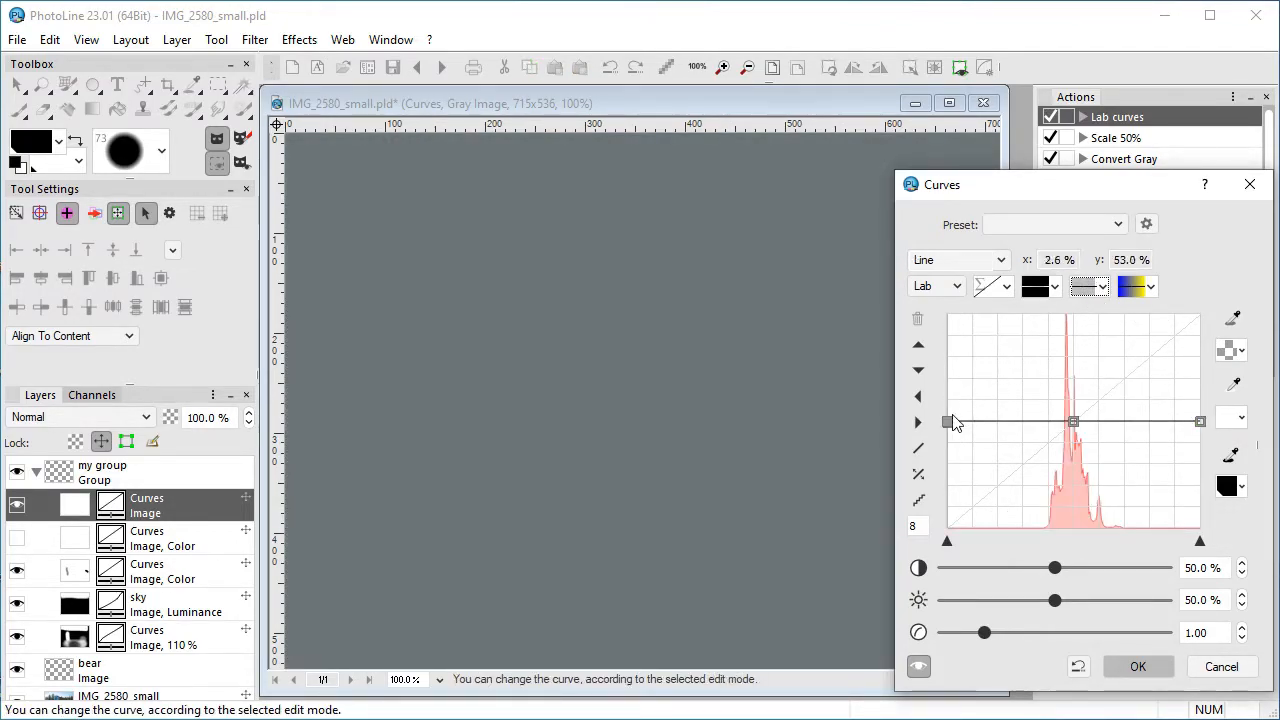
pyautogui.moveTo(948, 421); pyautogui.dragTo(948, 528)
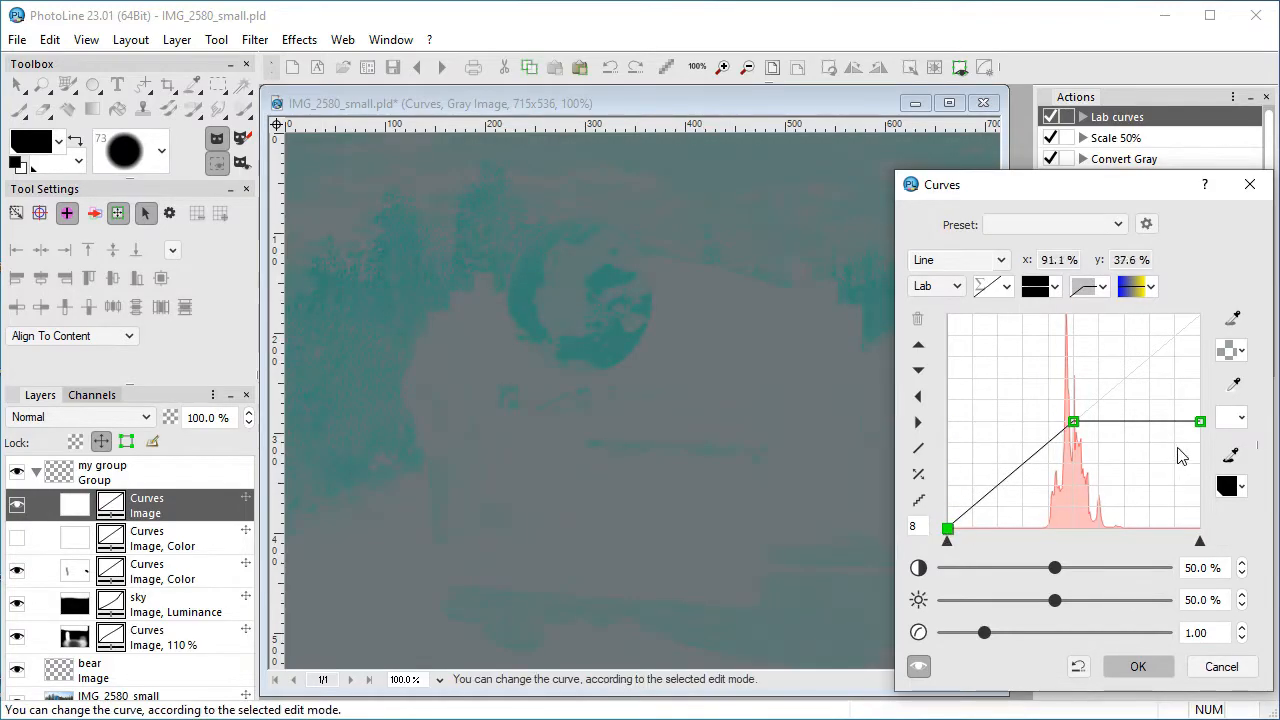
pyautogui.moveTo(1200, 421); pyautogui.dragTo(1200, 315)
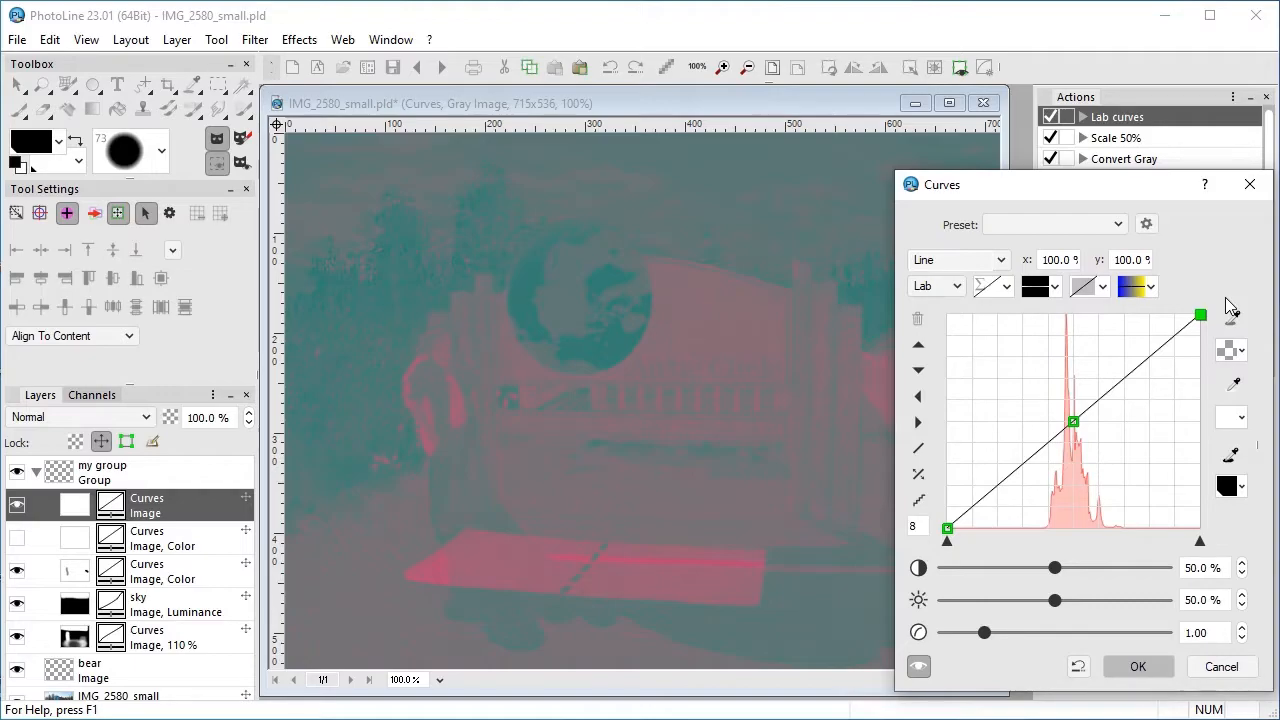
# Flatten the a curve with both endpoints at y 50%, and restore the b curve's endpoints to y 0% and 100%.
pyautogui.moveTo(1200, 315); pyautogui.dragTo(1180, 417)
pyautogui.moveTo(947, 528); pyautogui.dragTo(951, 426)
pyautogui.click(1132, 287)
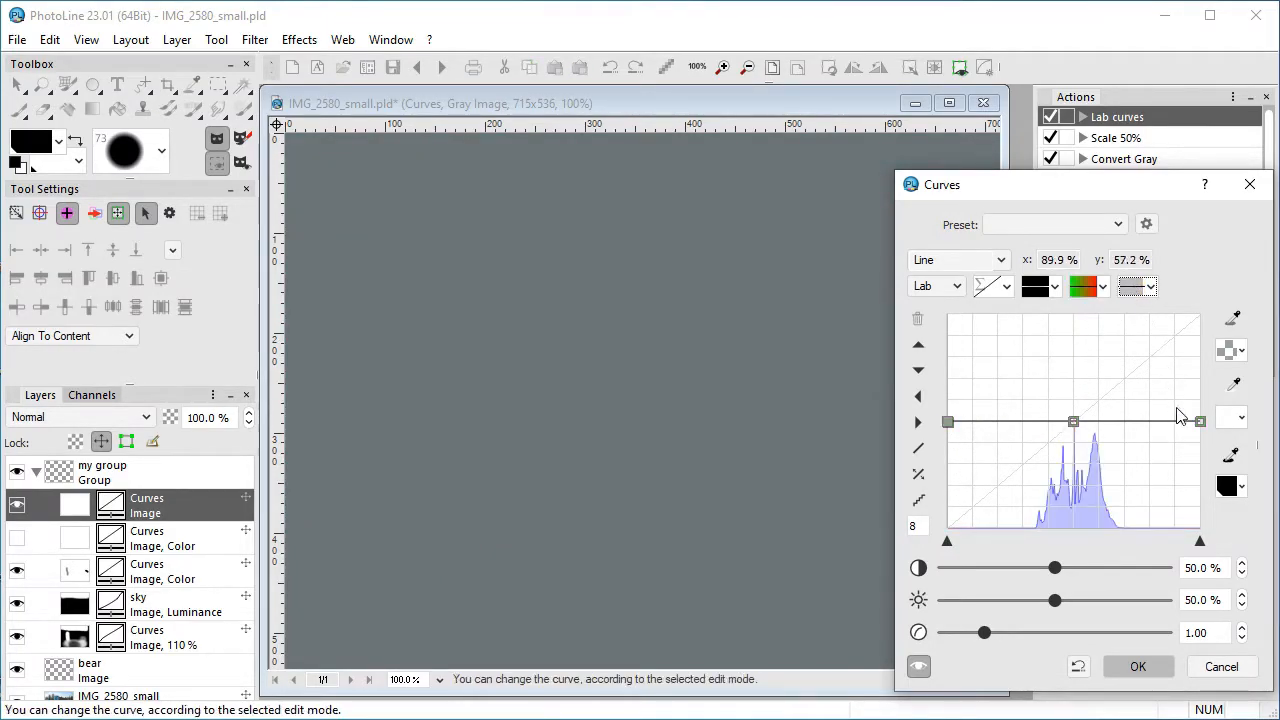
pyautogui.moveTo(1200, 422); pyautogui.dragTo(1200, 316)
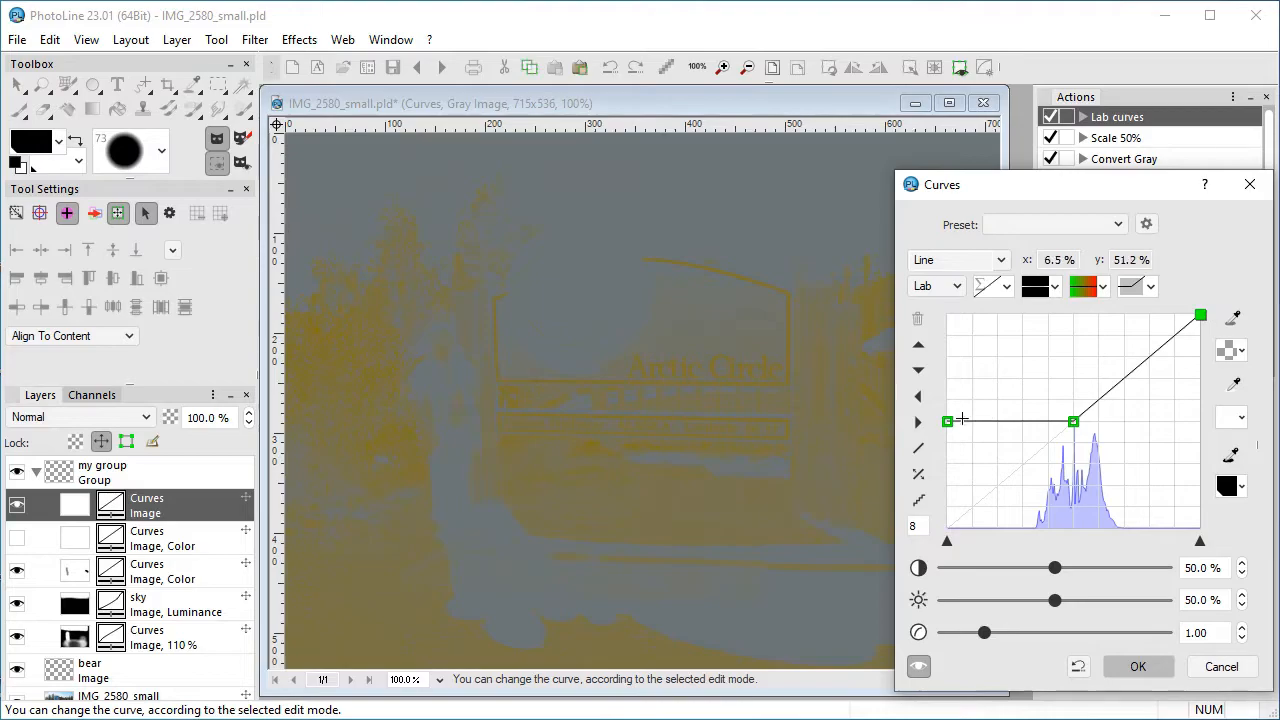
pyautogui.moveTo(950, 426); pyautogui.dragTo(947, 553)
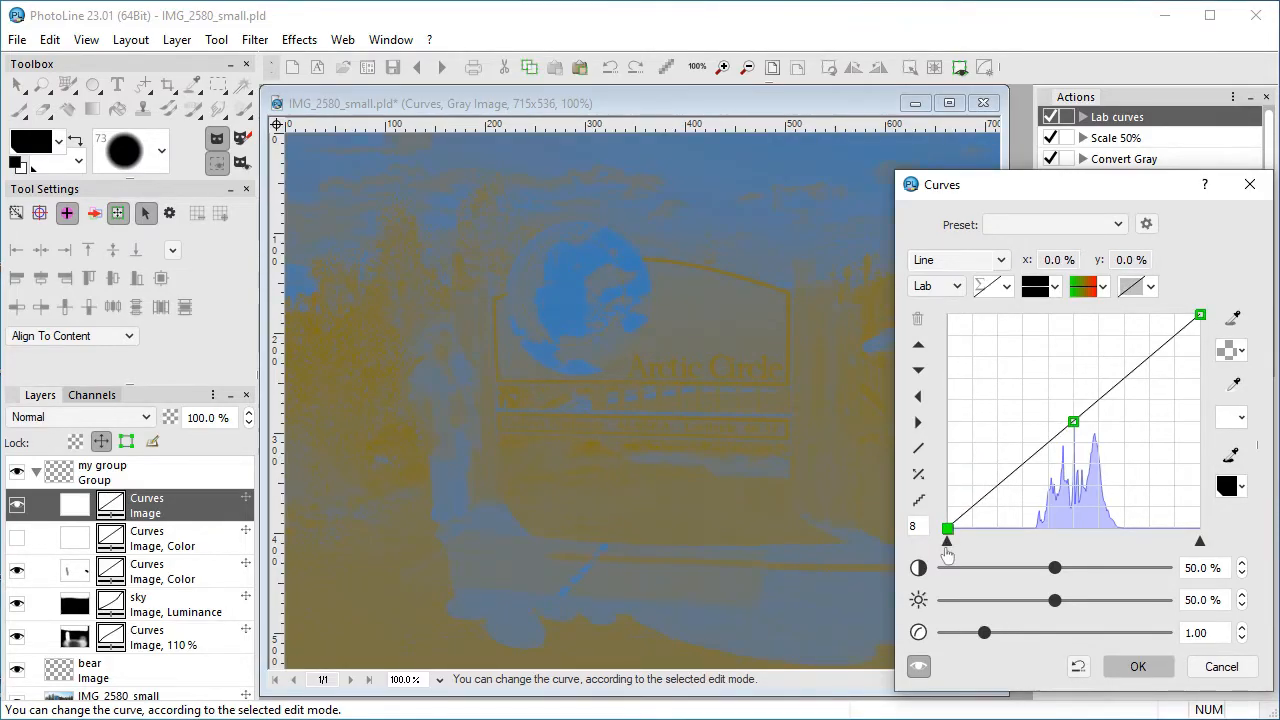
# Restore the a curve's diagonal by returning its upper endpoint to y 100% and its lower endpoint to y 0%.
pyautogui.click(1082, 287)
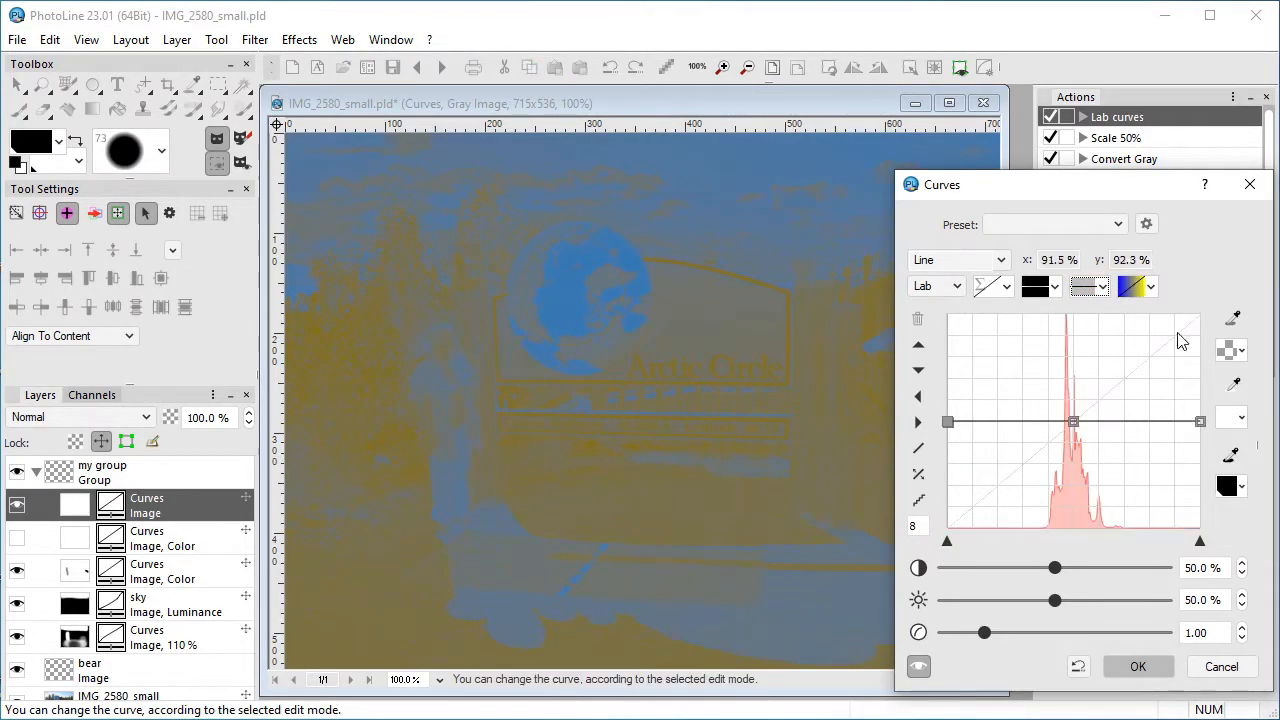
pyautogui.moveTo(1200, 422); pyautogui.dragTo(1200, 316)
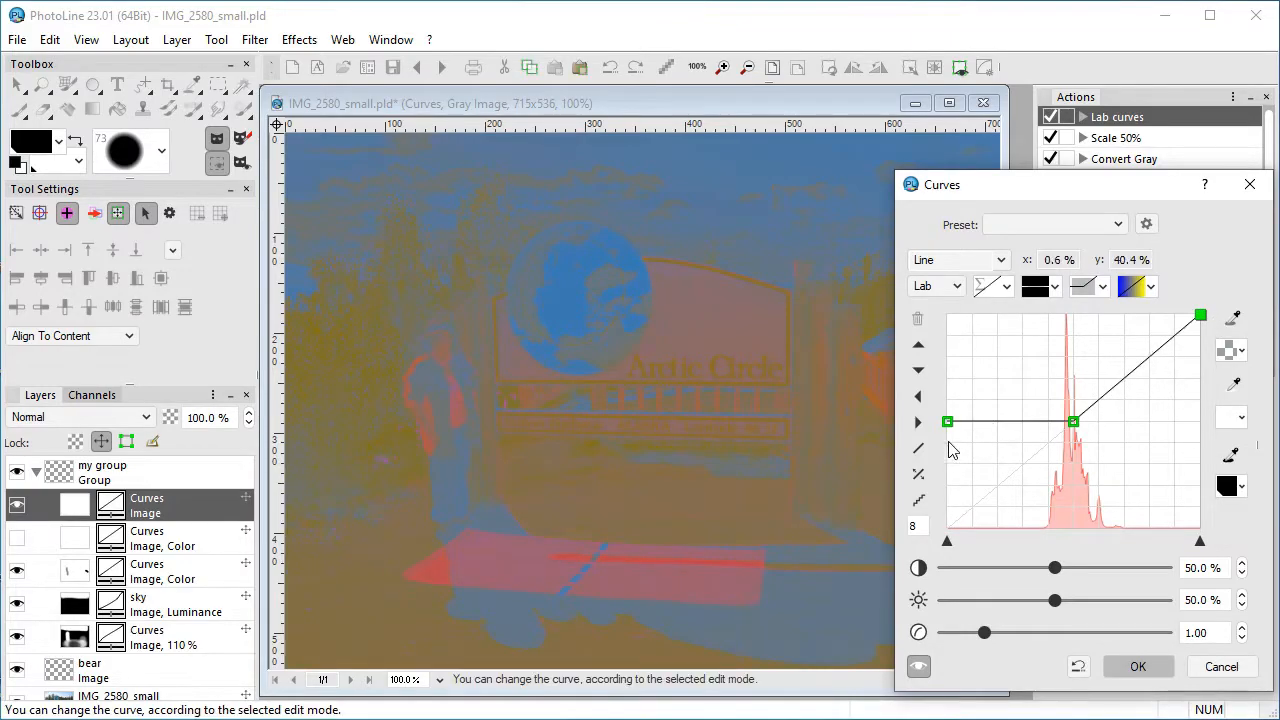
pyautogui.moveTo(948, 423); pyautogui.dragTo(926, 548)
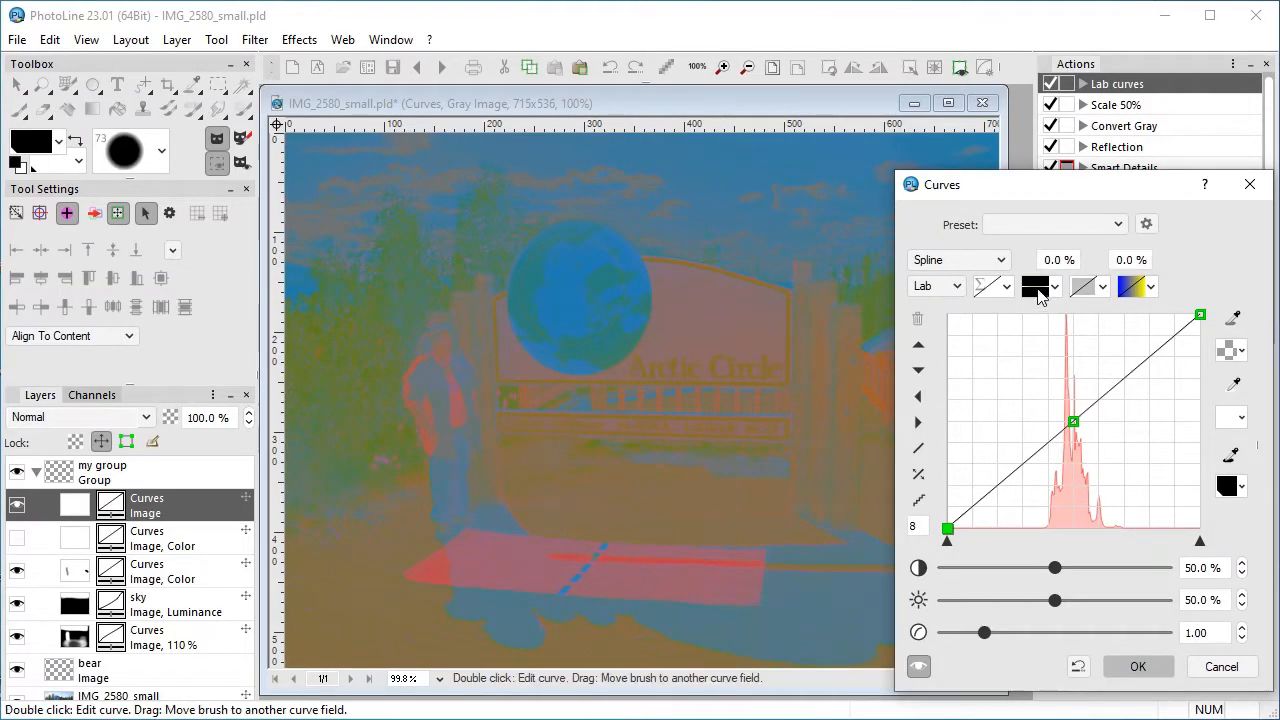
# Restore the L curve's lower endpoint to y 0% and its upper endpoint to y 100%, and apply the curves.
pyautogui.click(1040, 288)
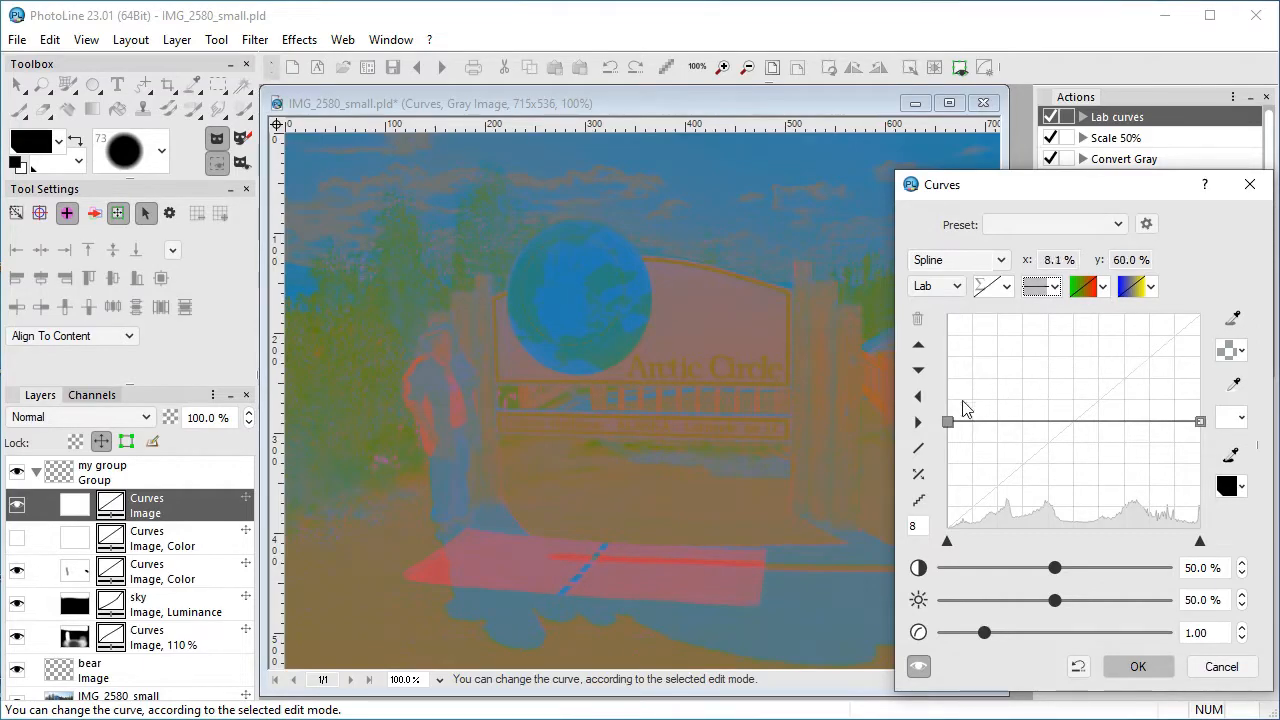
pyautogui.moveTo(949, 423); pyautogui.dragTo(946, 530)
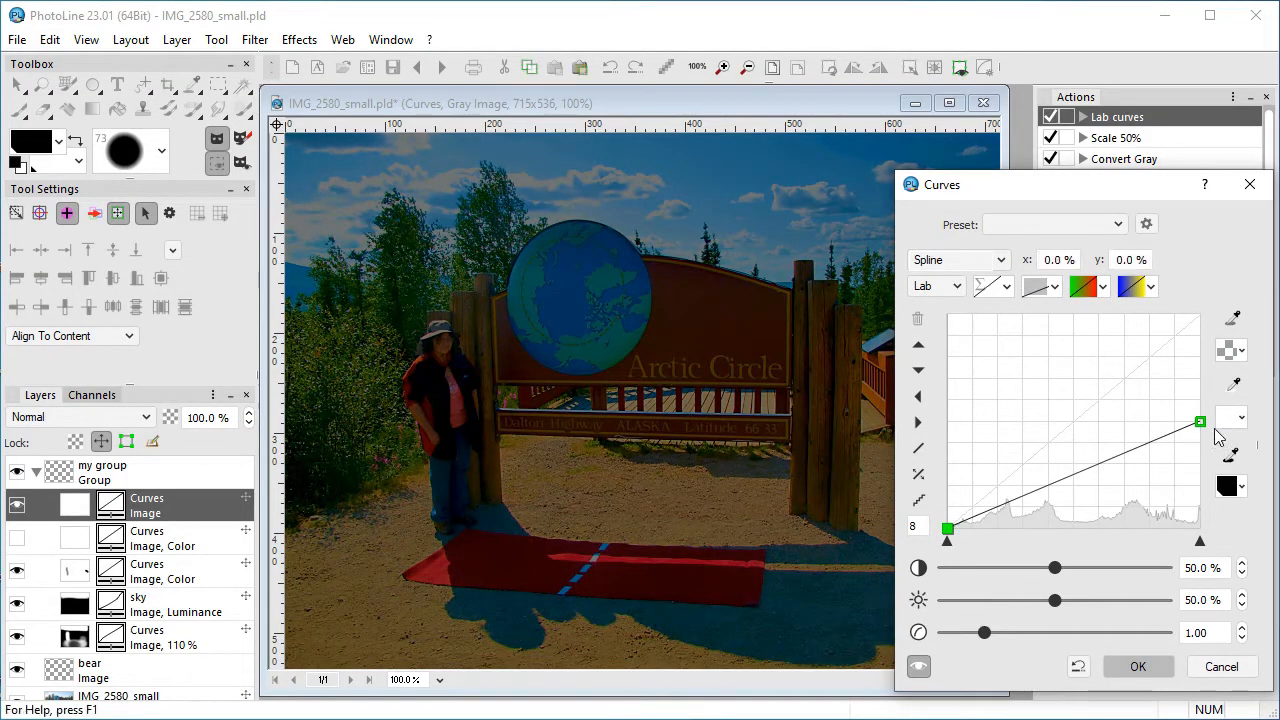
pyautogui.moveTo(1204, 424); pyautogui.dragTo(1204, 314)
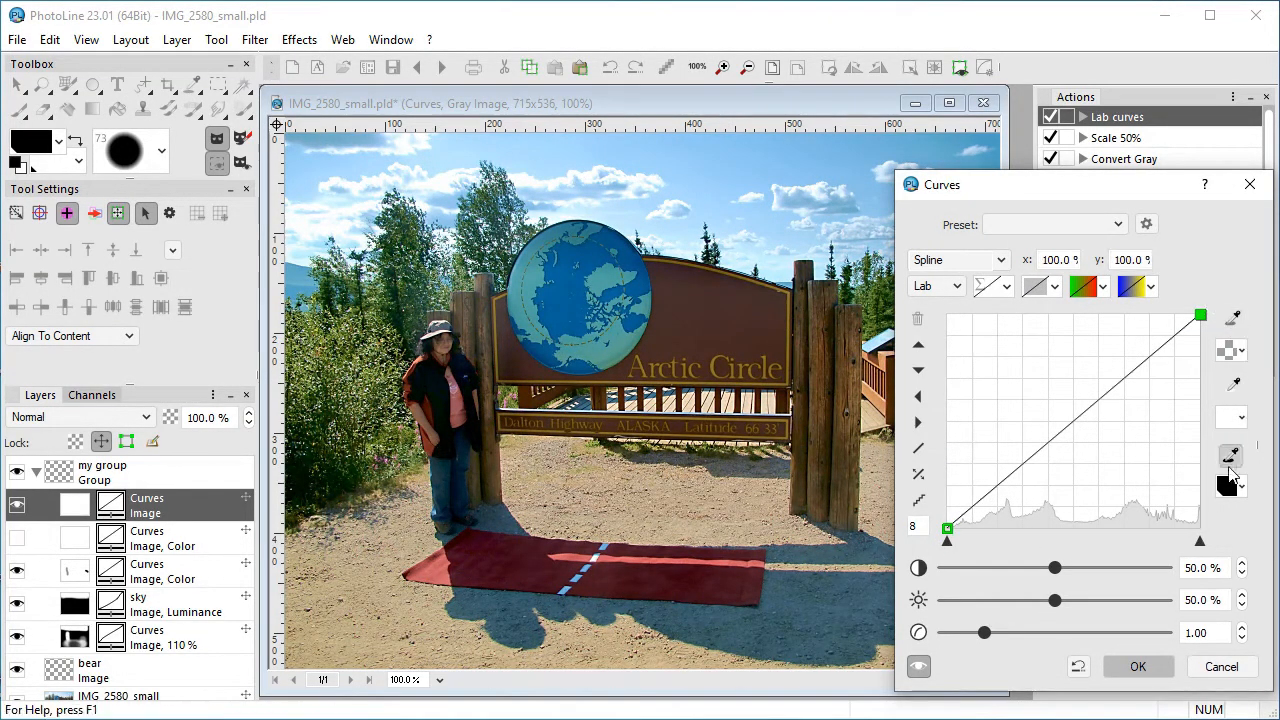
pyautogui.click(1155, 665)
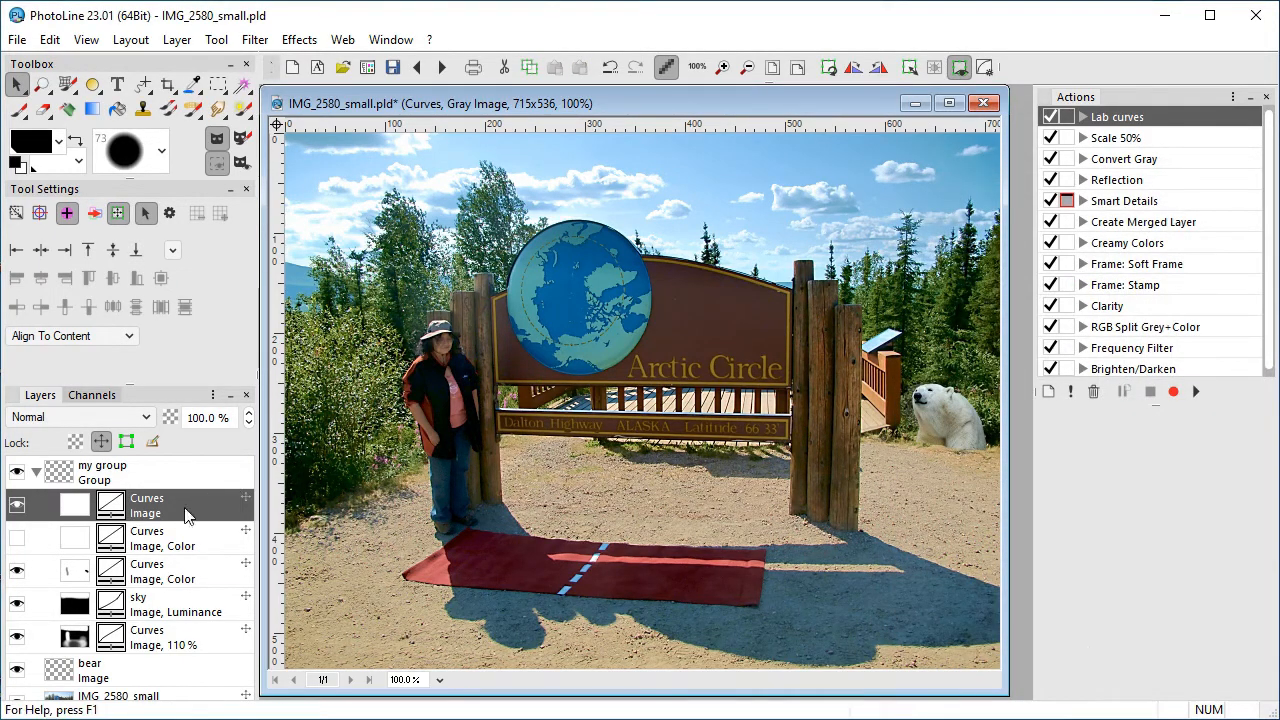
# Reopen the selected Curves layer and steepen the a curve by moving its endpoints inward to about x 23% and x 79%.
pyautogui.doubleClick(113, 507)
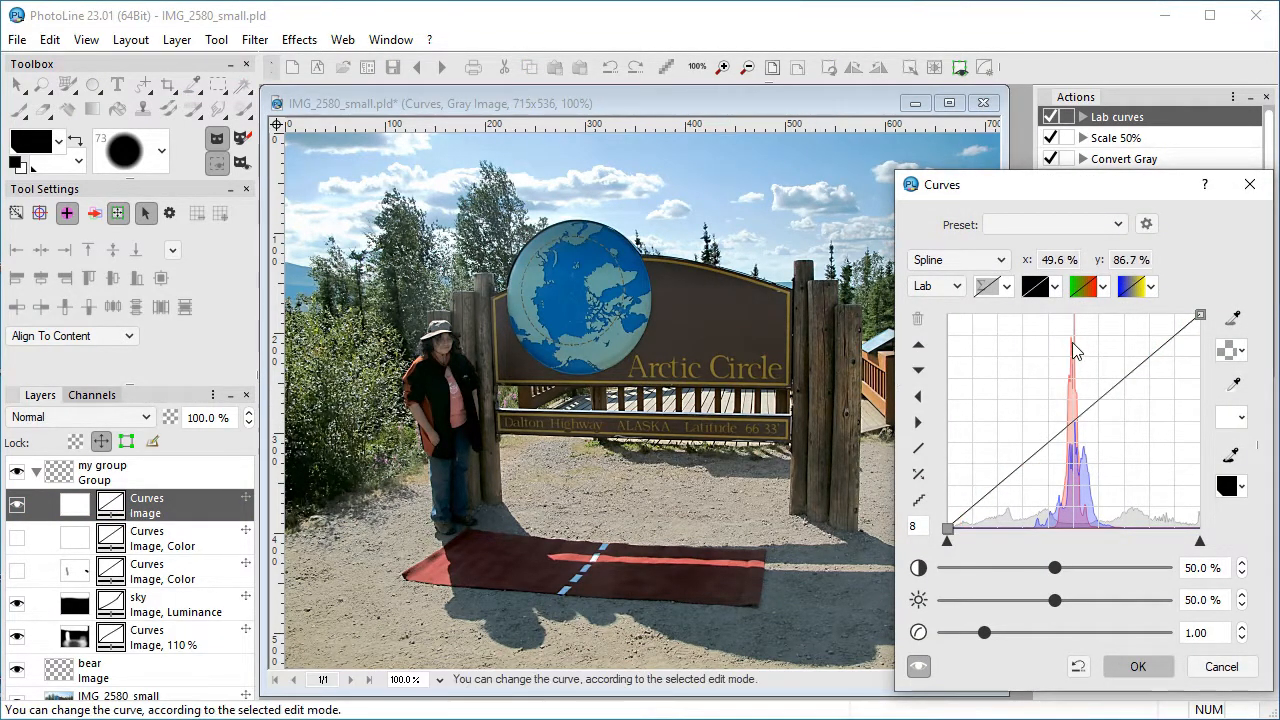
pyautogui.click(1078, 288)
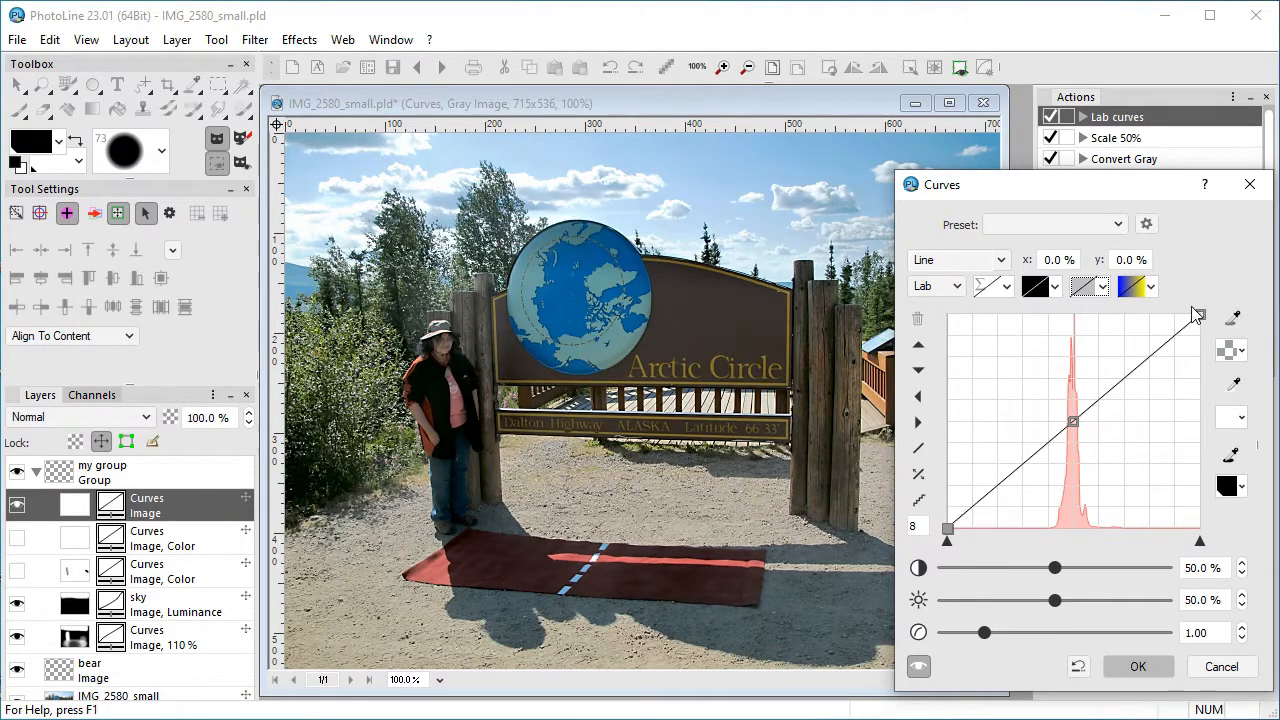
pyautogui.moveTo(1200, 315); pyautogui.dragTo(1163, 315)
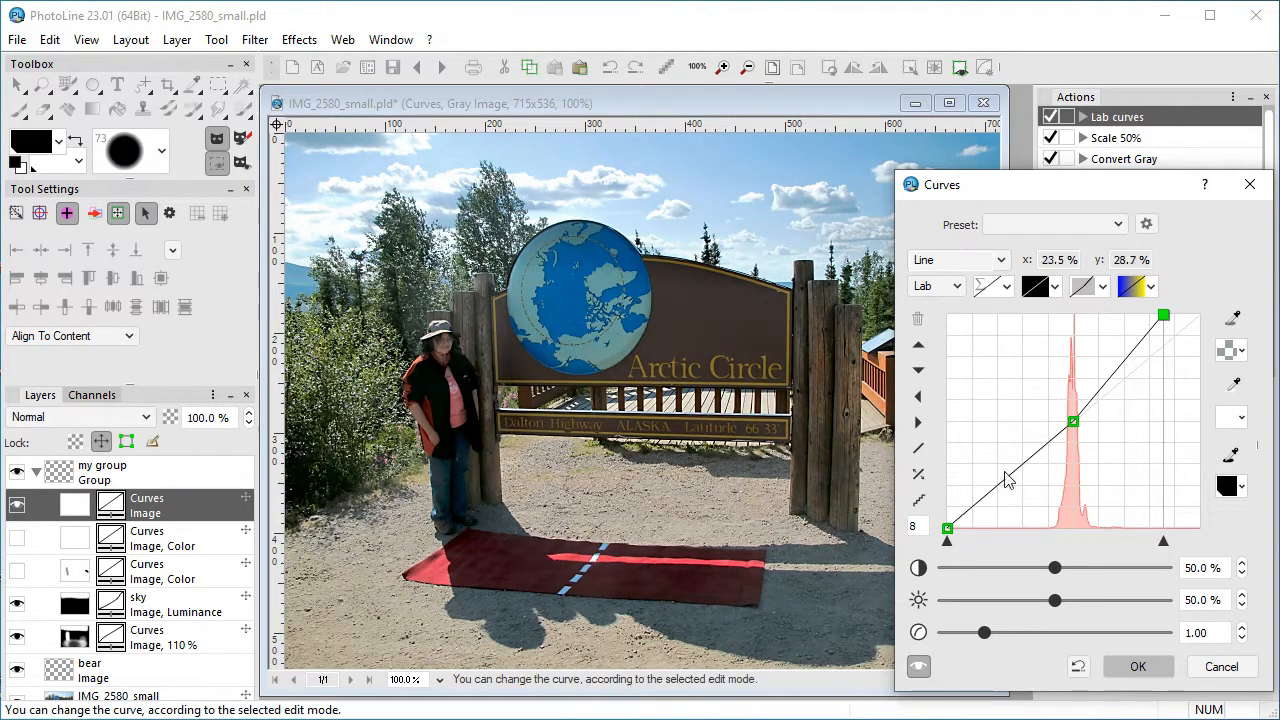
pyautogui.moveTo(956, 527); pyautogui.dragTo(1006, 528)
pyautogui.moveTo(1163, 316); pyautogui.dragTo(1146, 316)
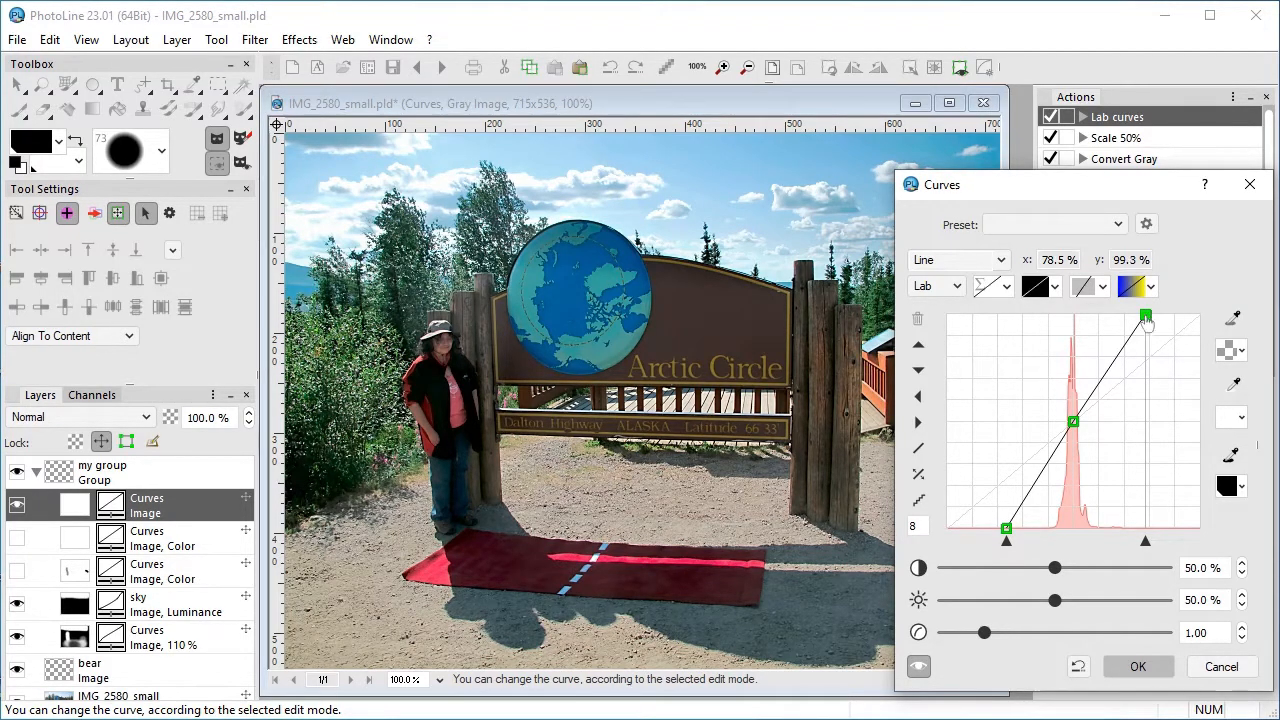
# Return the a curve's endpoints to the corners, and use the range markers to set them to x 80% and x 9.3%.
pyautogui.moveTo(1146, 317); pyautogui.dragTo(1200, 316)
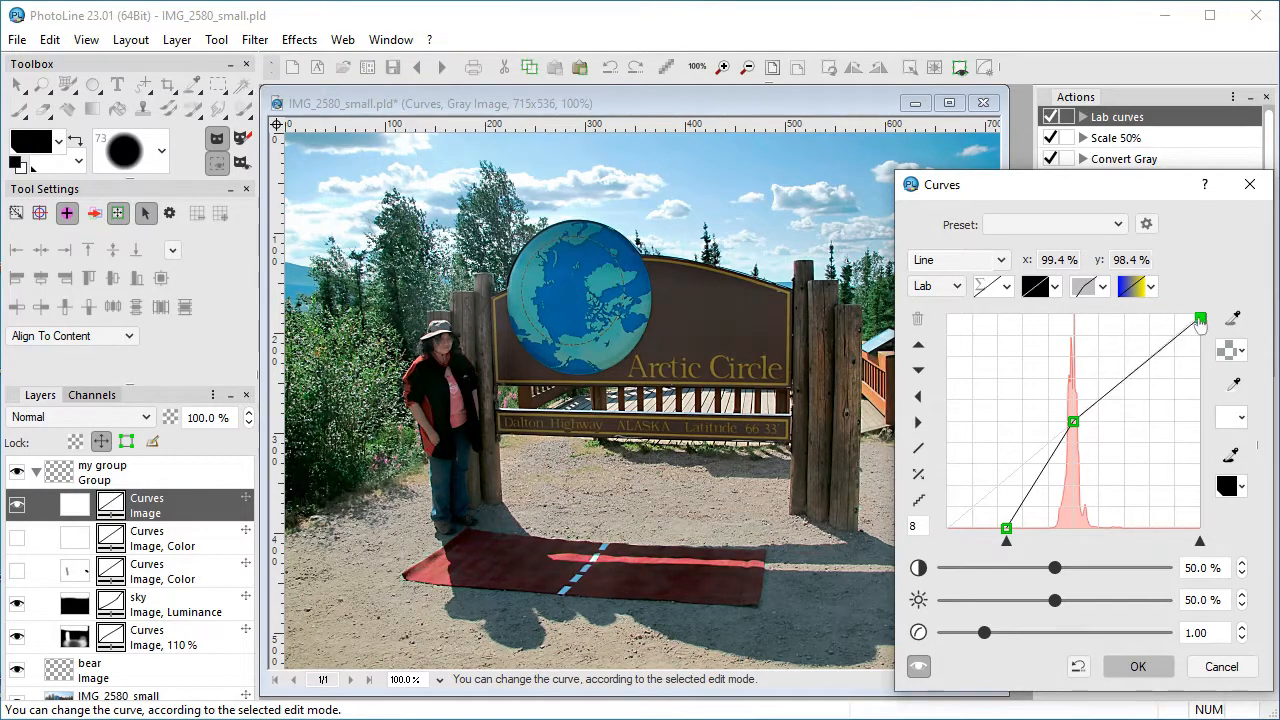
pyautogui.moveTo(1006, 530); pyautogui.dragTo(941, 524)
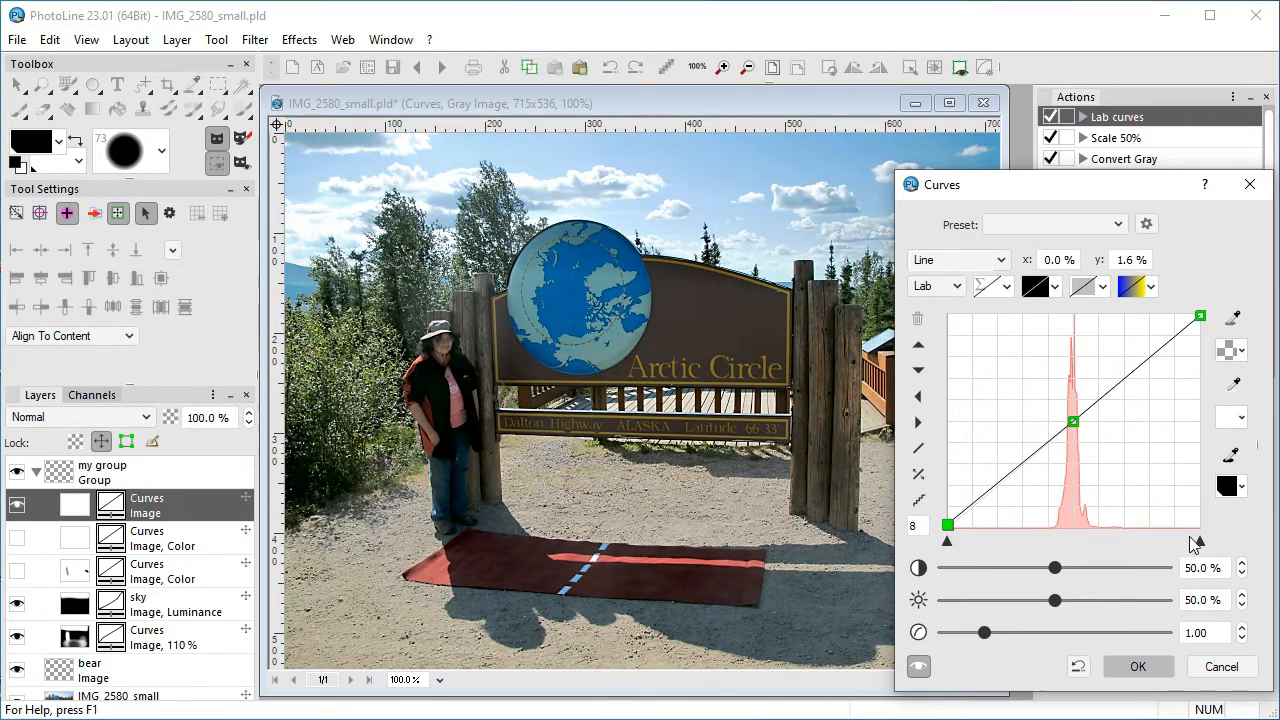
pyautogui.moveTo(1200, 541); pyautogui.dragTo(1149, 541)
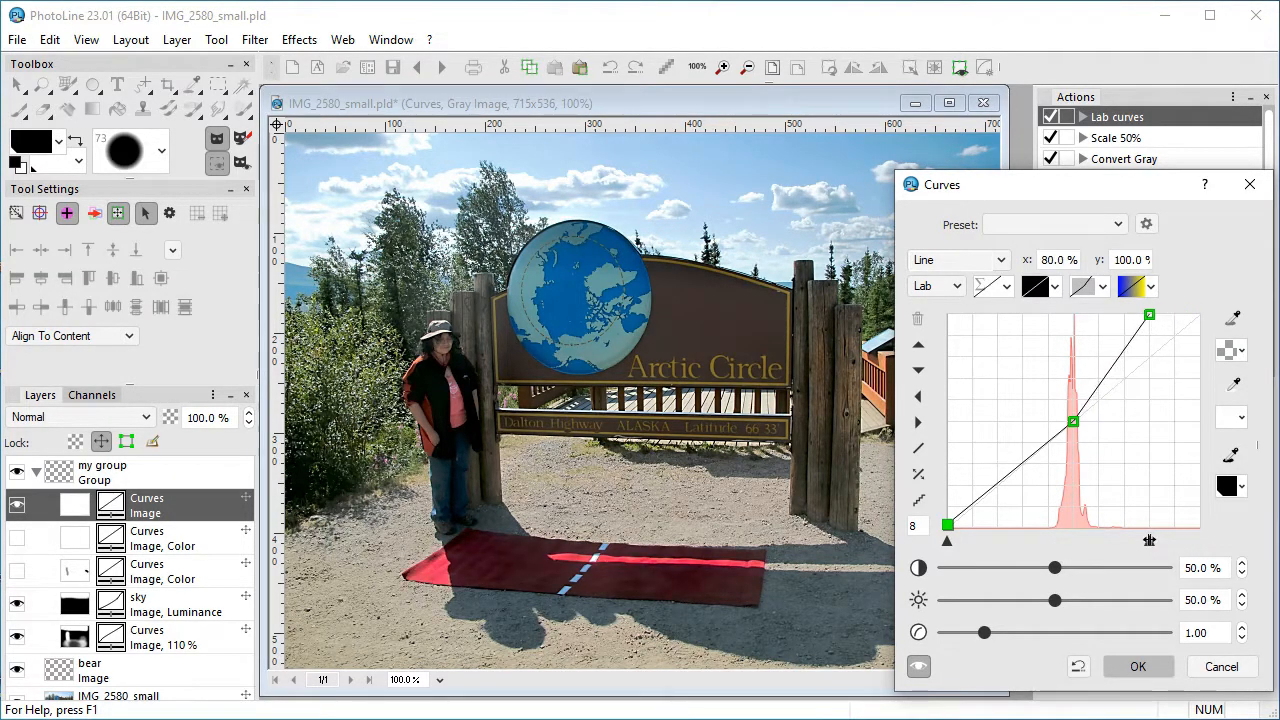
pyautogui.moveTo(947, 543); pyautogui.dragTo(970, 541)
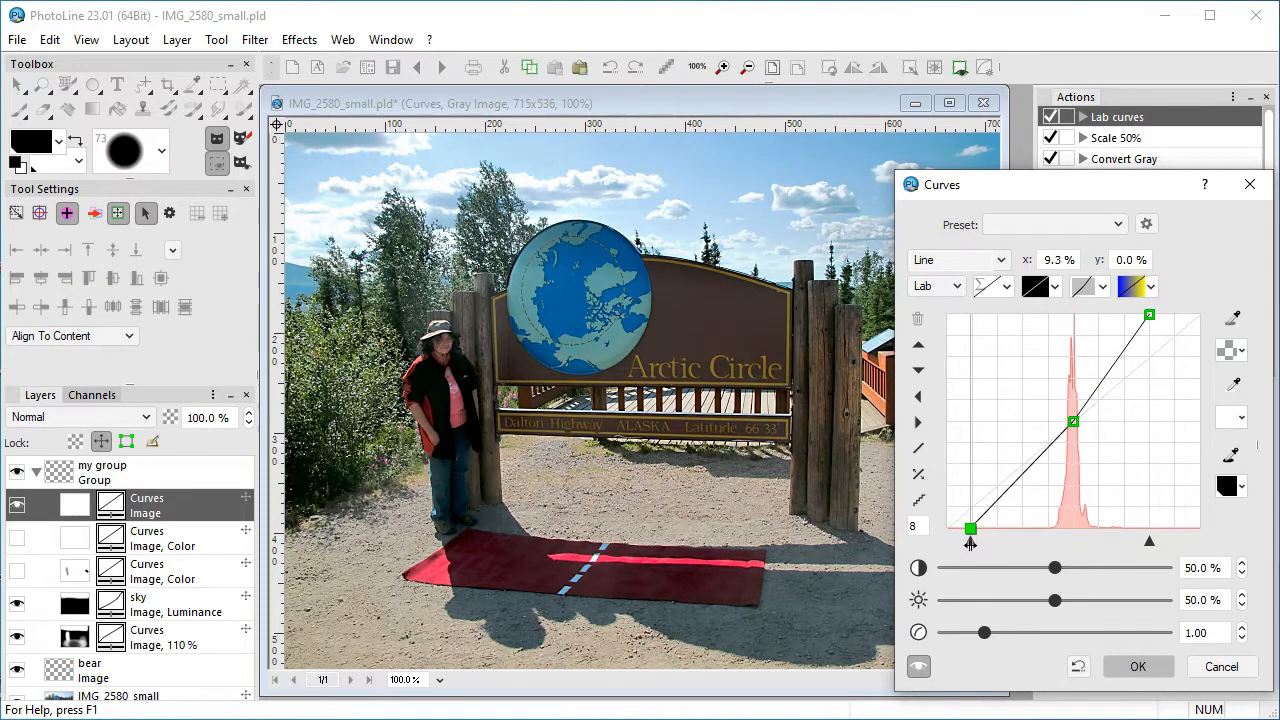
# Steepen the b curve by moving its range markers inward to about x 75% and x 16%.
pyautogui.click(1130, 287)
pyautogui.moveTo(1200, 540); pyautogui.dragTo(1137, 540)
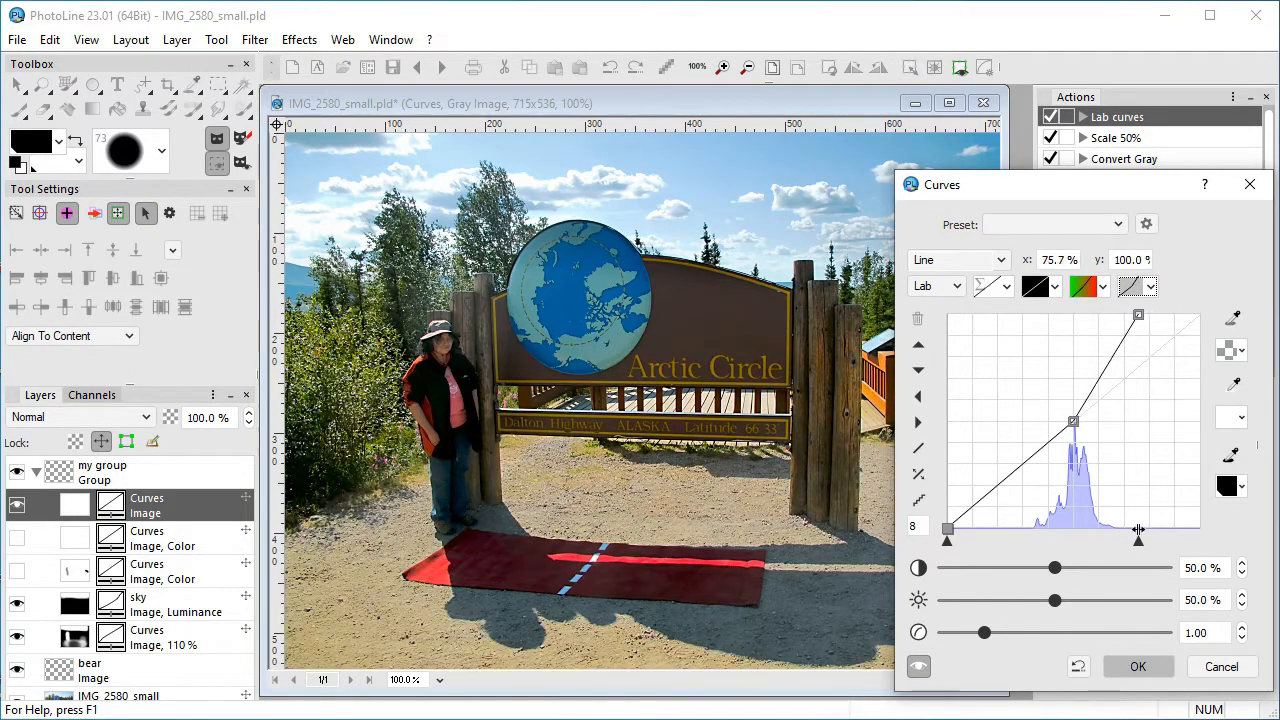
pyautogui.moveTo(948, 541); pyautogui.dragTo(987, 540)
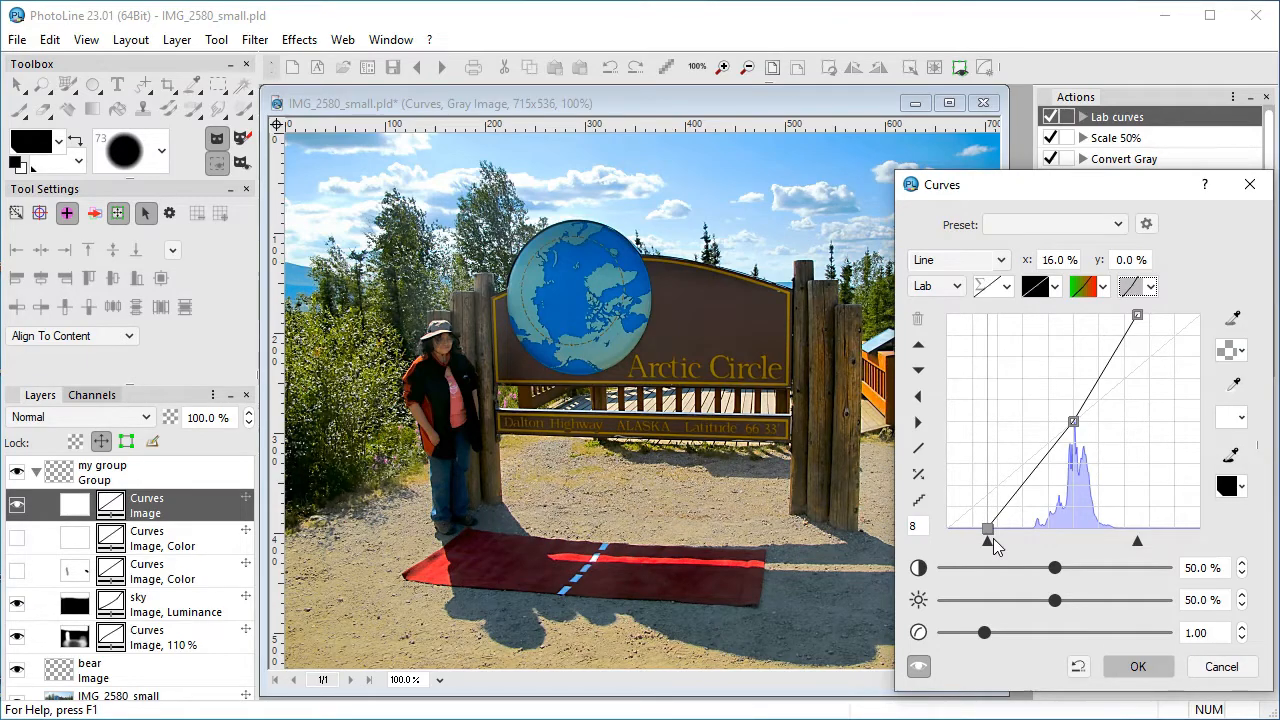
# Restore the b and a curves to full diagonals by returning their range markers to the outer ends.
pyautogui.moveTo(989, 538); pyautogui.dragTo(948, 540)
pyautogui.moveTo(1144, 540); pyautogui.dragTo(1205, 540)
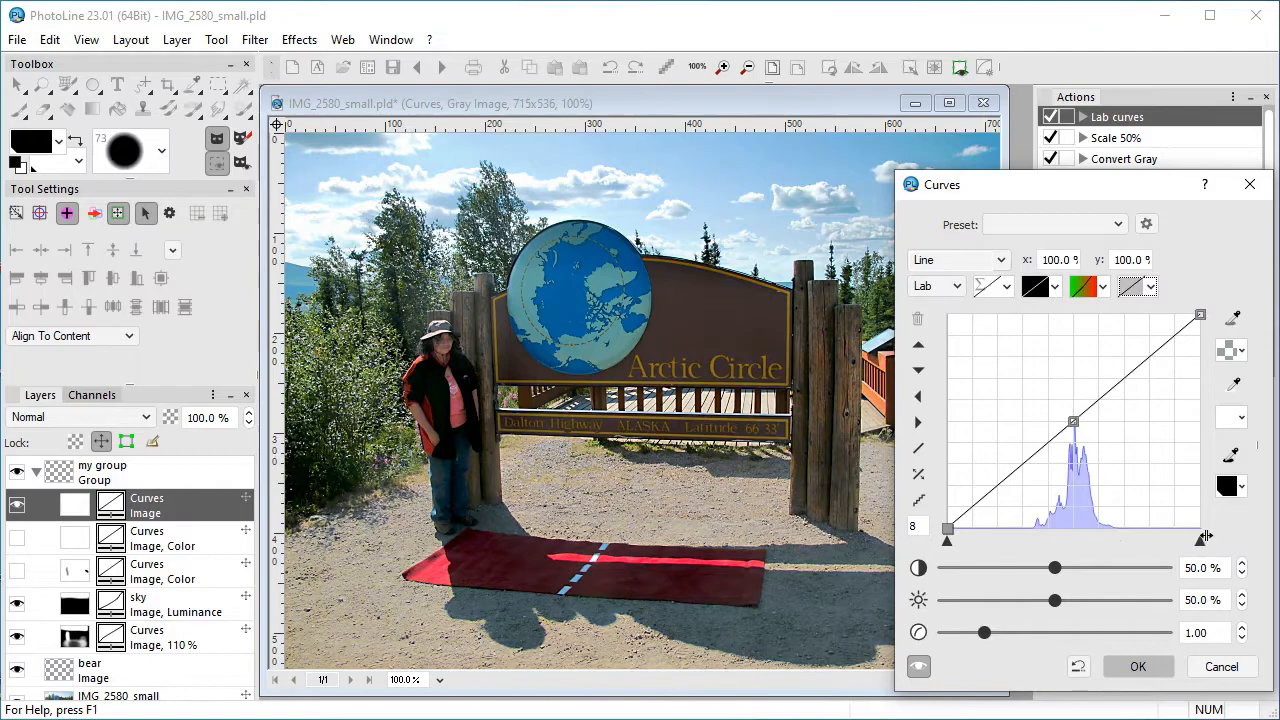
pyautogui.click(1090, 288)
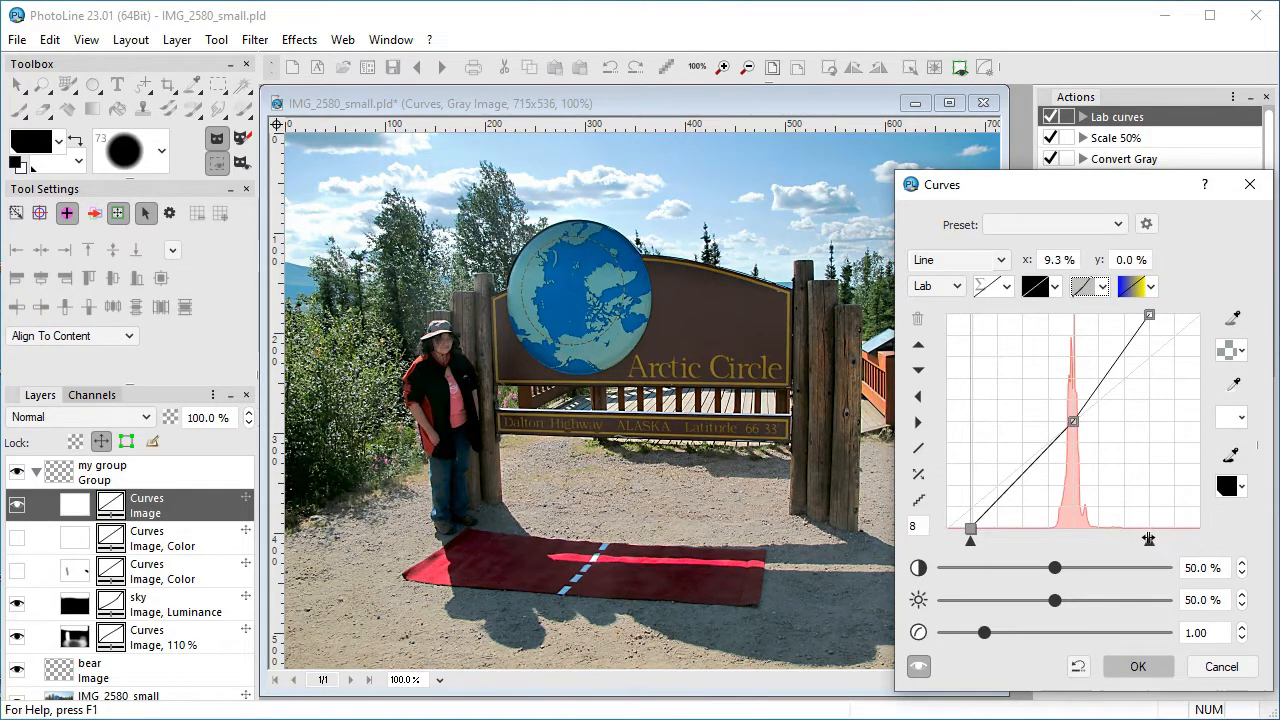
pyautogui.moveTo(970, 540); pyautogui.dragTo(949, 545)
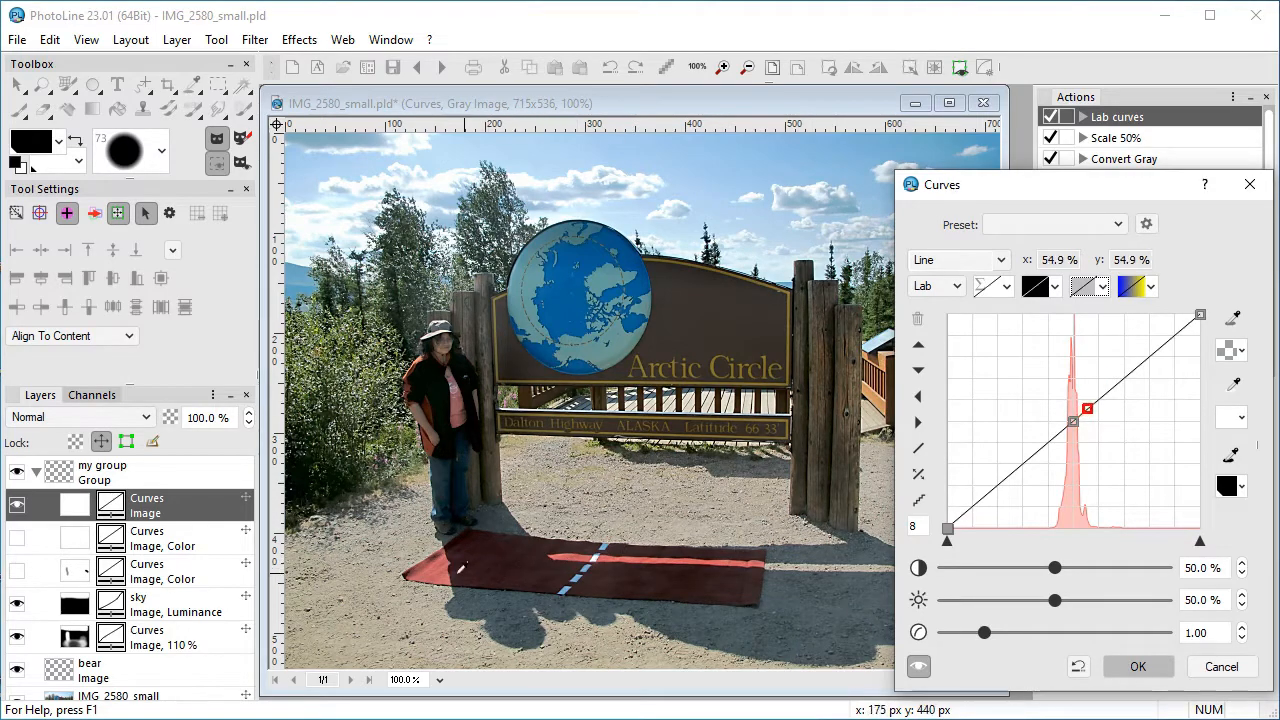
# Raise the a curve at a tone sampled from the red carpet and the b curve at a tone sampled from the foliage.
pyautogui.click(442, 572)
pyautogui.moveTo(442, 572); pyautogui.dragTo(445, 545)
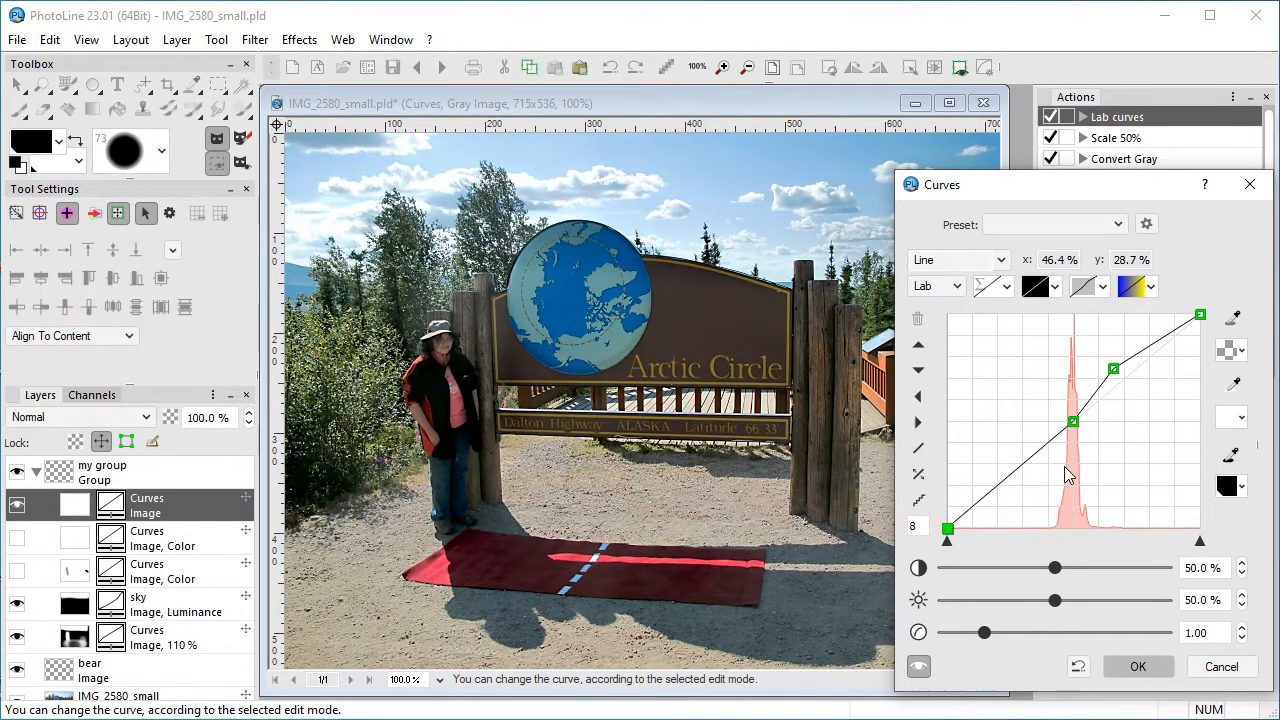
pyautogui.click(1130, 287)
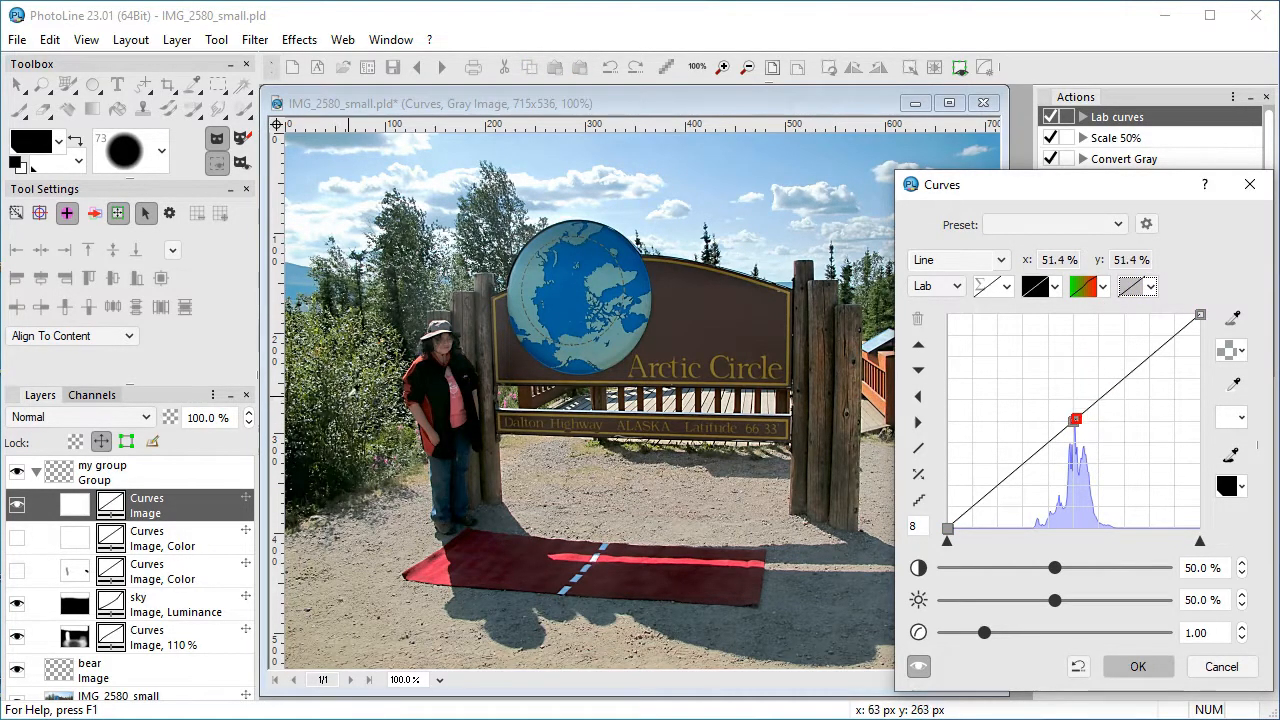
pyautogui.moveTo(337, 382); pyautogui.dragTo(346, 360)
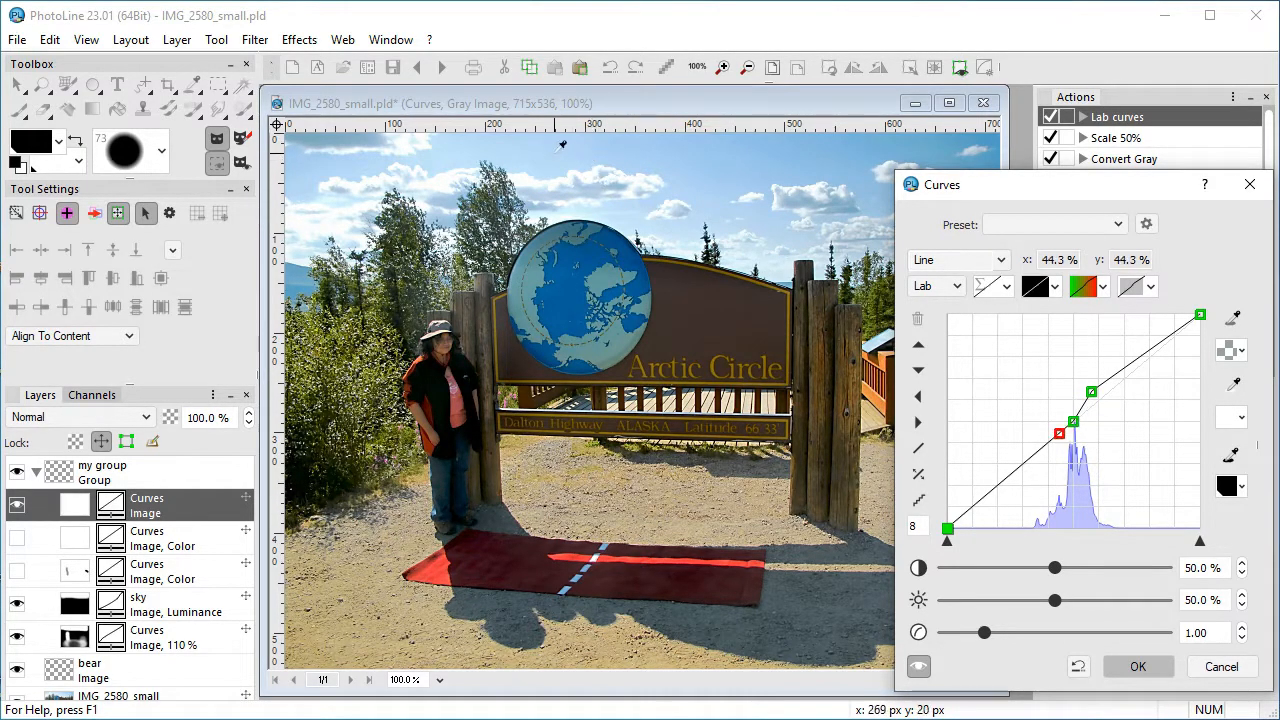
# Lower the b curve at a tone sampled from the sky, and move the a curve's lower endpoint to x 11.3%.
pyautogui.click(548, 151)
pyautogui.moveTo(548, 151); pyautogui.dragTo(548, 168)
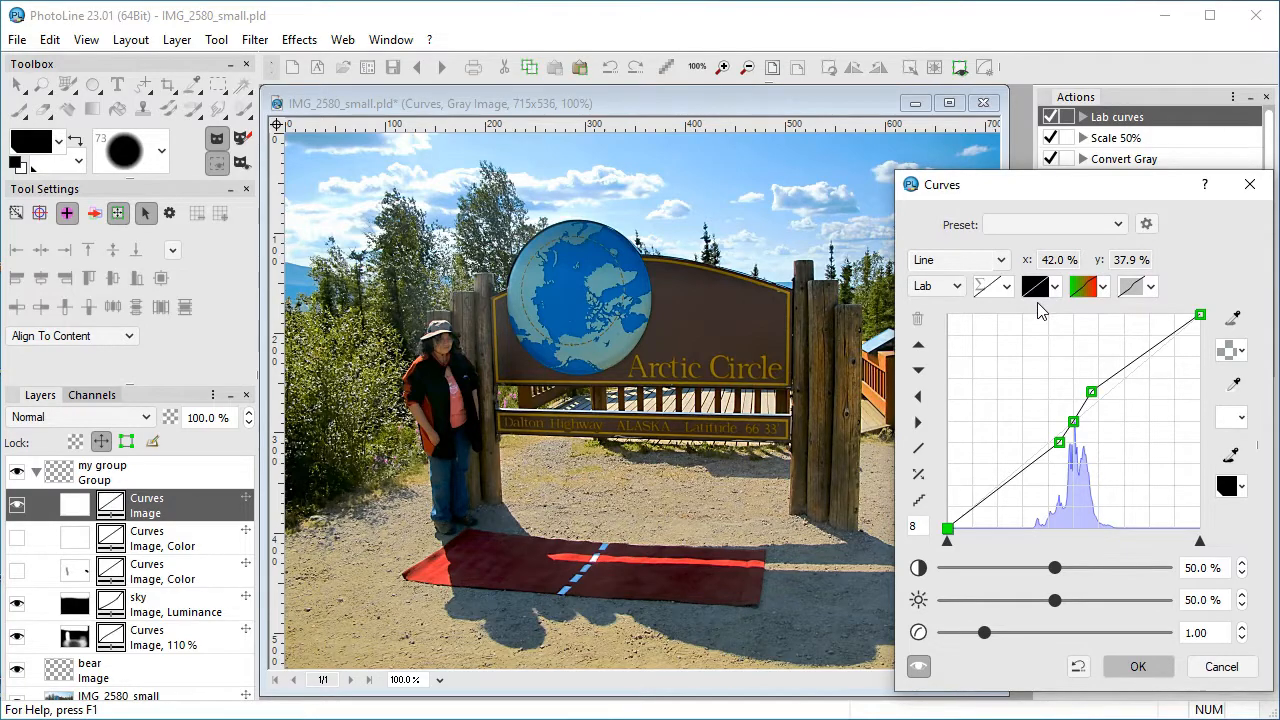
pyautogui.click(1086, 289)
pyautogui.moveTo(948, 542); pyautogui.dragTo(975, 542)
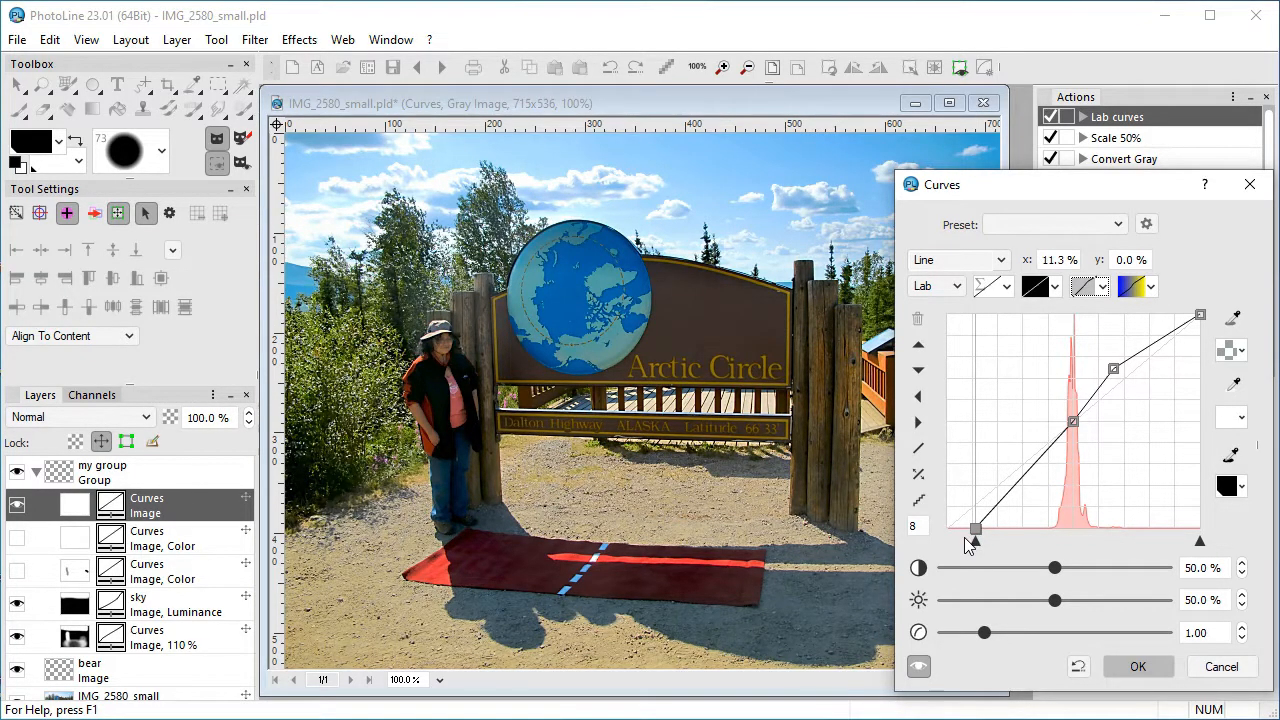
# Compare the image with and without the curve adjustments by toggling the preview several times.
pyautogui.click(920, 670)
pyautogui.click(918, 672)
pyautogui.click(917, 670)
pyautogui.click(918, 672)
pyautogui.click(918, 672)
pyautogui.click(918, 669)
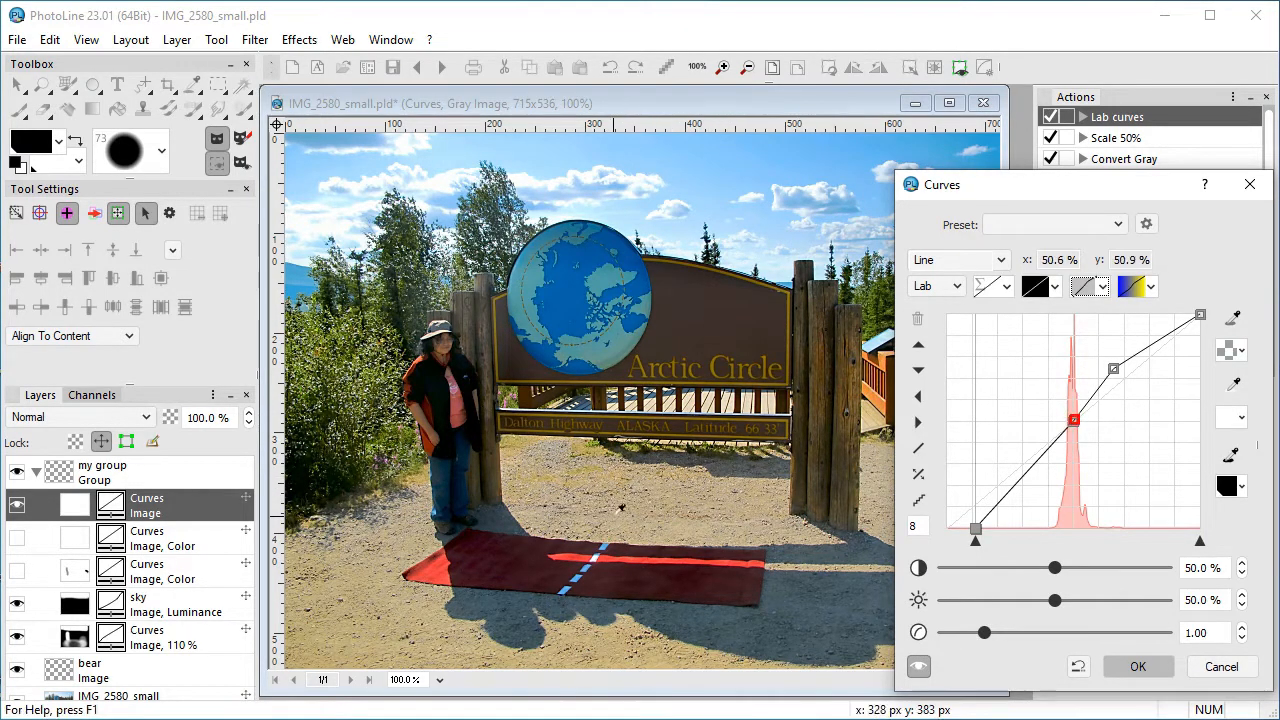
# Lower the b curve slightly at a tone sampled from the gravel ground, and apply the curves.
pyautogui.click(1124, 287)
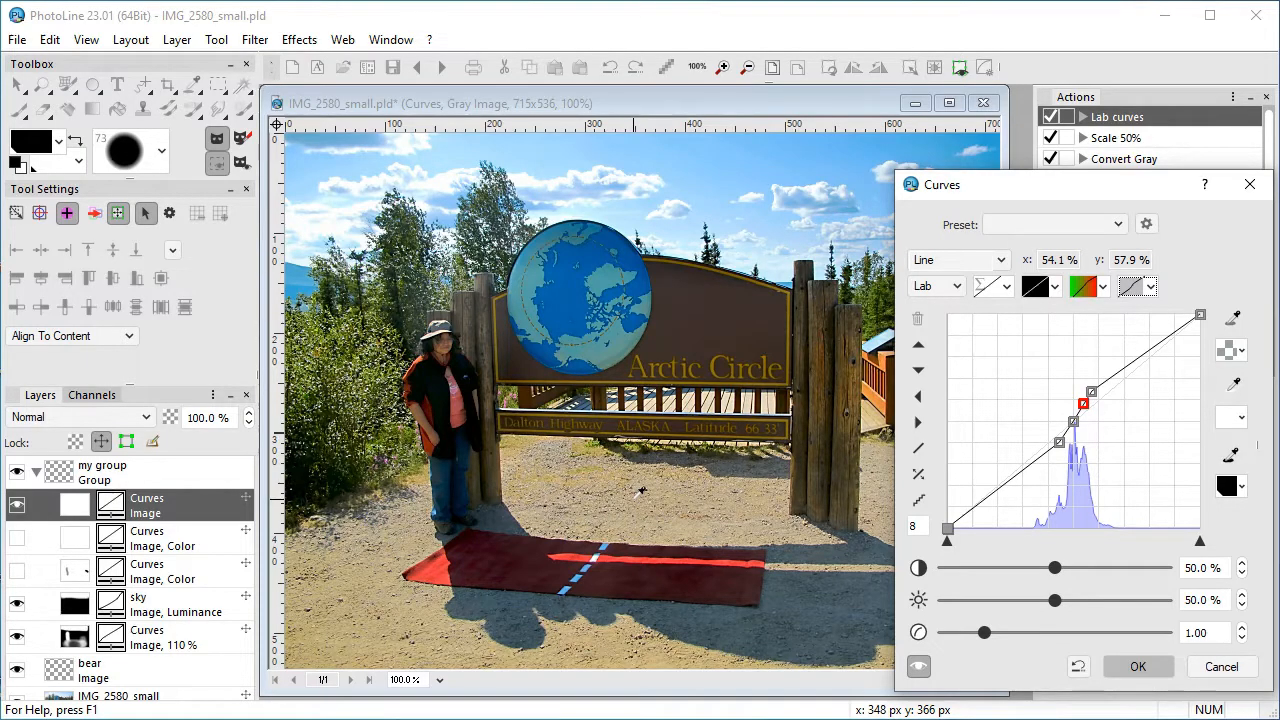
pyautogui.moveTo(633, 499); pyautogui.dragTo(633, 510)
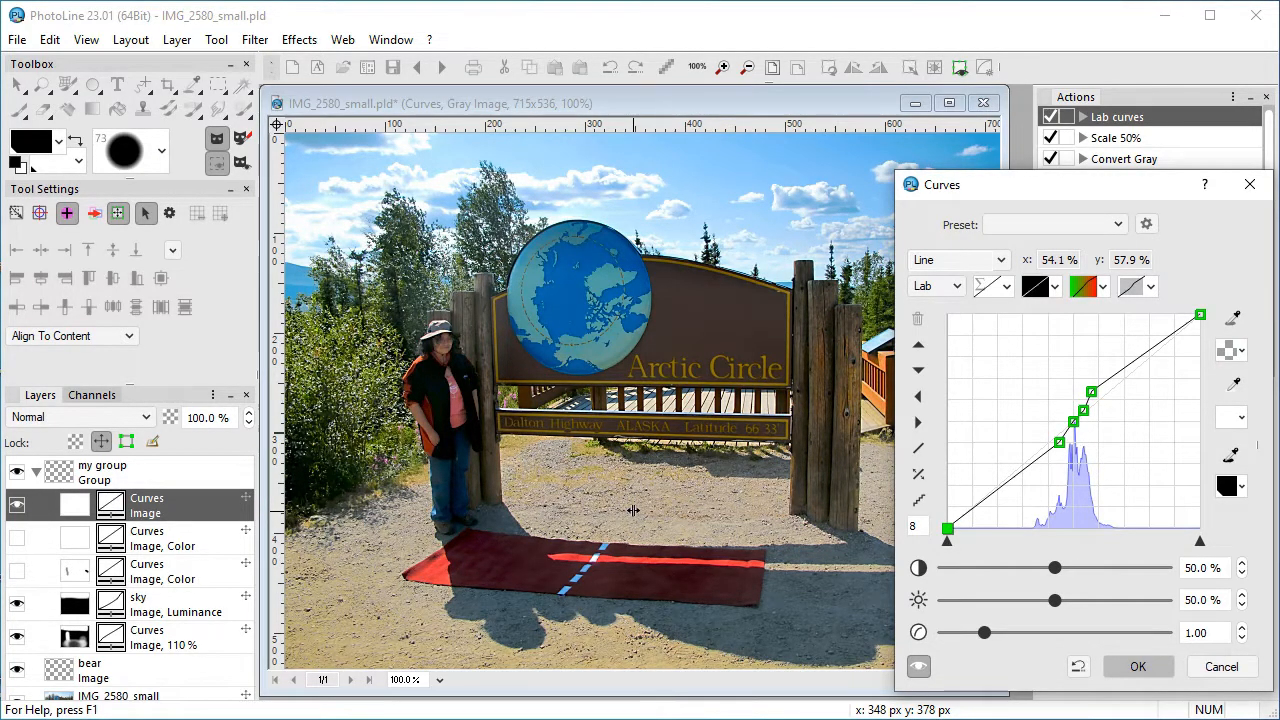
pyautogui.moveTo(633, 510)
pyautogui.mouseDown()
pyautogui.moveTo(636, 494)
pyautogui.moveTo(638, 510)
pyautogui.mouseUp()
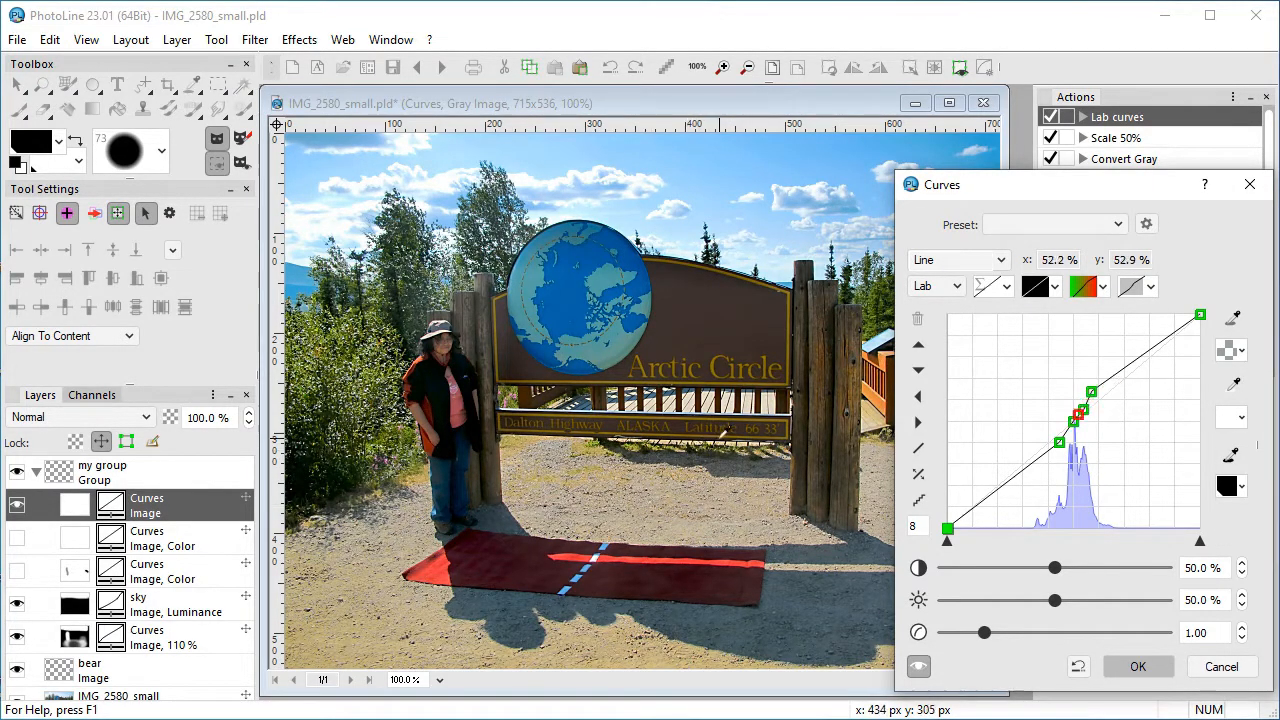
pyautogui.click(1138, 666)
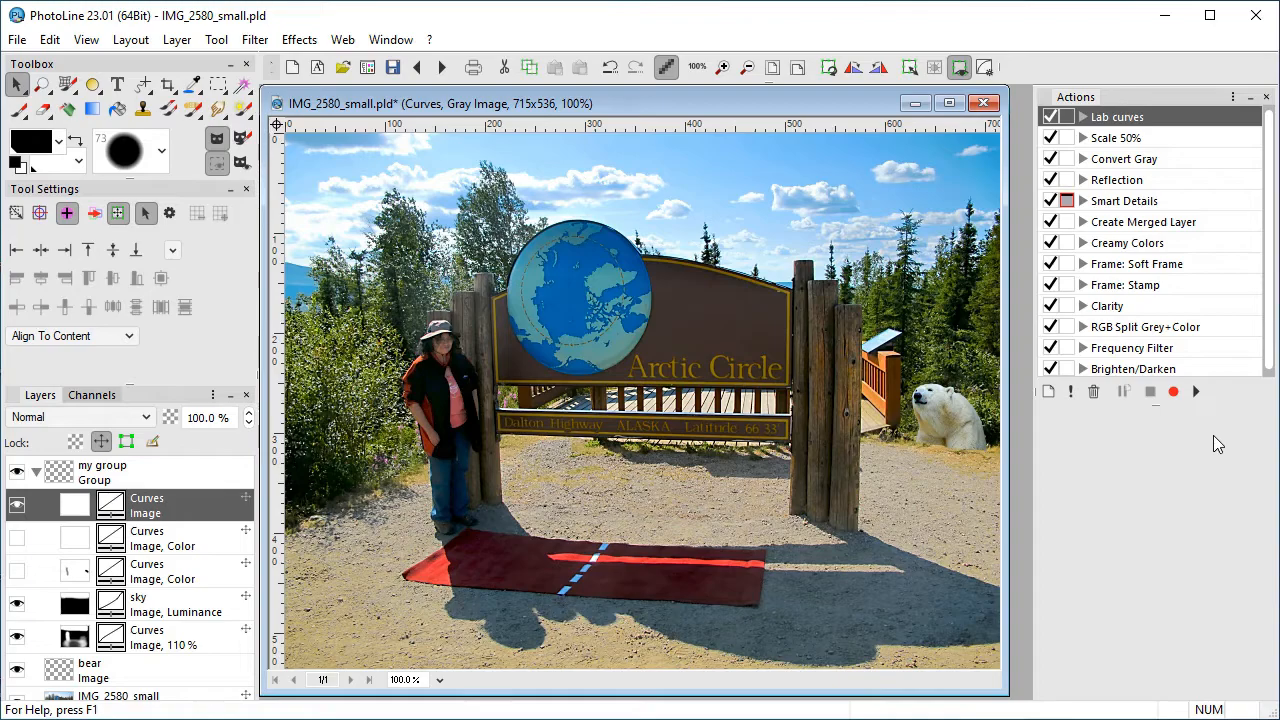
# Run the Lab curves action to add another curves layer, and raise its b curve's midpoint to y 53.5%.
pyautogui.click(1196, 391)
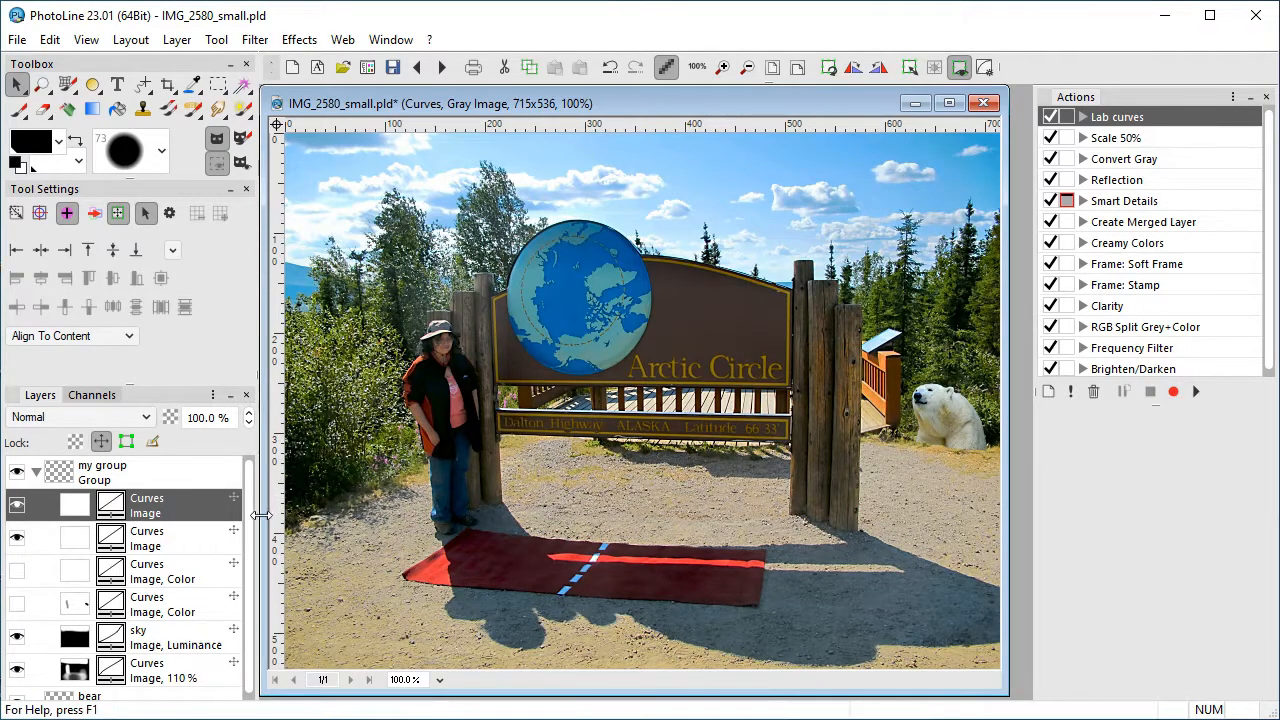
pyautogui.doubleClick(110, 507)
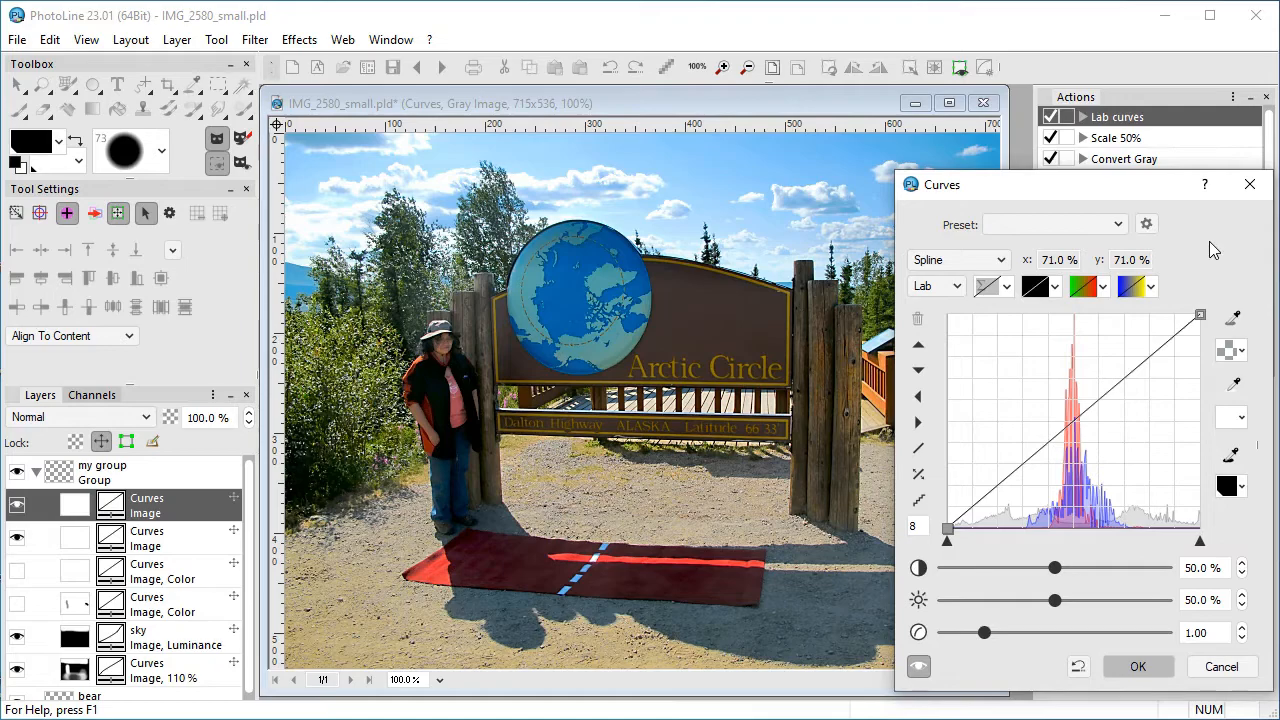
pyautogui.doubleClick(1136, 290)
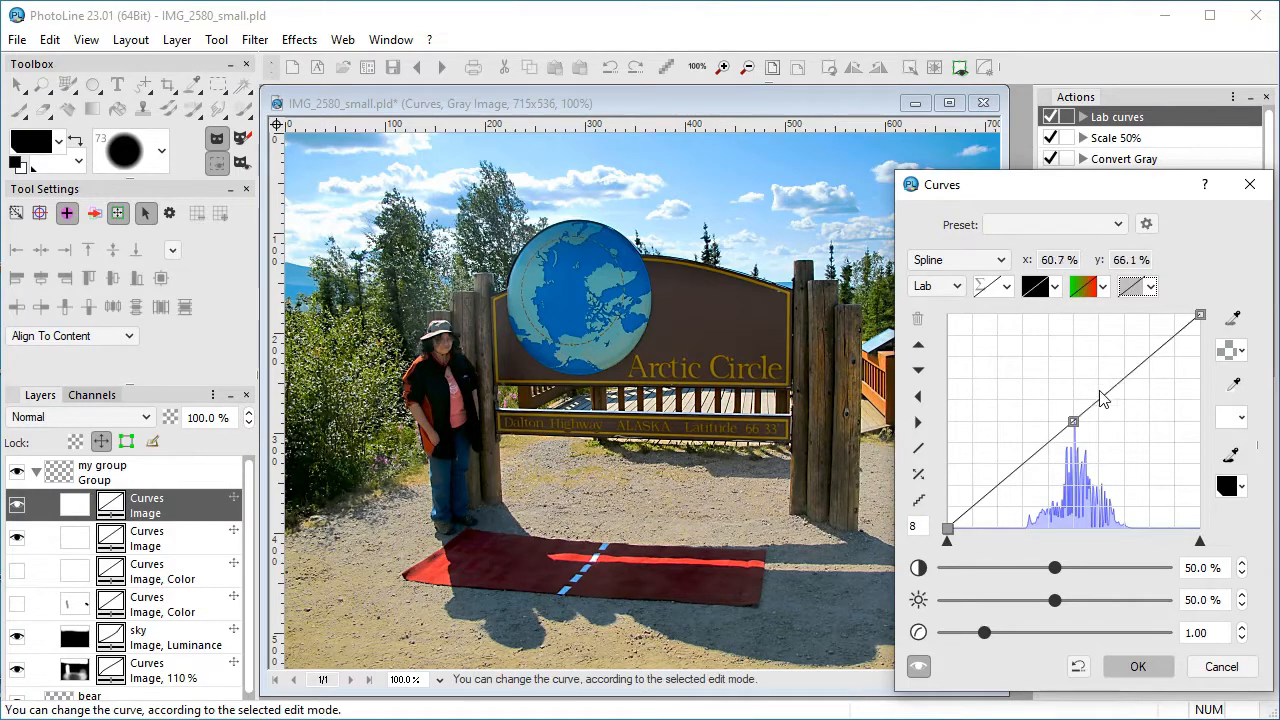
pyautogui.click(1074, 422)
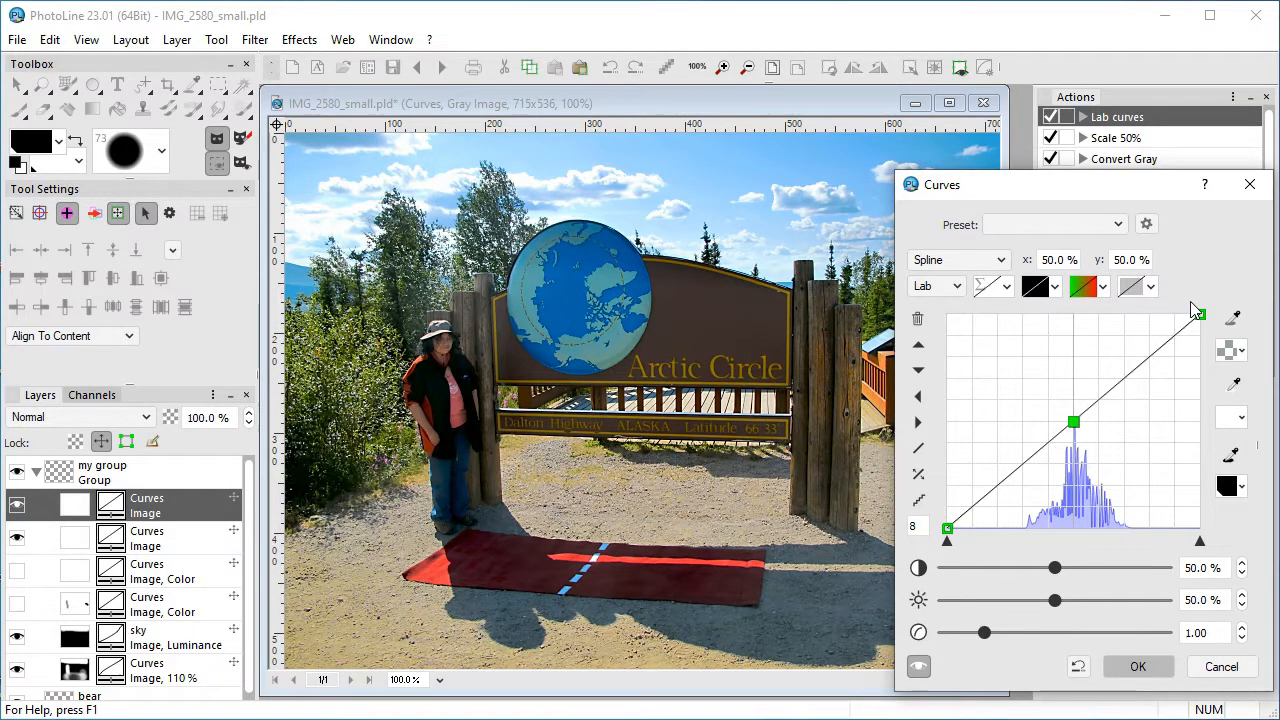
pyautogui.press('Up')
pyautogui.press('Up')
pyautogui.press('Up')
pyautogui.press('Up')
pyautogui.press('Up')
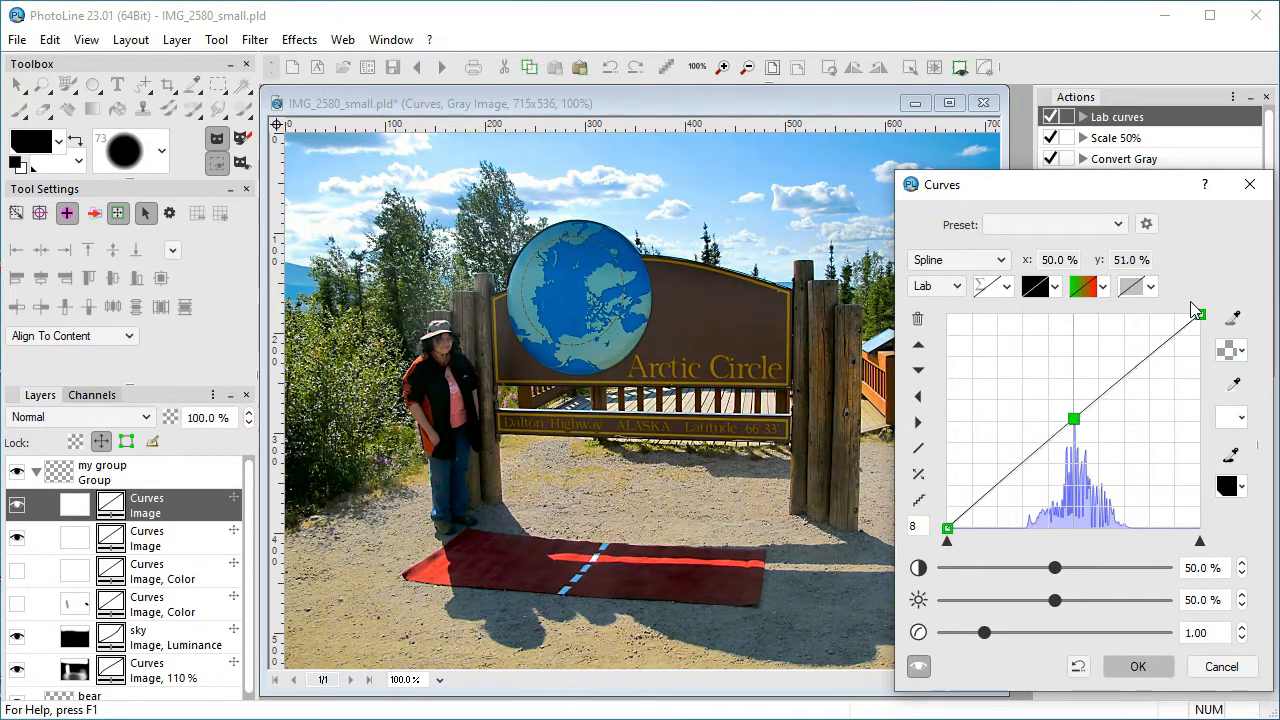
pyautogui.press('Up')
pyautogui.press('Up')
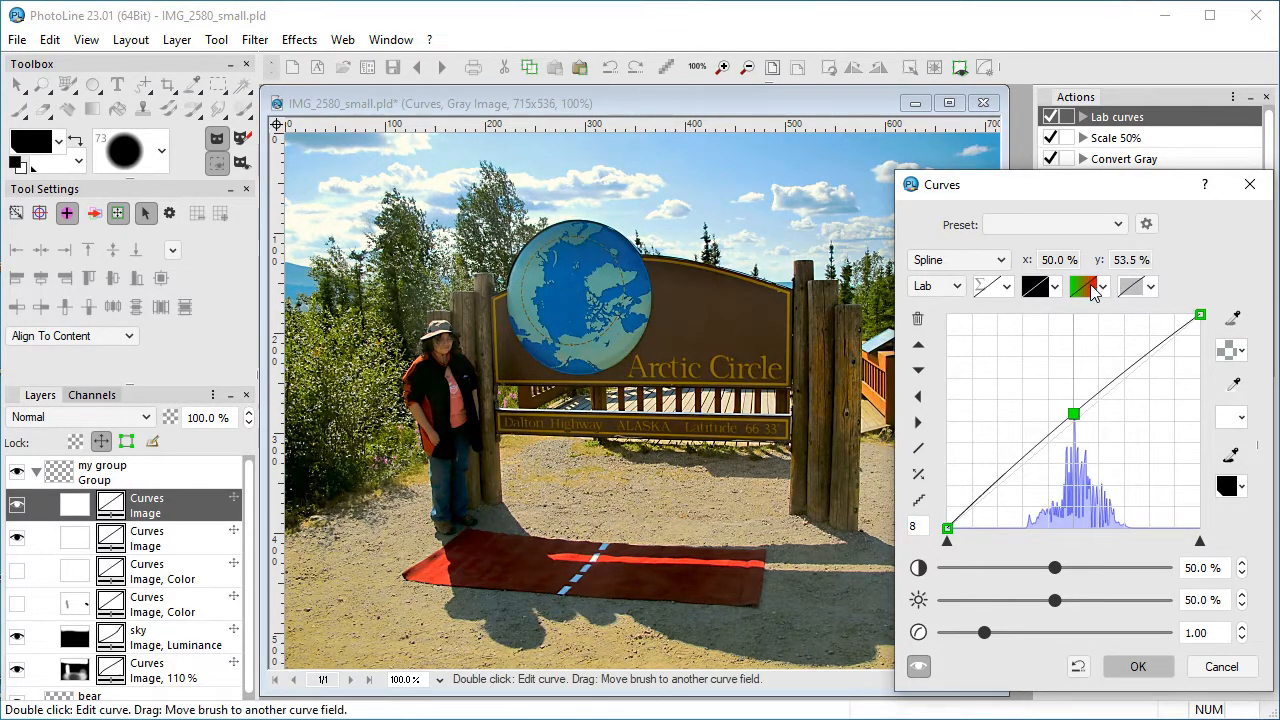
# Raise the a curve's midpoint to y 51.0% and apply the curves.
pyautogui.click(1130, 286)
pyautogui.click(1075, 425)
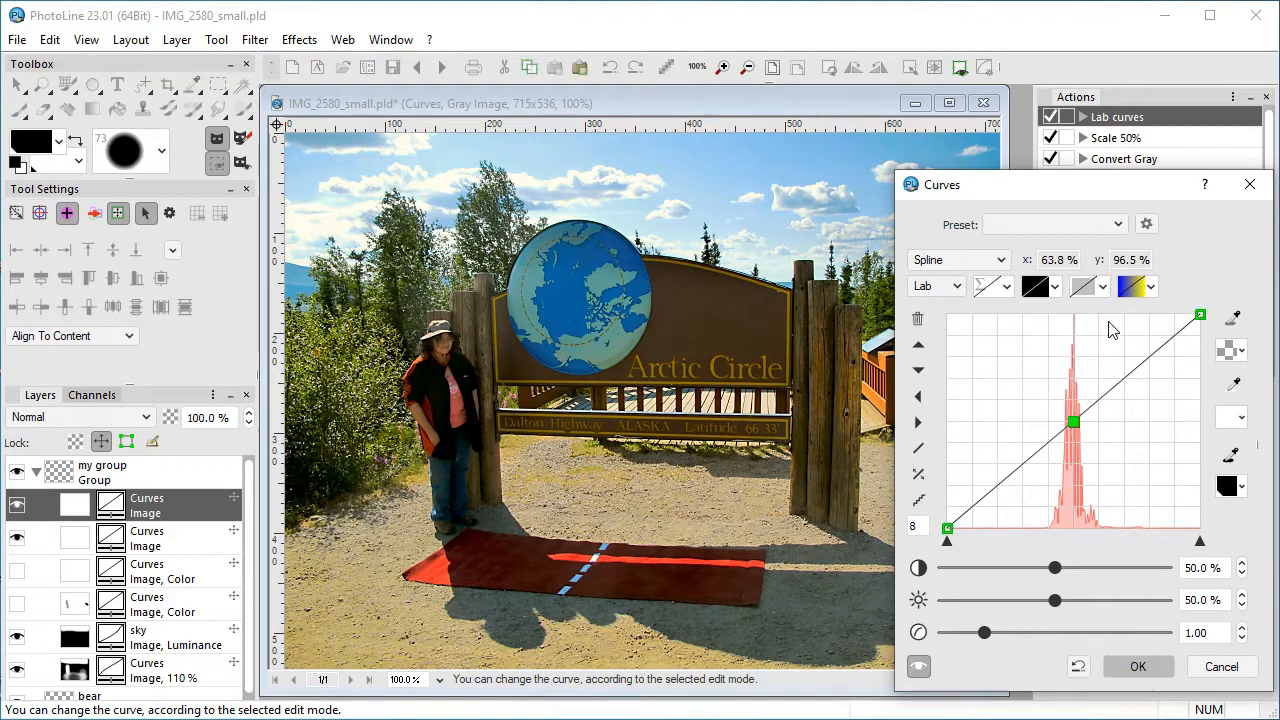
pyautogui.press('Up')
pyautogui.press('Up')
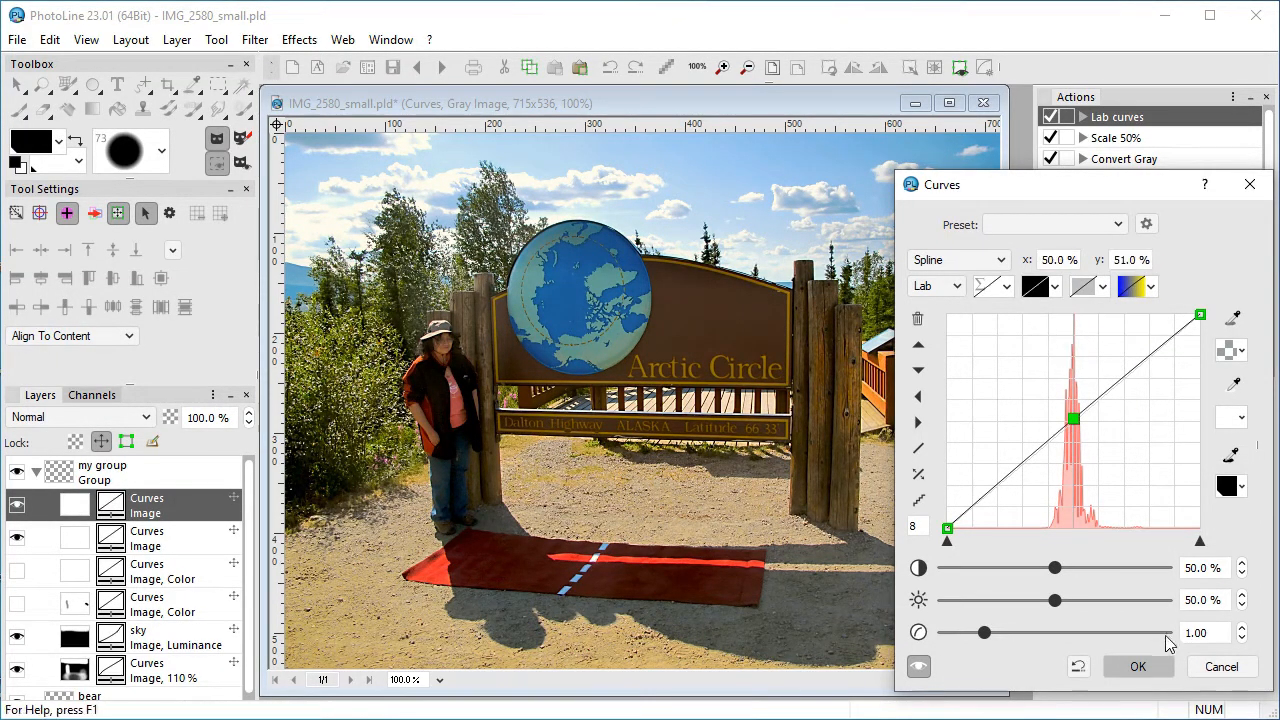
pyautogui.click(1138, 666)
# Reduce the topmost Curves layer's opacity to 60% and check its effect by toggling its visibility.
pyautogui.click(249, 424)
pyautogui.click(249, 424)
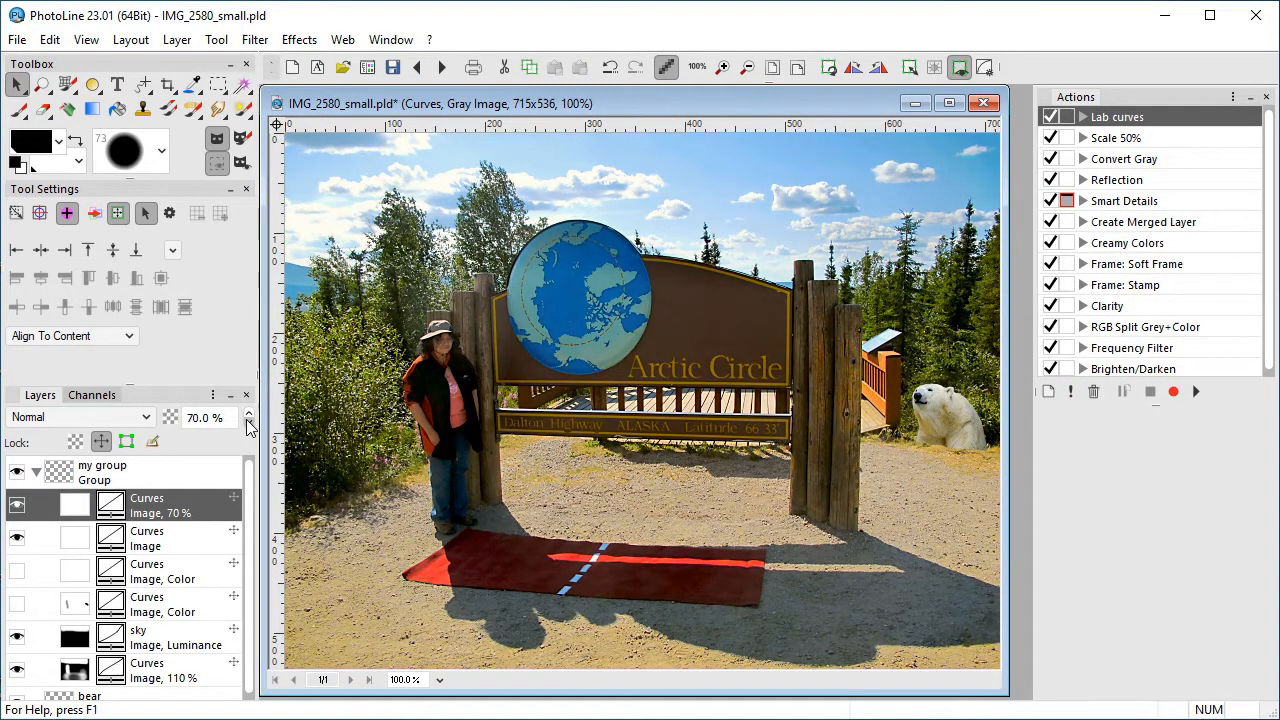
pyautogui.click(18, 507)
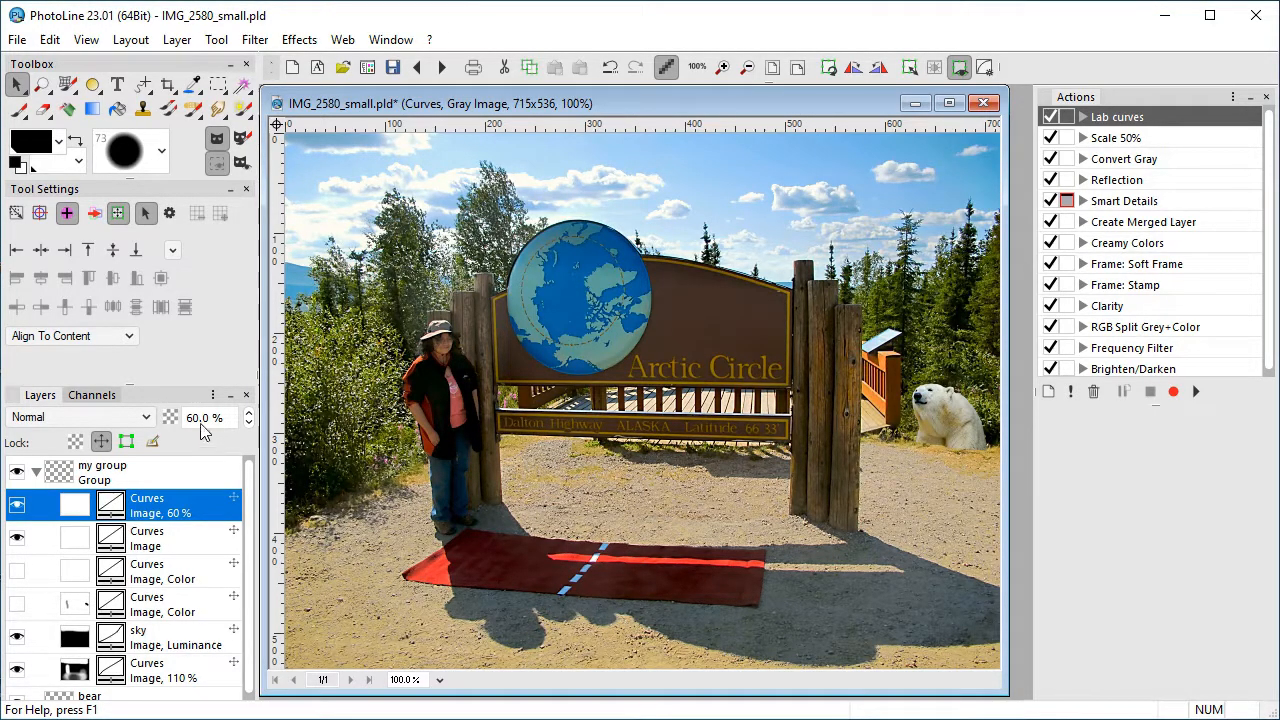
# View the green/red and blue/yellow shift settings of a new Color Correction adjustment layer, and cancel it.
pyautogui.click(177, 39)
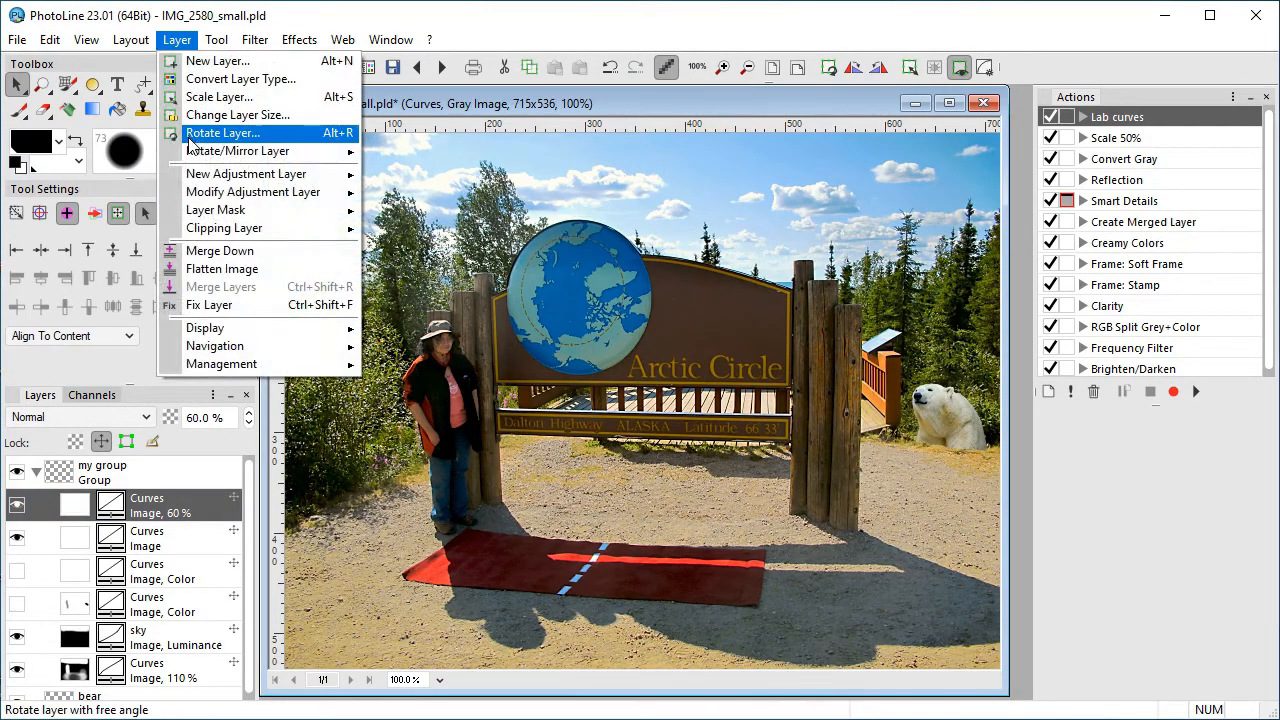
pyautogui.moveTo(201, 180)
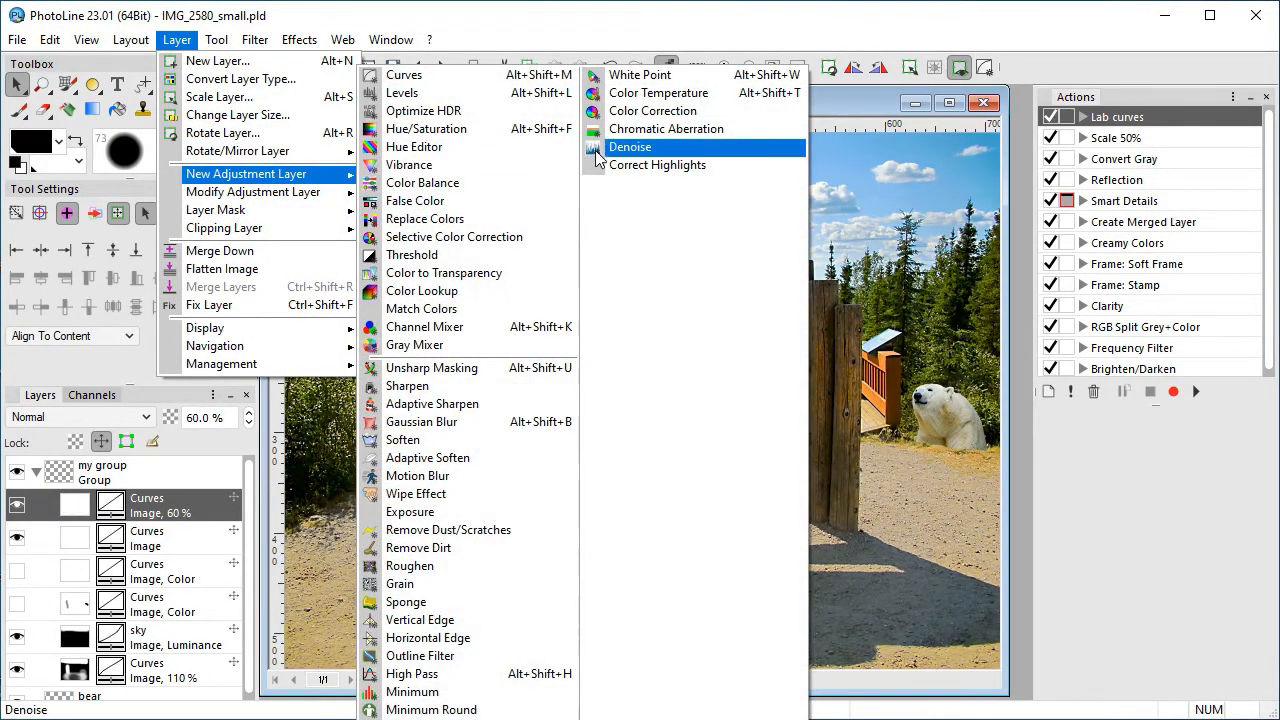
pyautogui.click(653, 113)
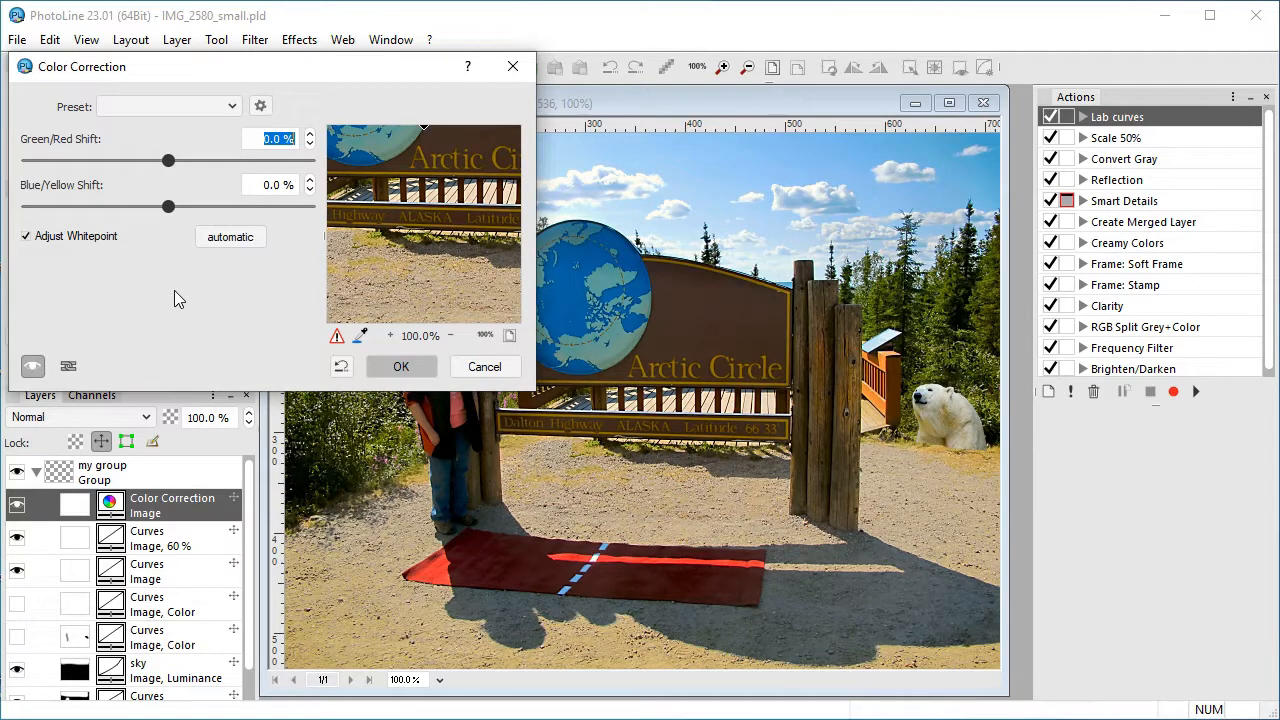
pyautogui.click(484, 368)
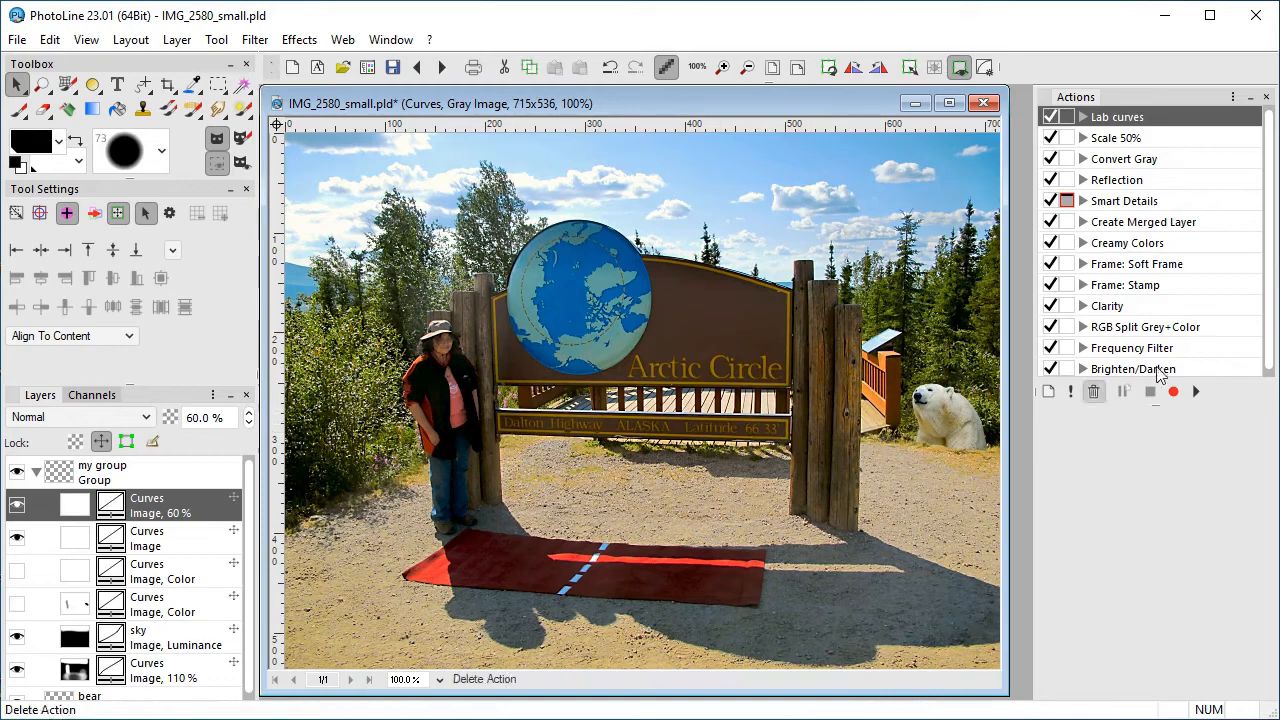